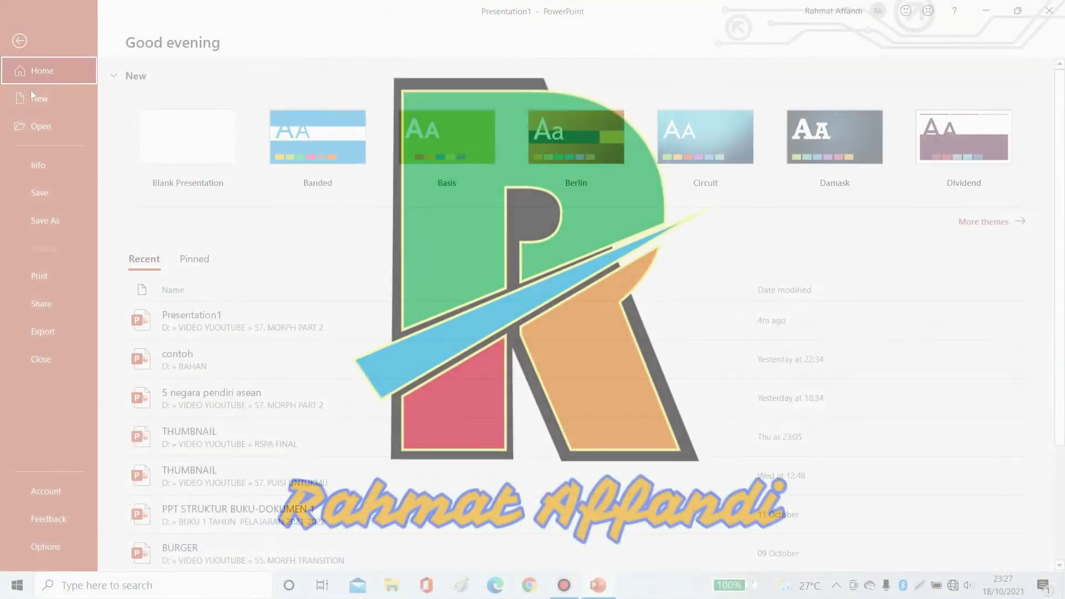
- Create a new blank presentation and delete its title and subtitle placeholders
left_click(31, 100)
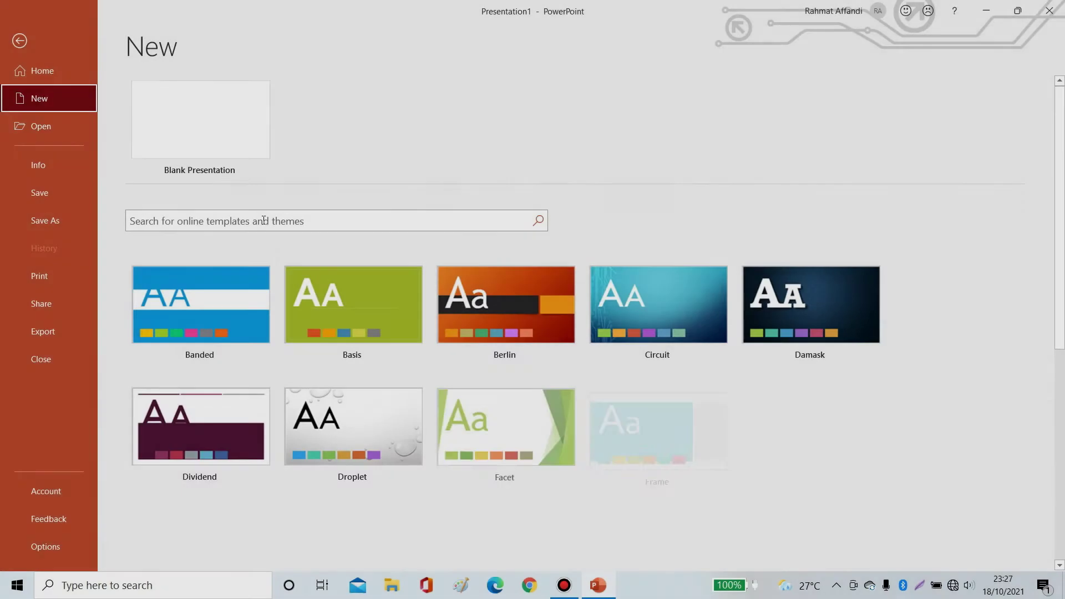
left_click(160, 123)
left_click_drag(331, 188, 922, 482)
key("Delete")
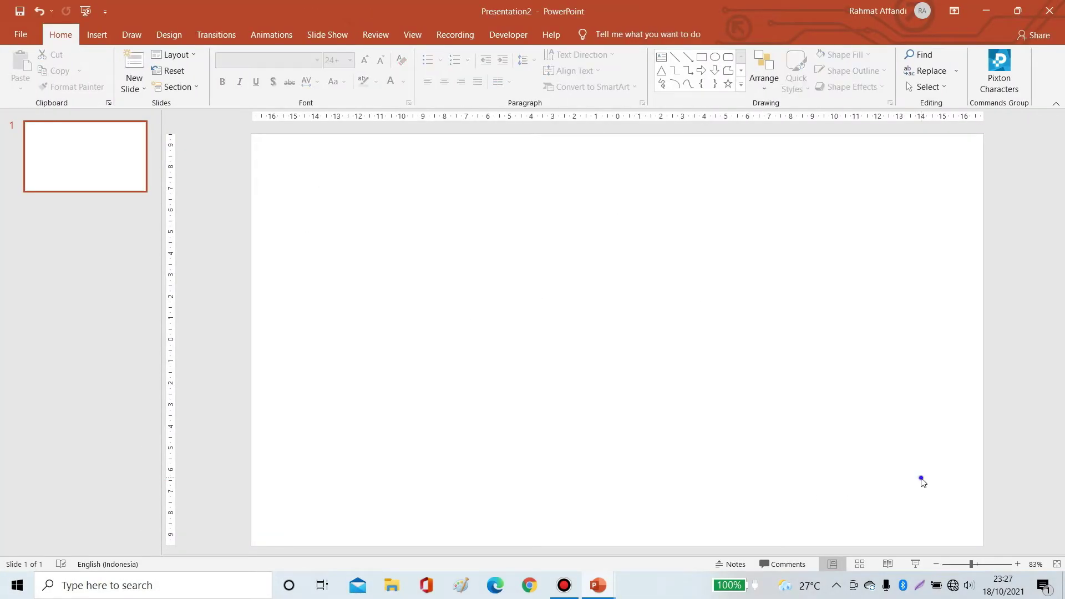
- Give the slide a solid light blue background fill
right_click(922, 482)
left_click(943, 450)
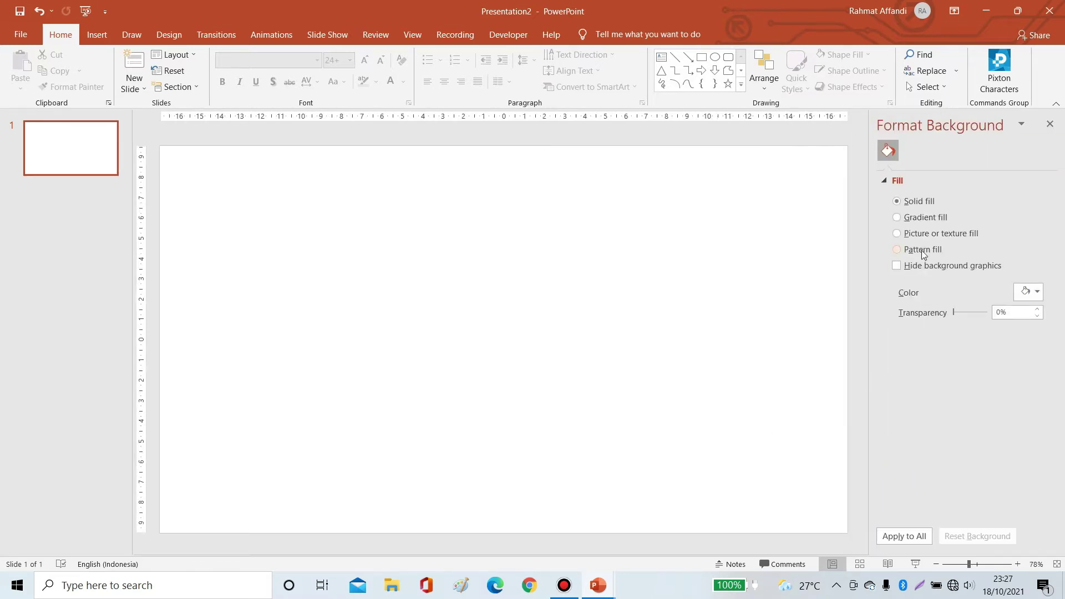
left_click(1038, 293)
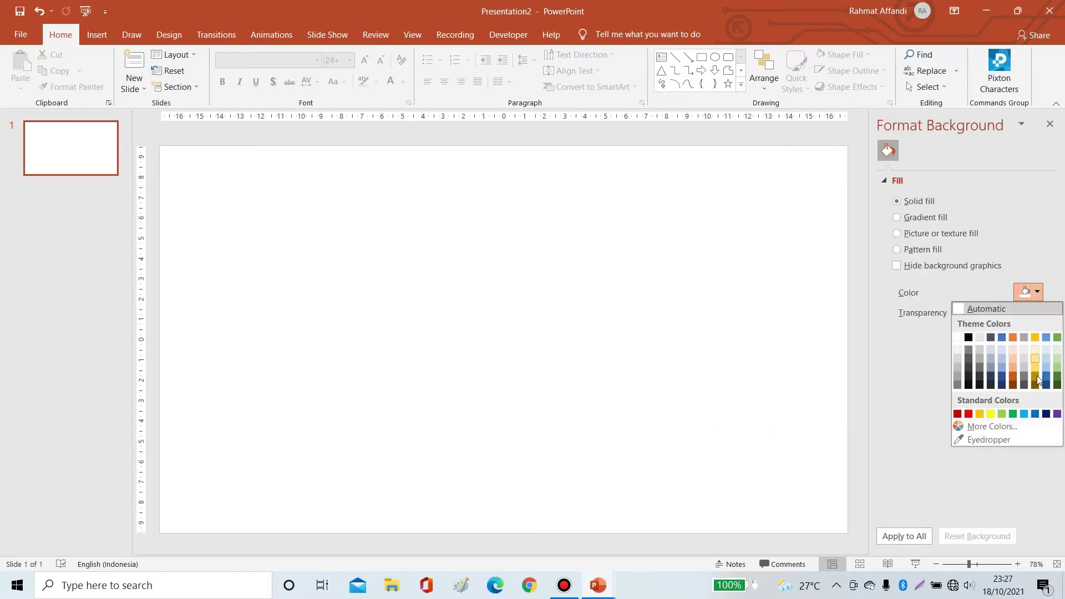
left_click(1024, 413)
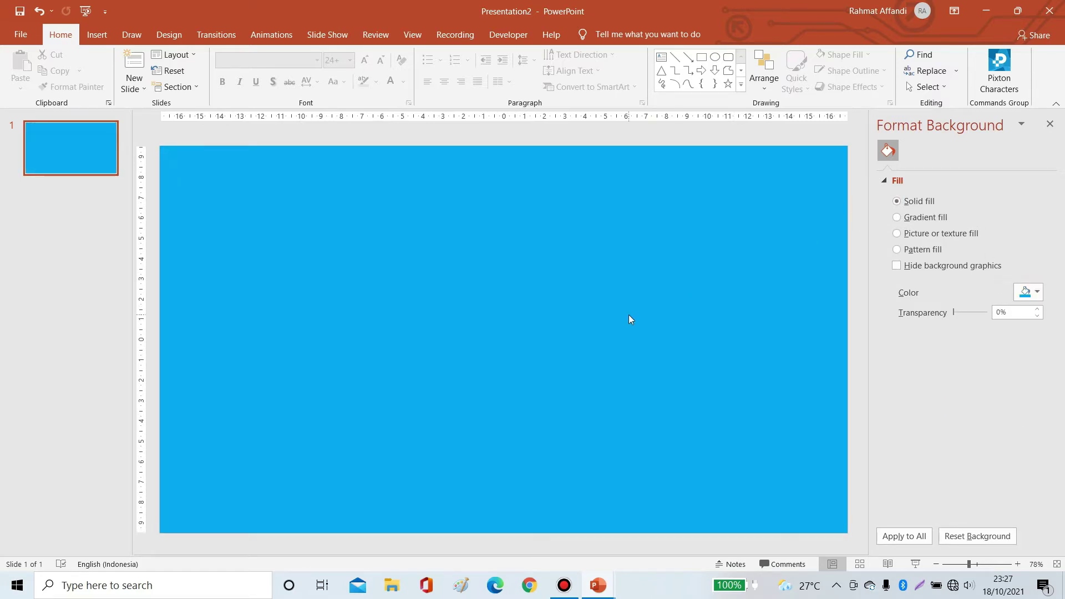
left_click(97, 34)
left_click(623, 71)
- Type '5 LANGKAH PENCEGAHAN PENULARAN COVID-19' in a top text box, fix the typos, and nudge it up-right
left_click_drag(434, 180, 769, 209)
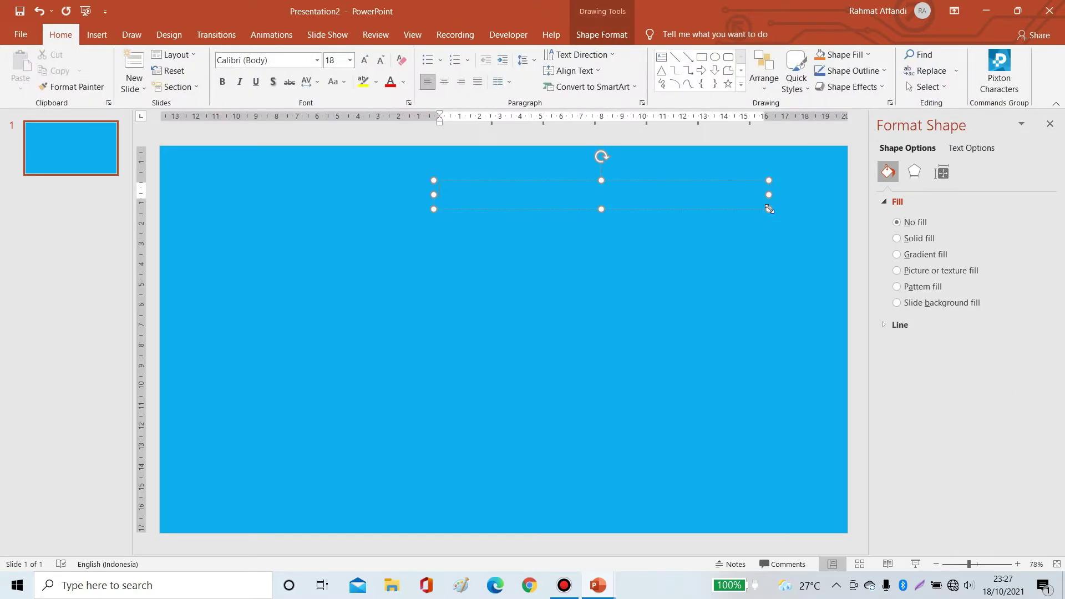
type("5 LANGKAH PENCEGAHAN PENULARAN COVID-19")
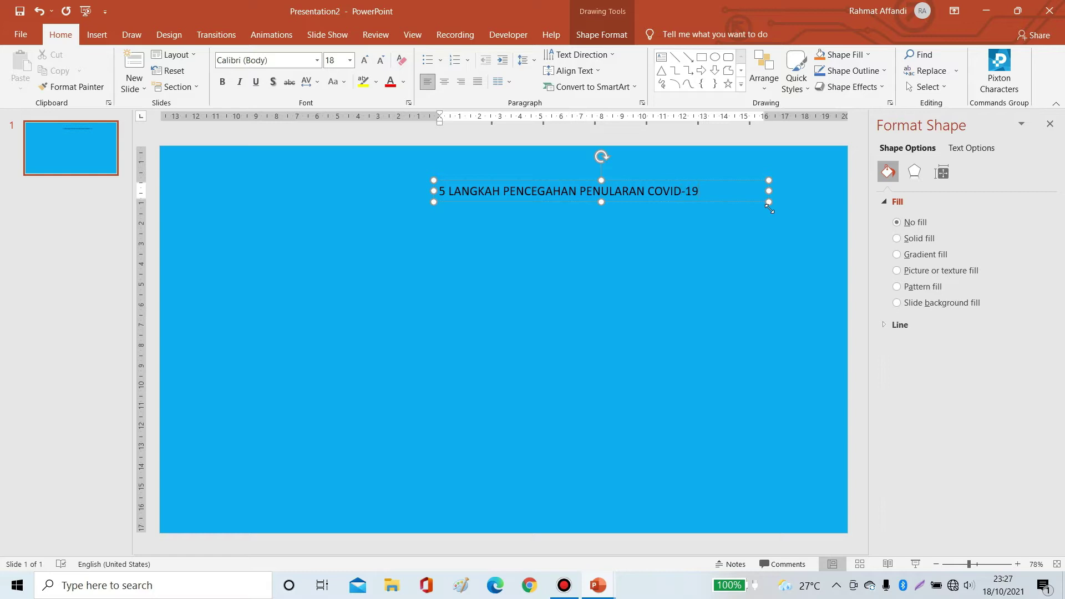
left_click_drag(740, 180, 775, 169)
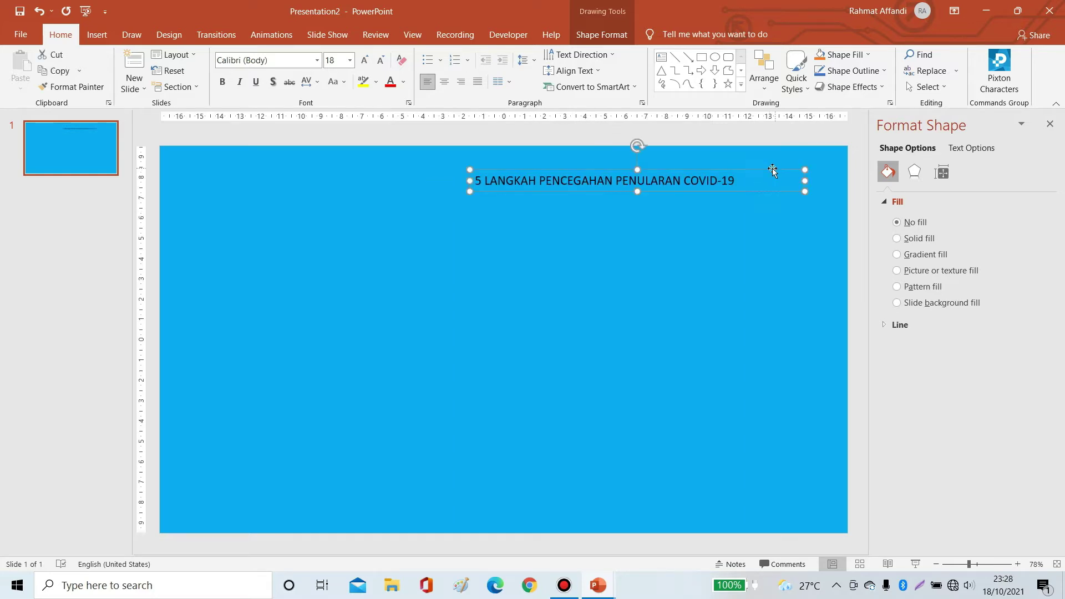
left_click(96, 34)
- Add a text box below the title reading 'LANGKAH 5 LANGKAH 4 LANGKAH 3 LANGKAH 2 LANGKAH 1'
left_click(623, 75)
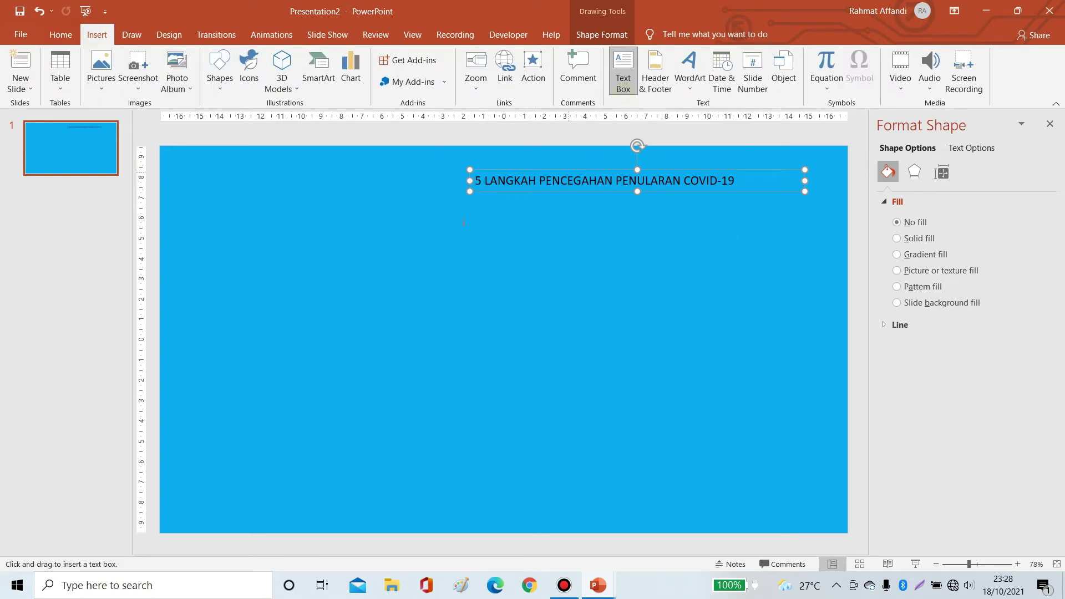
left_click_drag(290, 212, 549, 263)
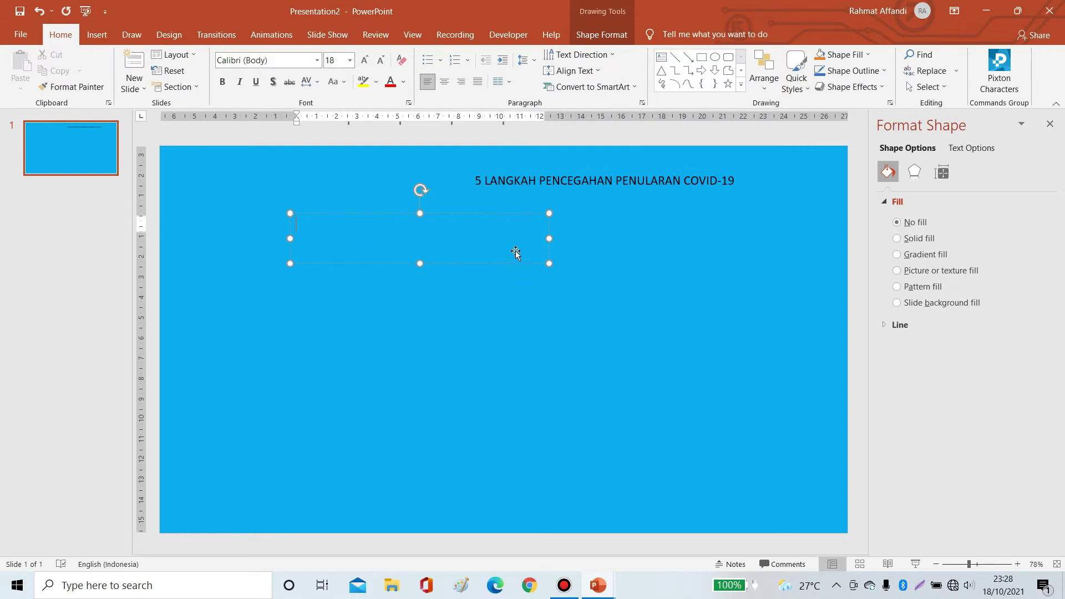
left_click(477, 181)
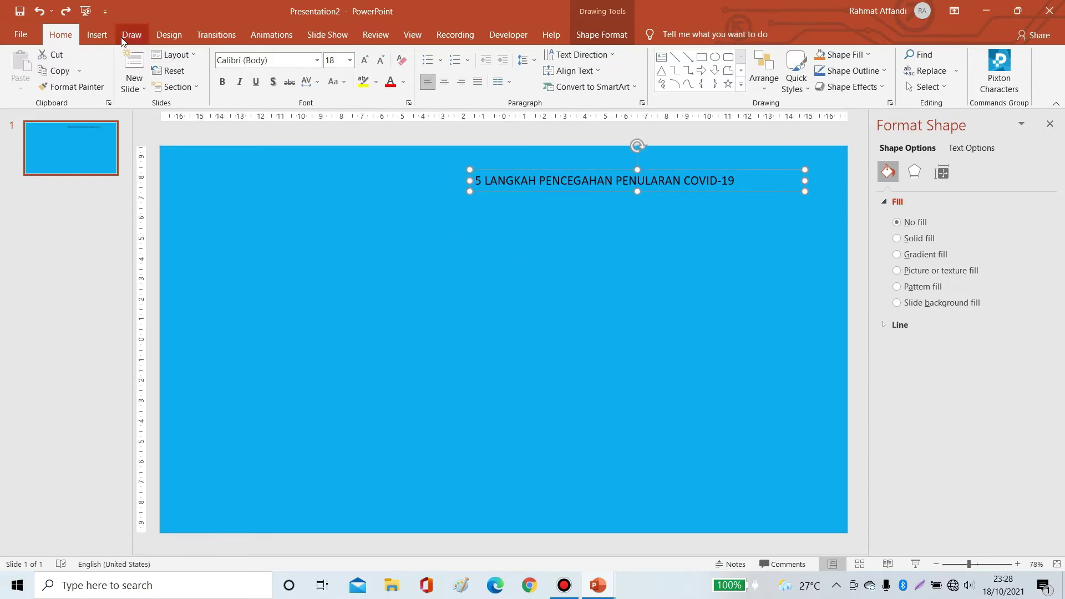
left_click(96, 34)
left_click(623, 75)
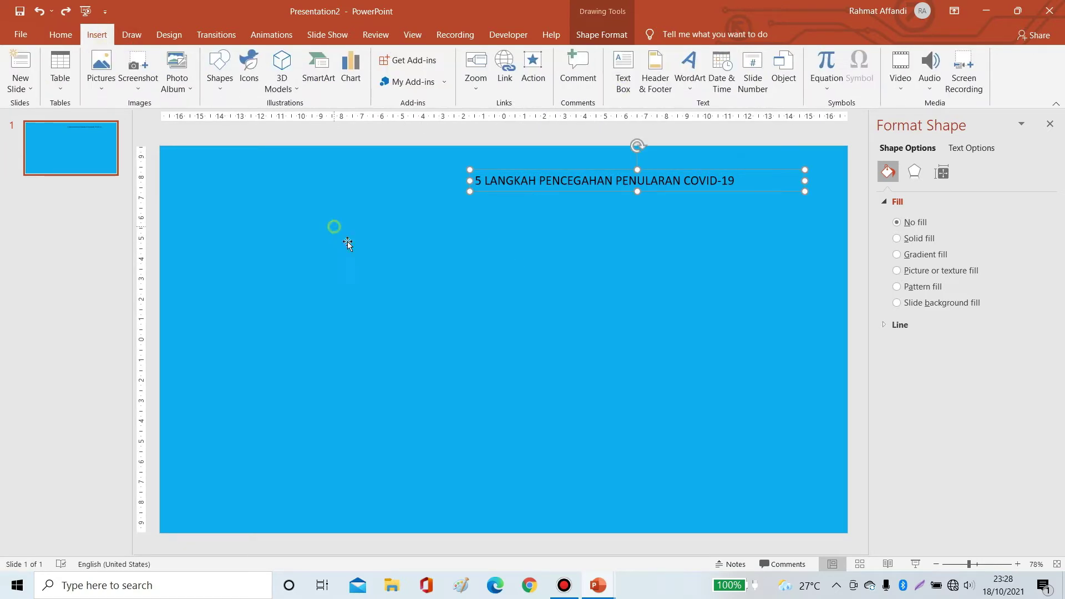
left_click(335, 228)
type("LANGKAH 5 LANGKAH")
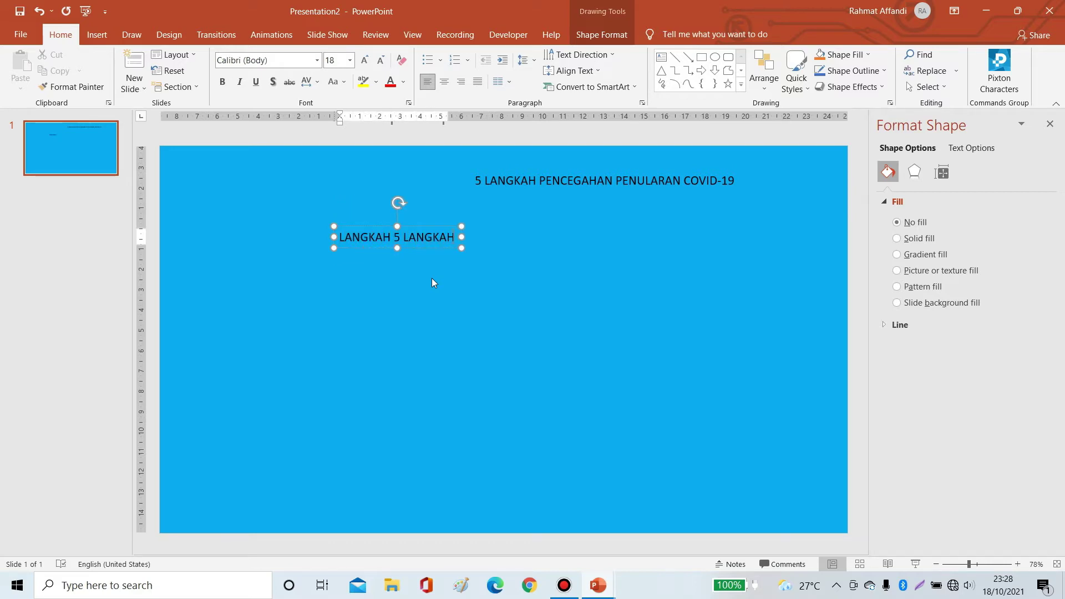
type(" 4 LANGKAH 3 LANGKAH 2 LANGKAH")
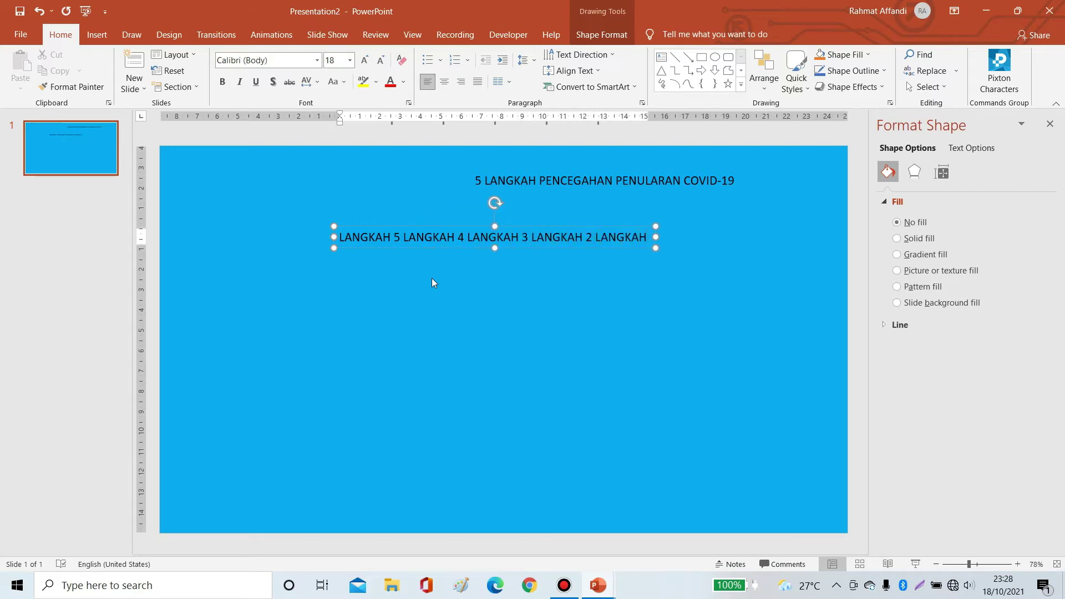
type(" 1")
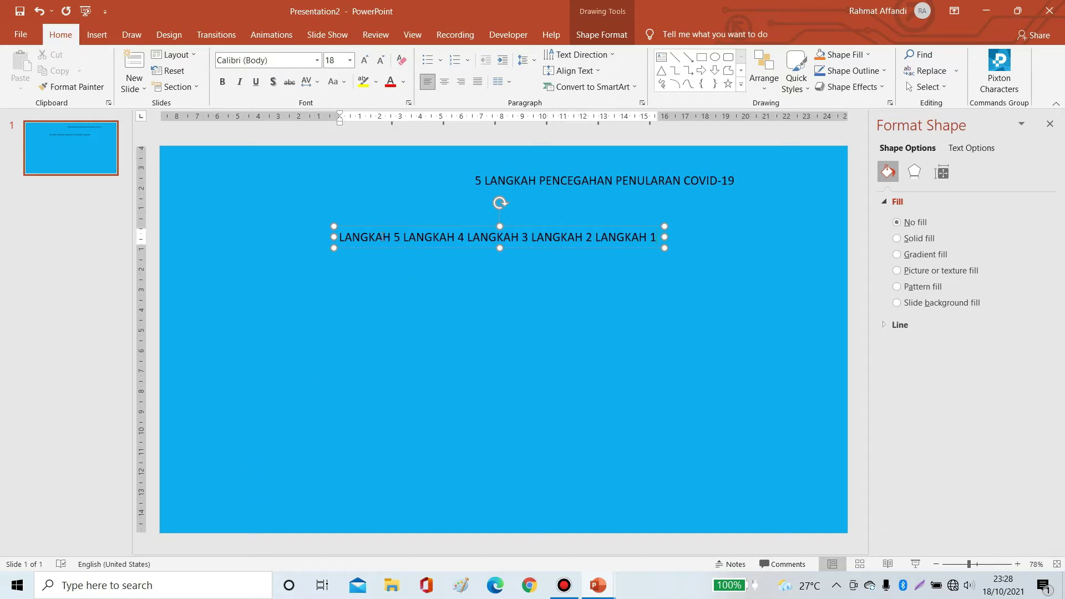
left_click_drag(397, 228, 398, 218)
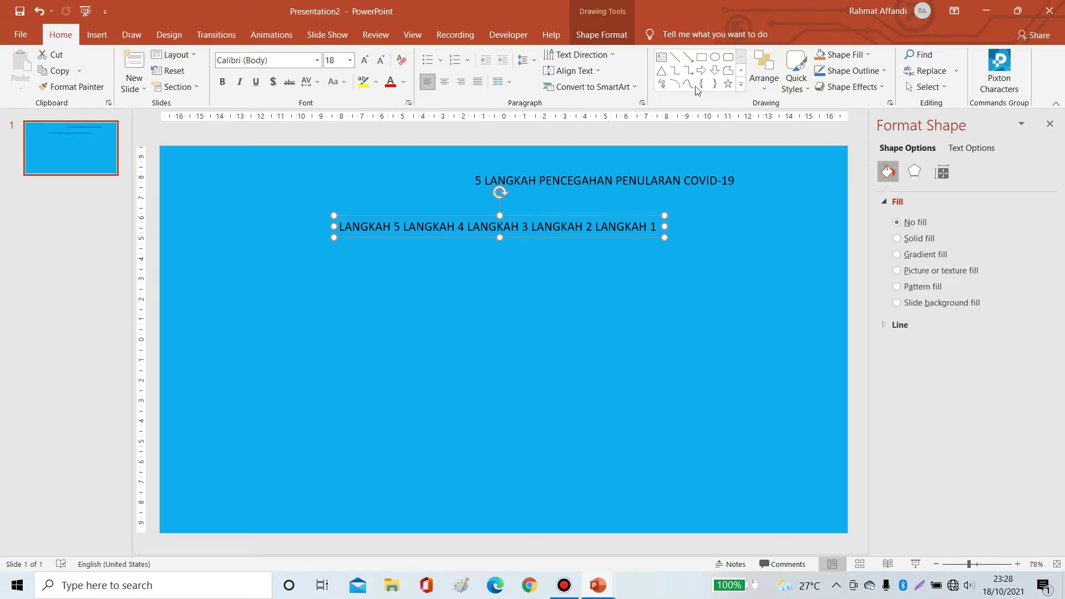
- Set the LANGKAH text box height to 16,29 cm and move it up and left
left_click(617, 34)
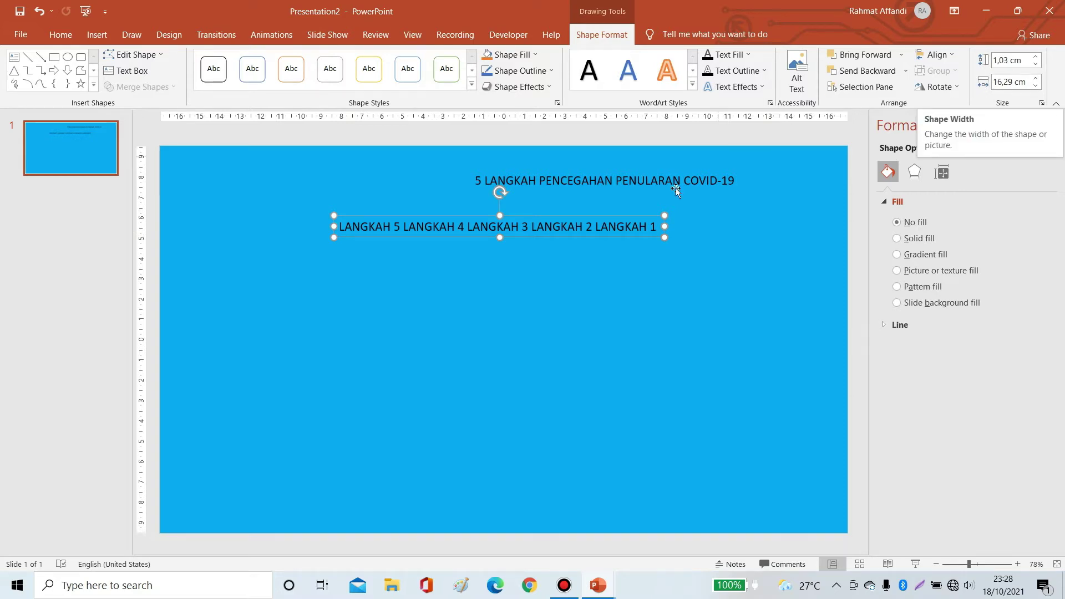
double_click(1010, 60)
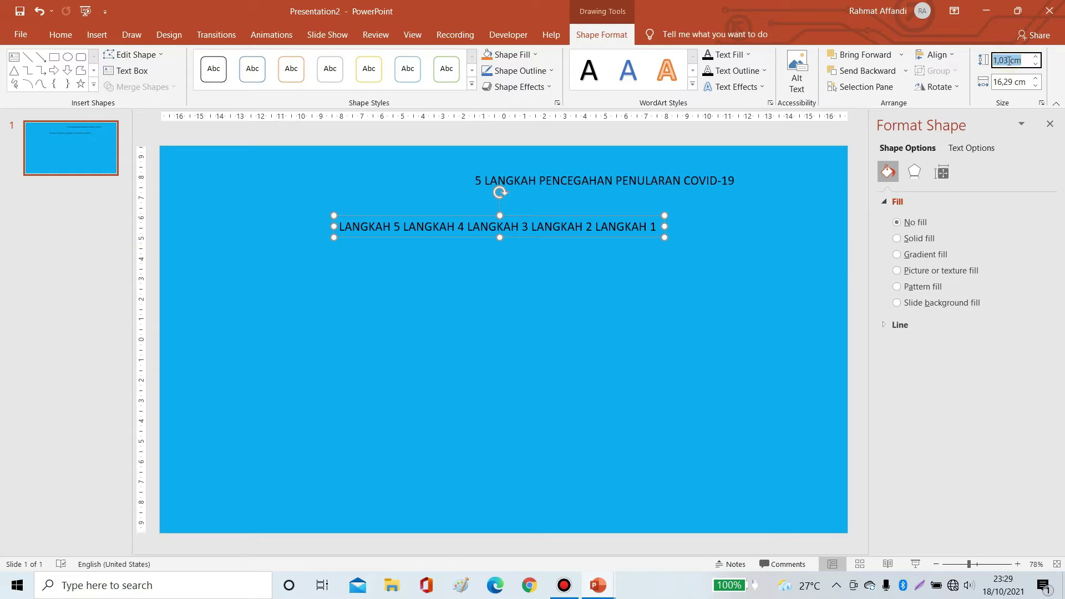
type("16,29")
key("Return")
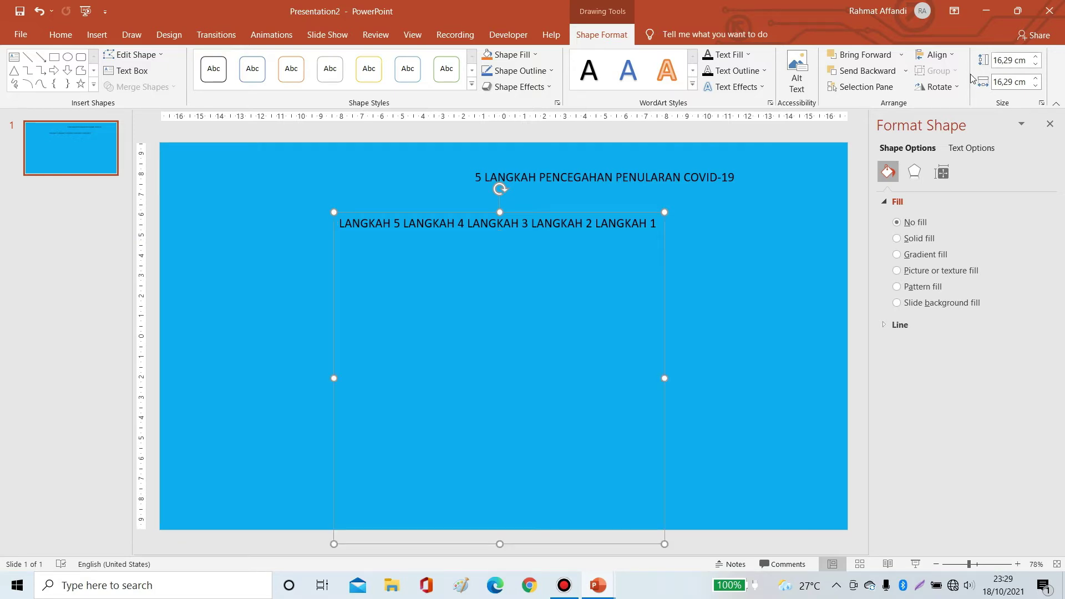
left_click_drag(612, 215, 584, 194)
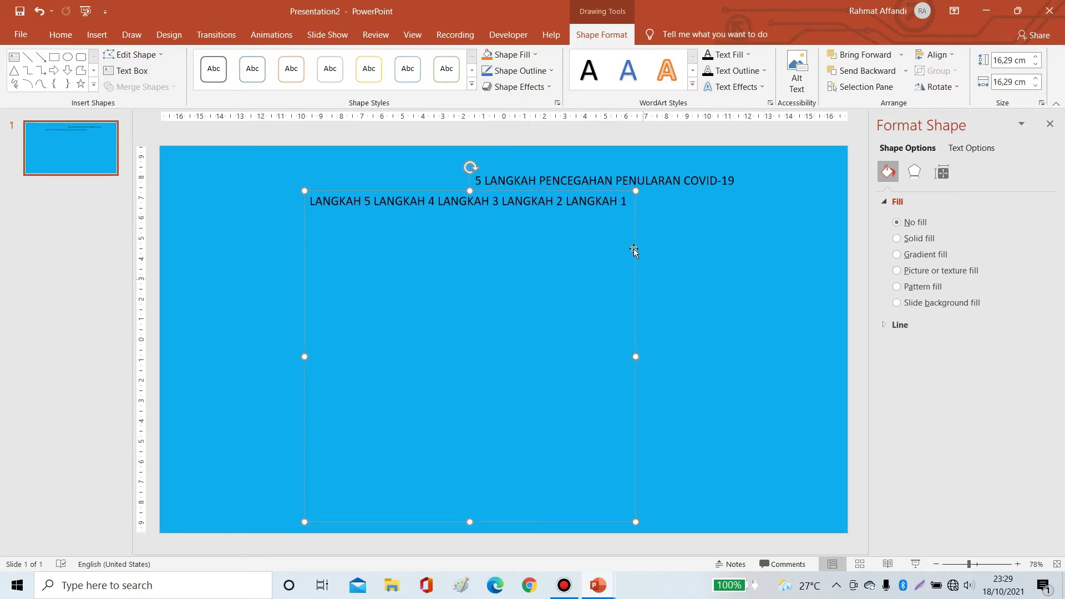
- Bend the LANGKAH text into a circle with the Circle text effect and enlarge its font
left_click(743, 89)
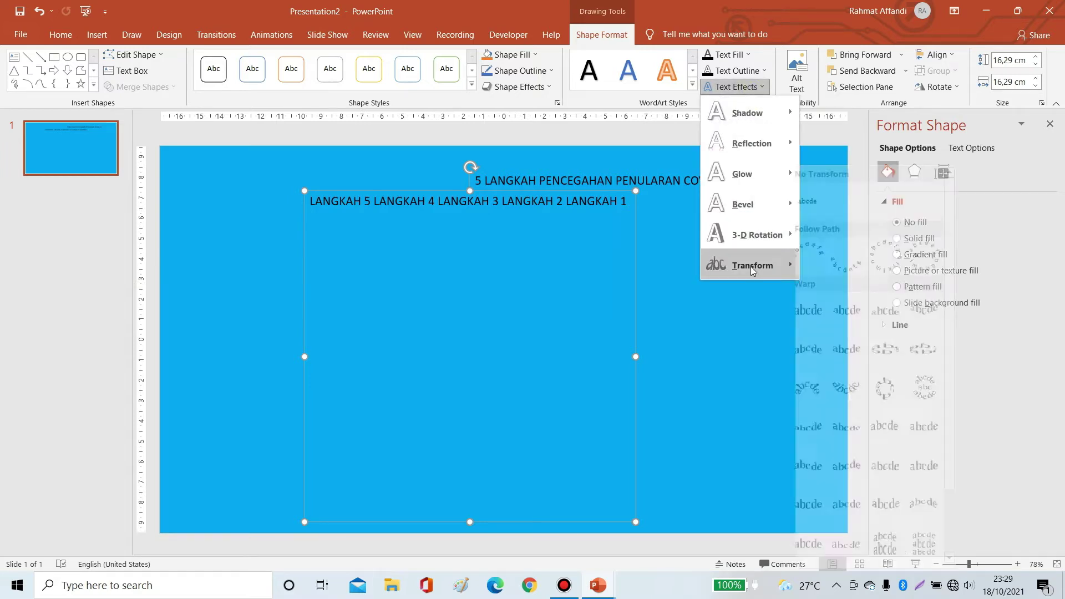
mouse_move(751, 264)
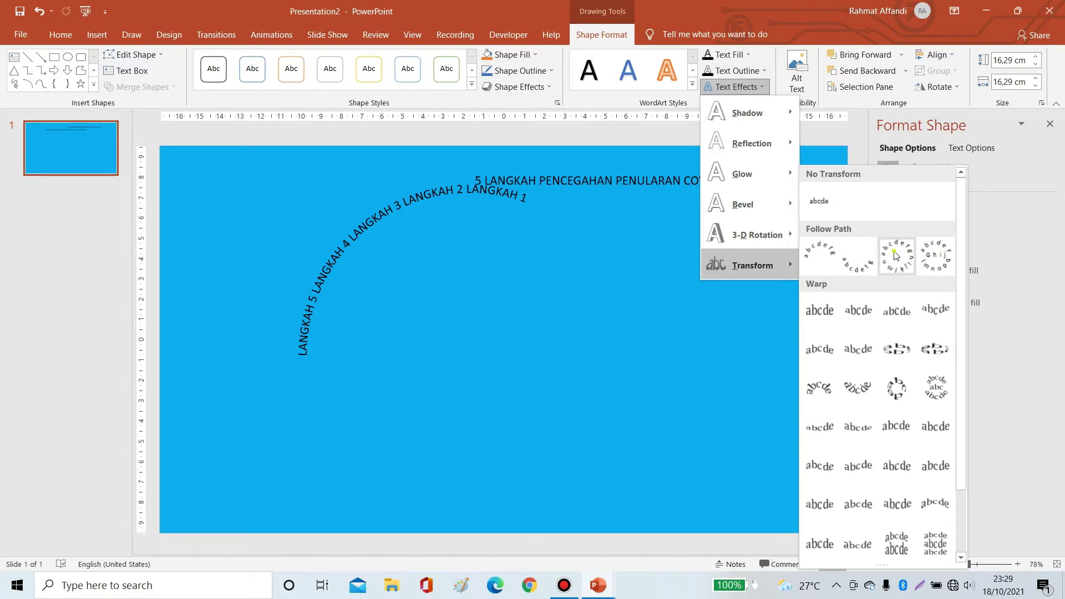
left_click(897, 256)
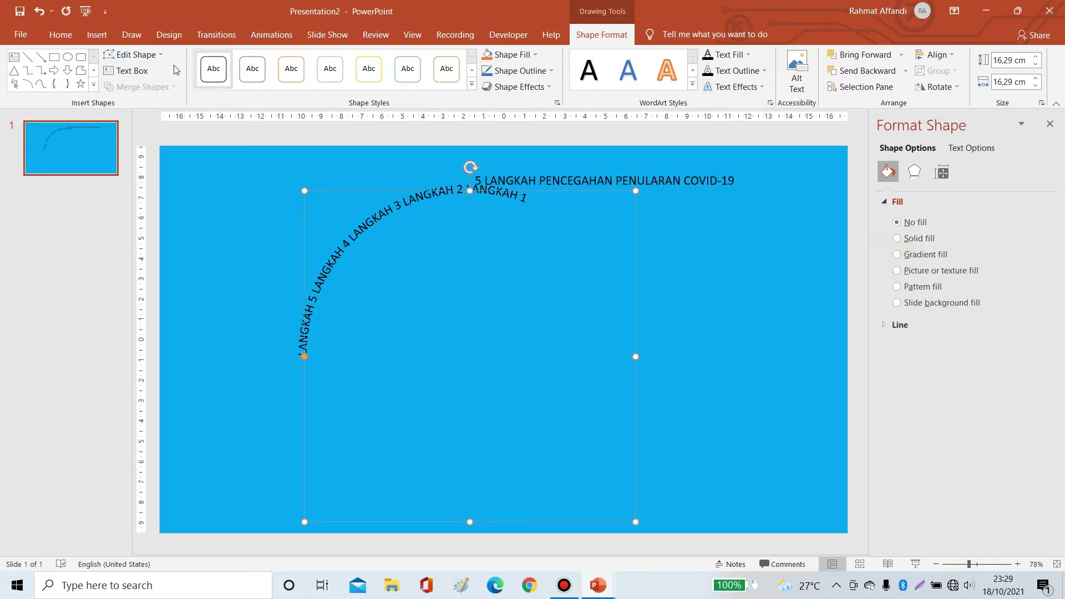
left_click(61, 34)
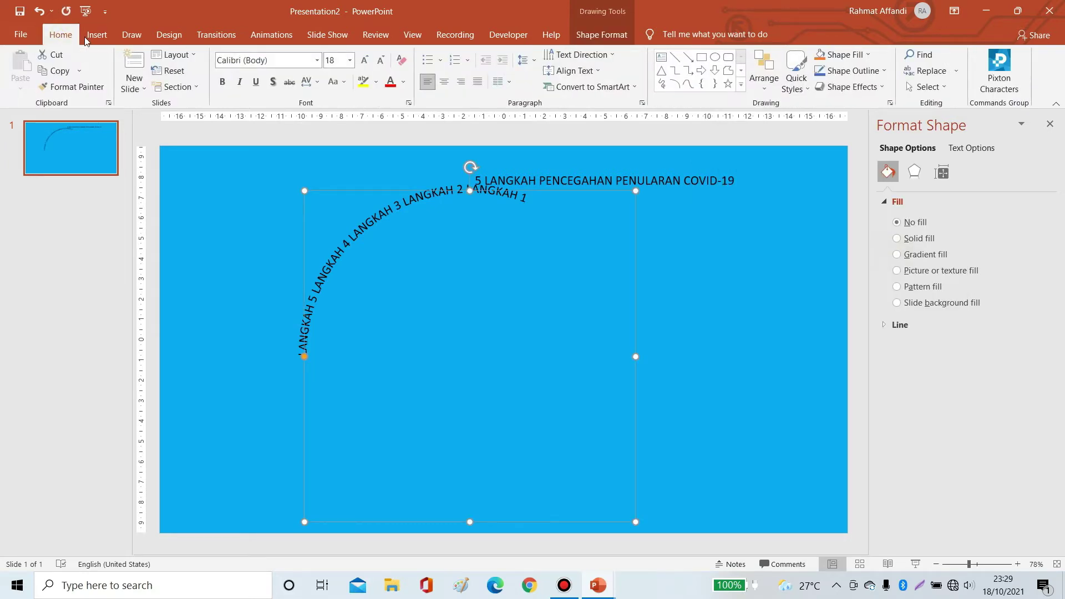
left_click(365, 60)
left_click(364, 60)
left_click(365, 60)
left_click(365, 60)
left_click(365, 60)
left_click(365, 60)
left_click(365, 60)
left_click(365, 60)
left_click(365, 60)
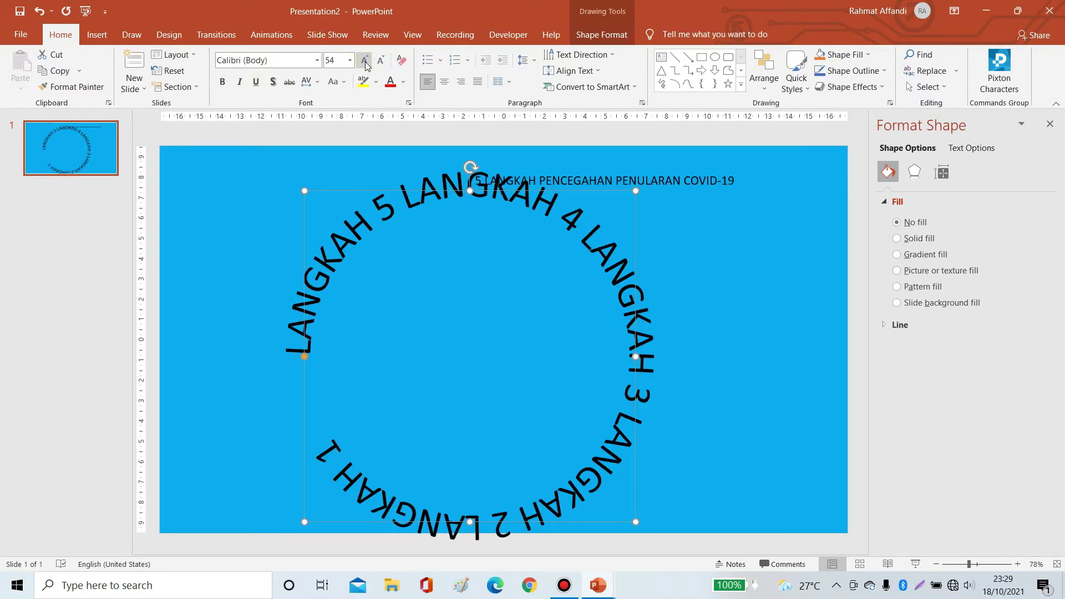
- Make the curved text bold Bebas Neue at 60 pt, then start spacing the labels evenly
left_click(317, 60)
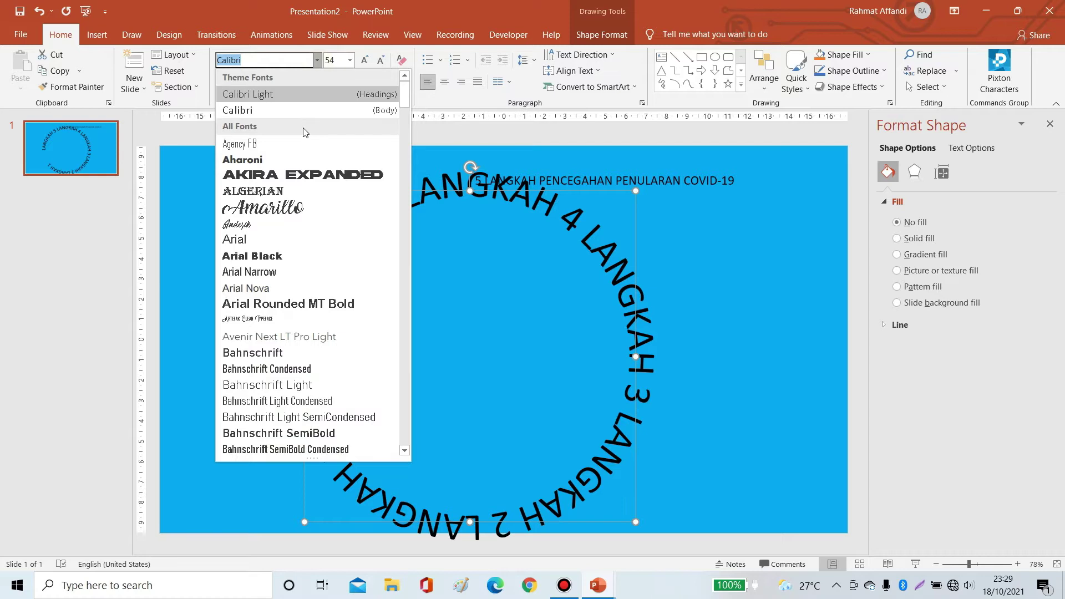
scroll(286, 249, "down", 1)
scroll(283, 261, "down", 2)
scroll(280, 266, "down", 2)
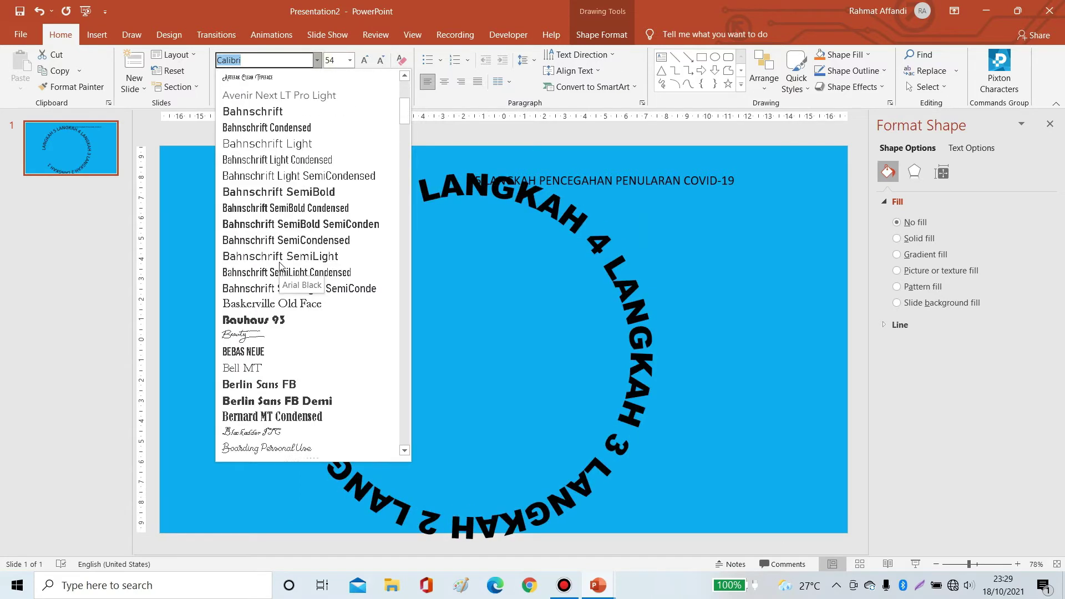
scroll(279, 260, "down", 2)
left_click(280, 257)
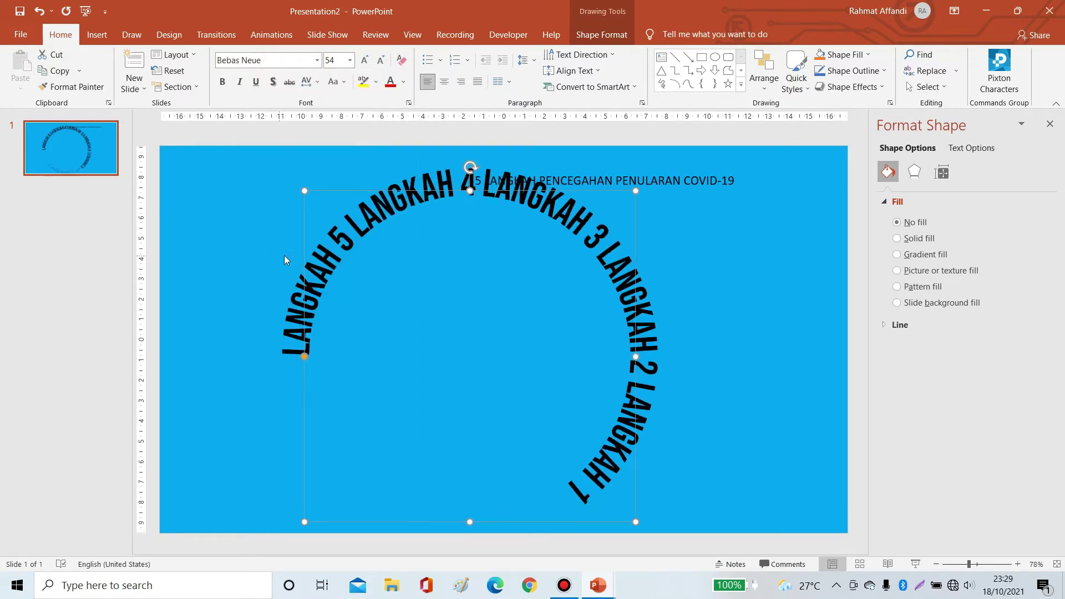
left_click(223, 83)
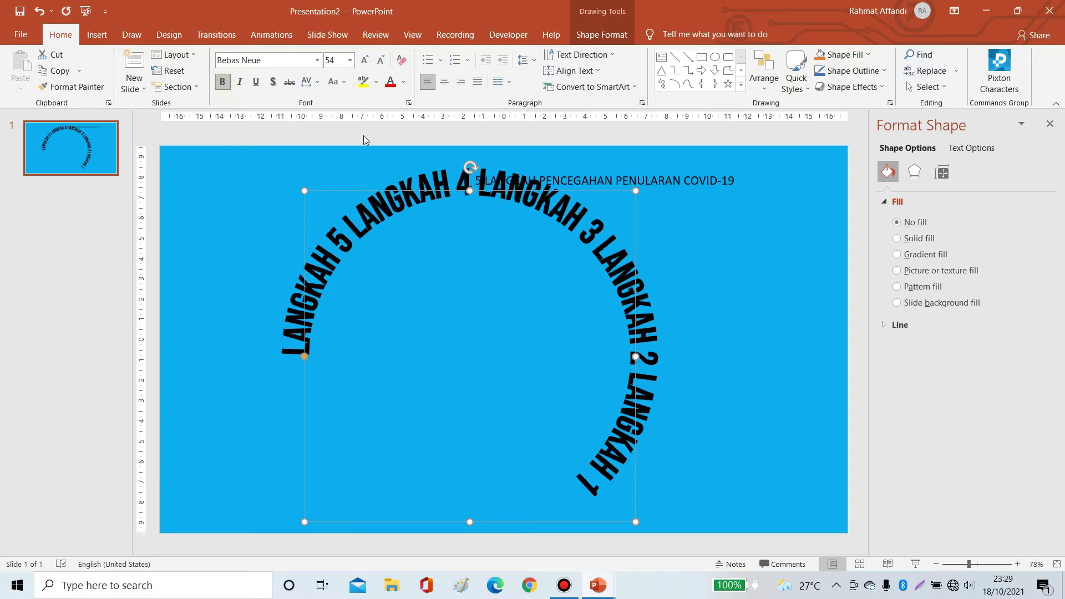
left_click(365, 60)
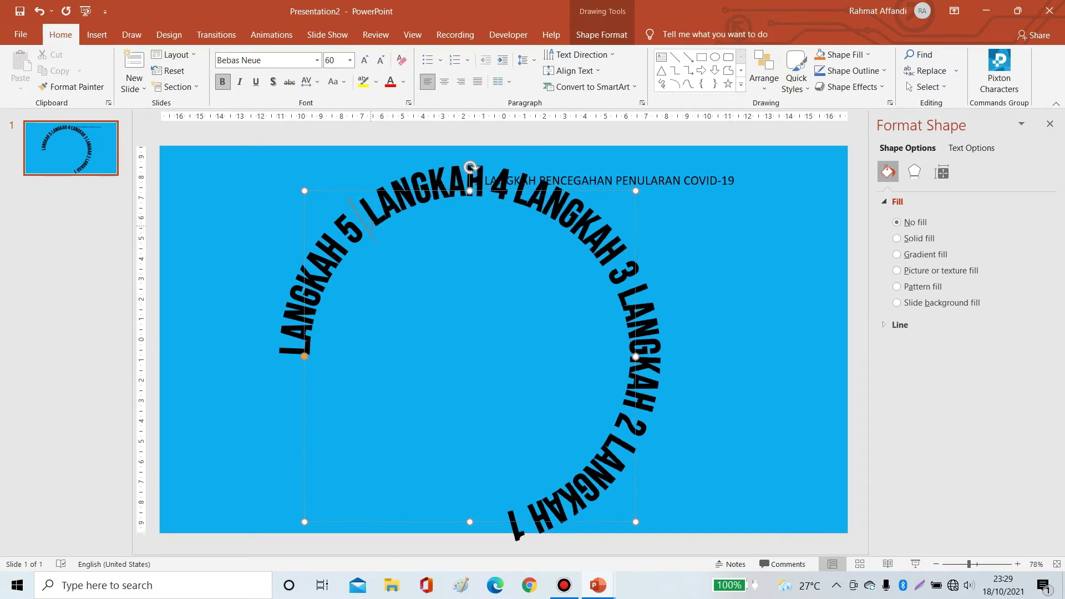
left_click(561, 218)
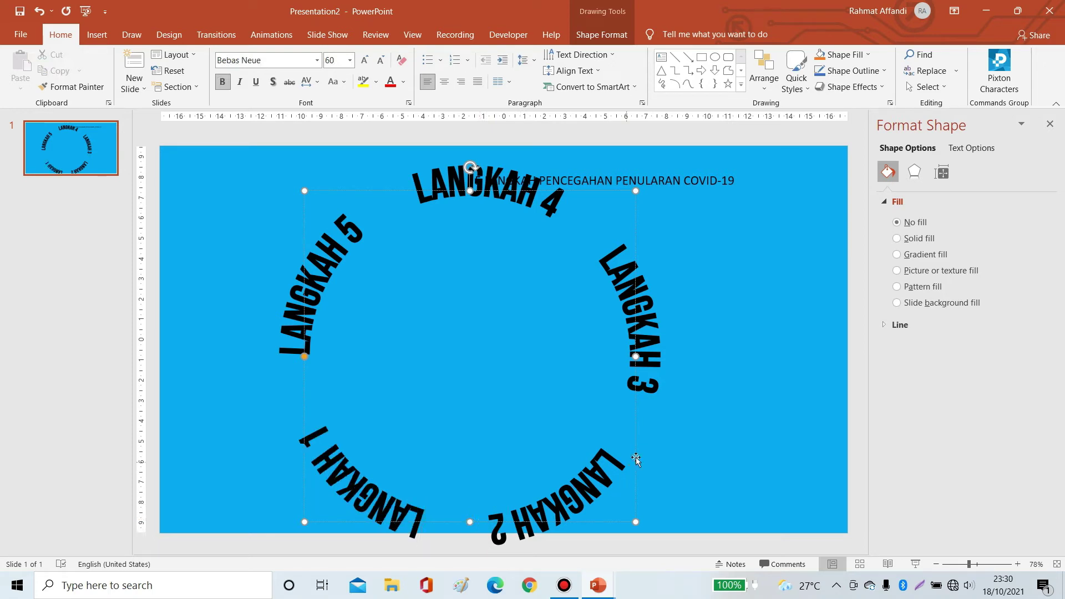
- Draw a donut shape over the curved LANGKAH text and send it to the back
left_click(962, 566)
left_click_drag(551, 360, 446, 353)
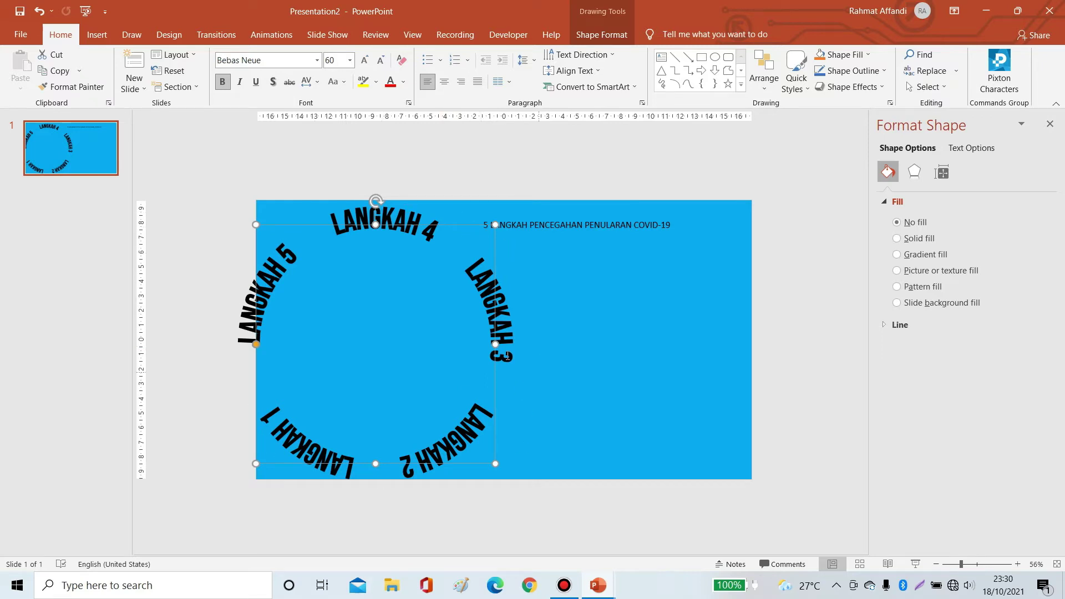
left_click(98, 34)
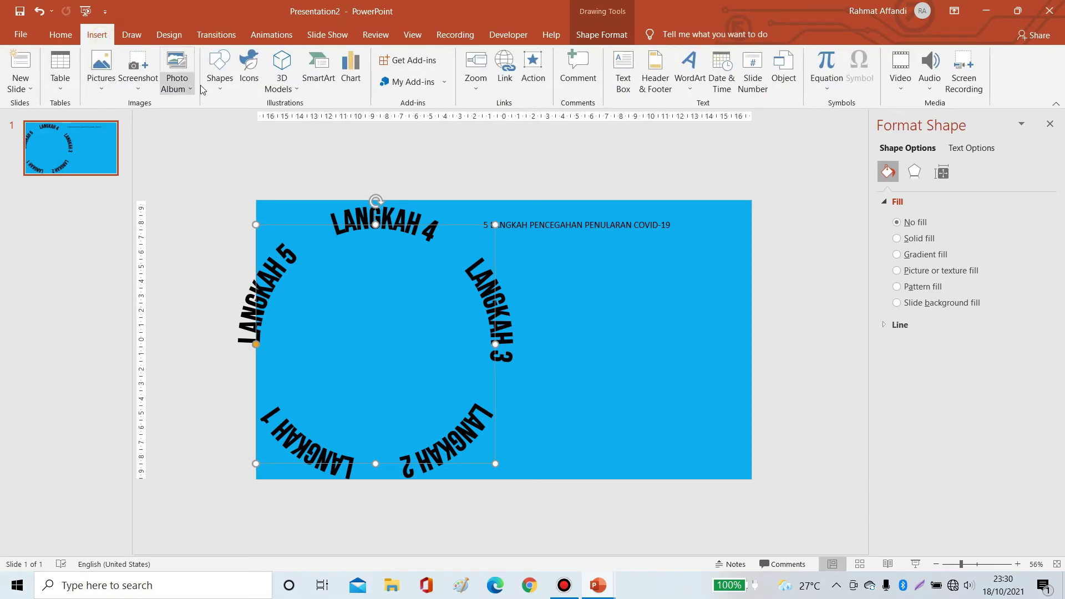
left_click(220, 72)
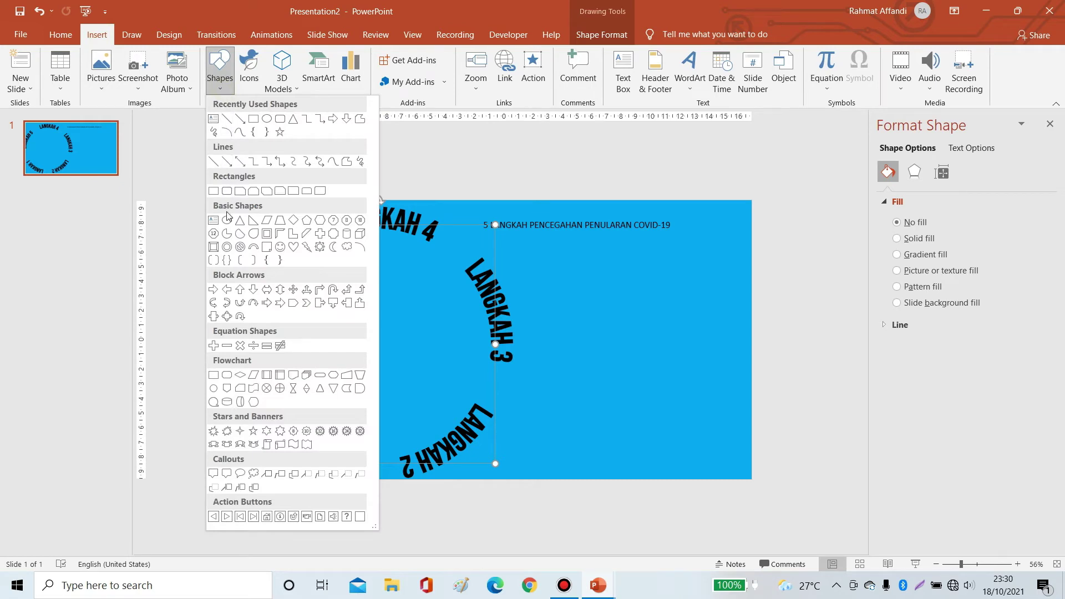
left_click(228, 247)
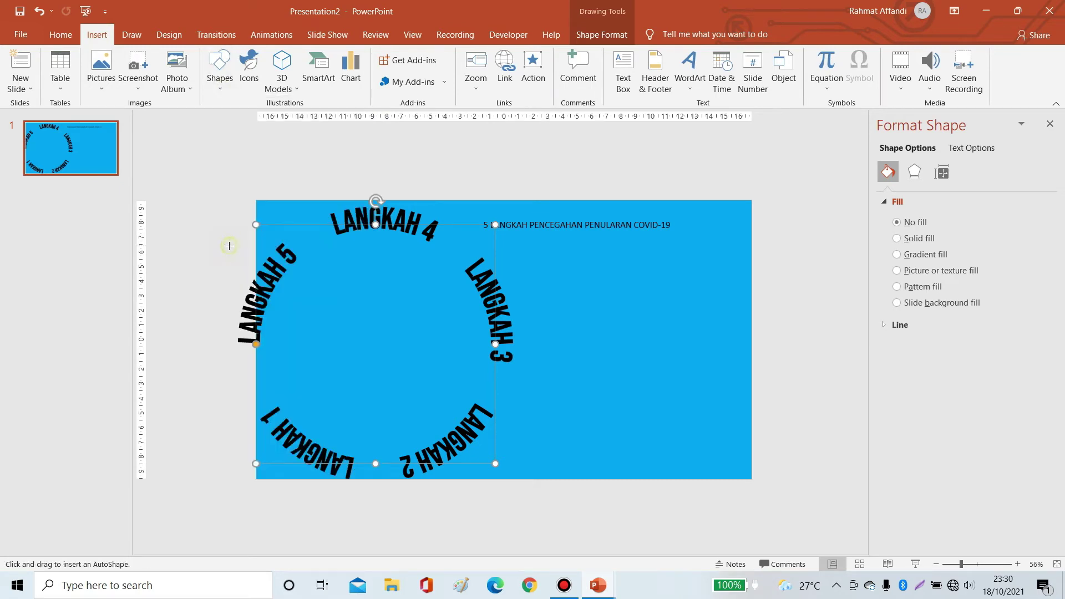
left_click_drag(232, 206, 542, 487)
left_click_drag(501, 436, 484, 408)
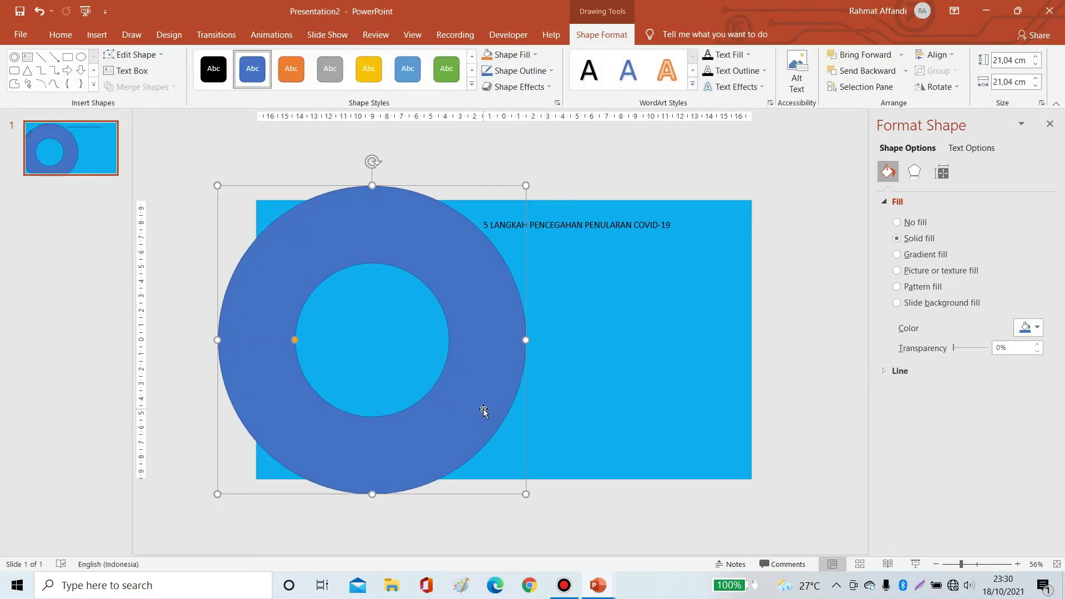
right_click(483, 408)
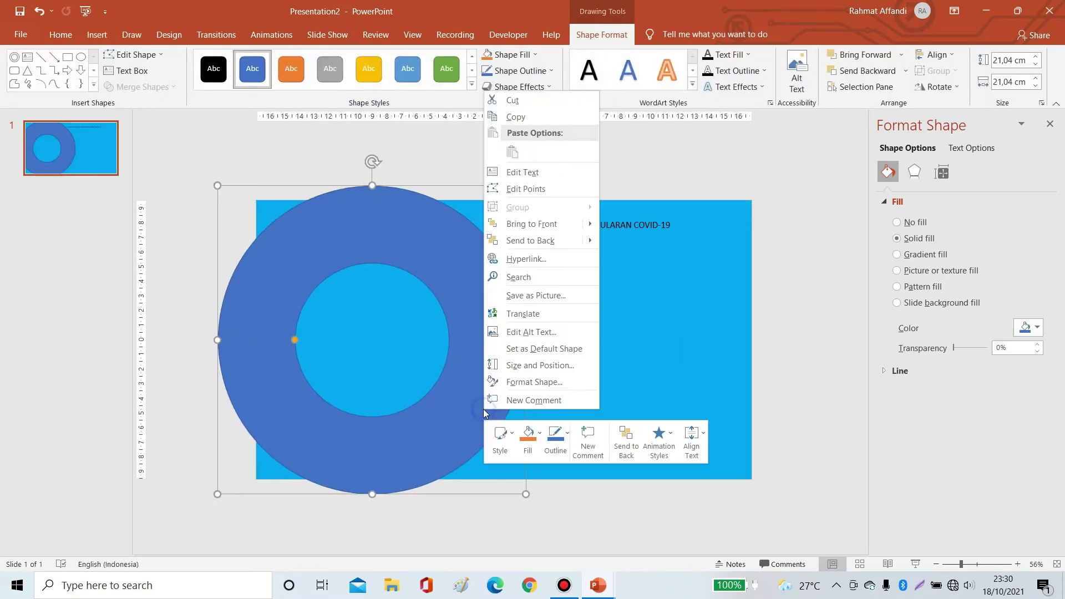
left_click(547, 240)
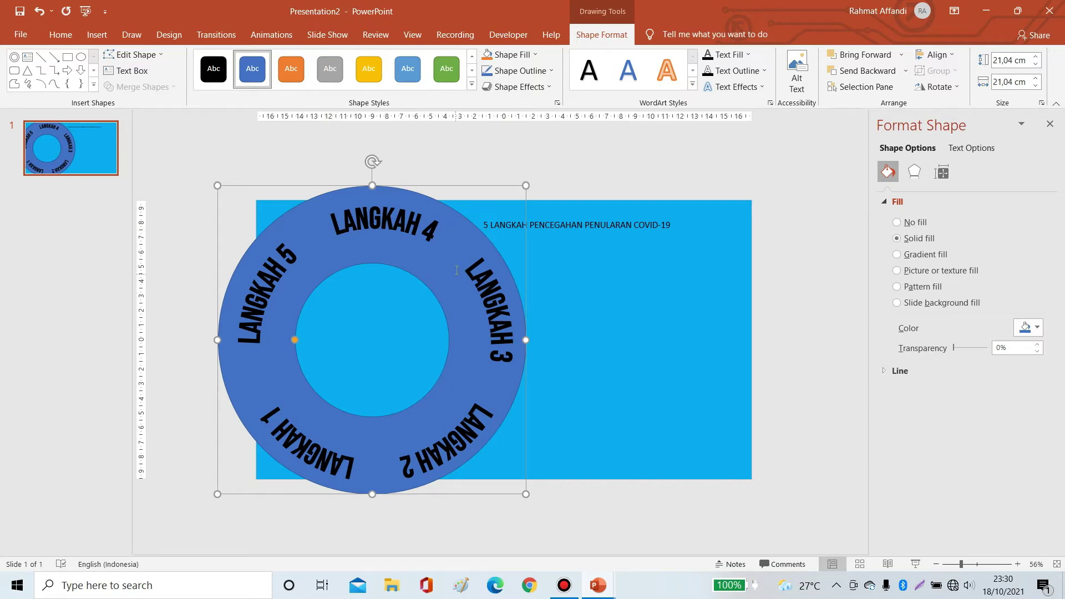
- Centre the text on the donut horizontally and vertically, then widen the hole to thin the ring
left_click(426, 232, "shift")
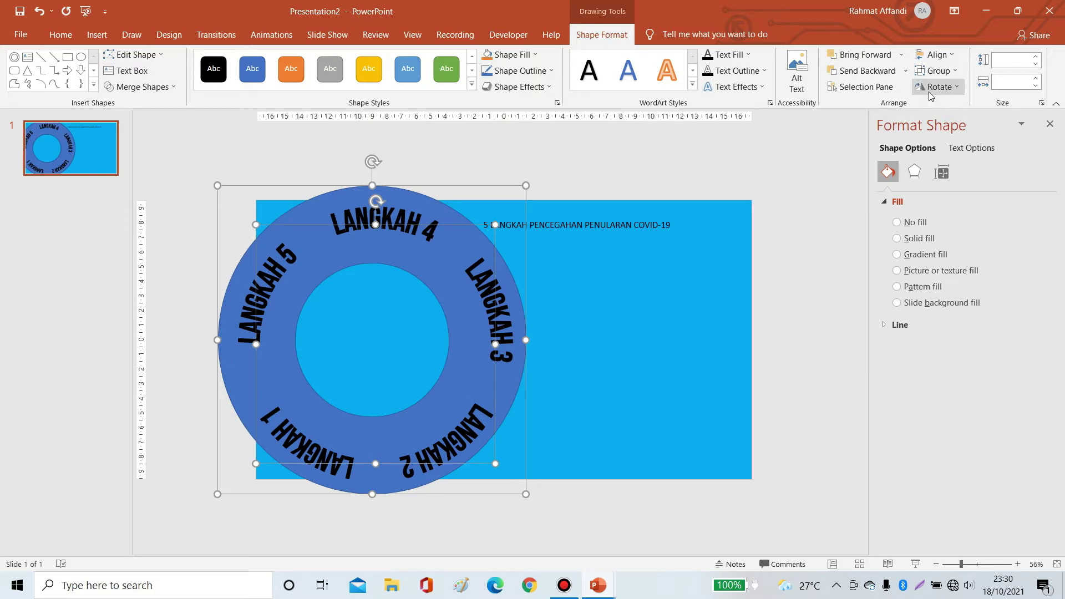
left_click(946, 55)
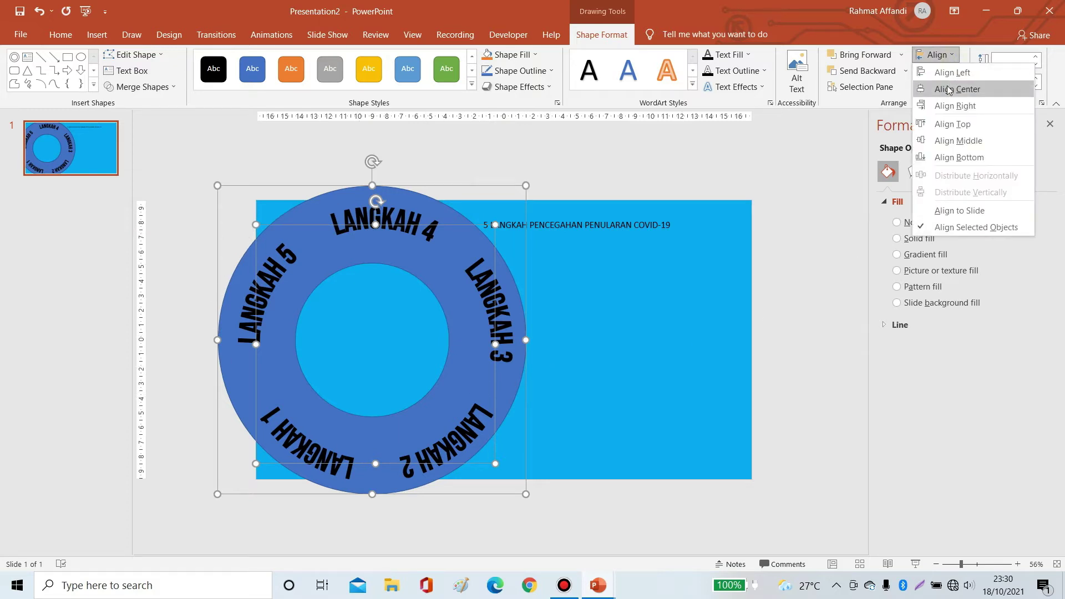
left_click(951, 89)
left_click(945, 55)
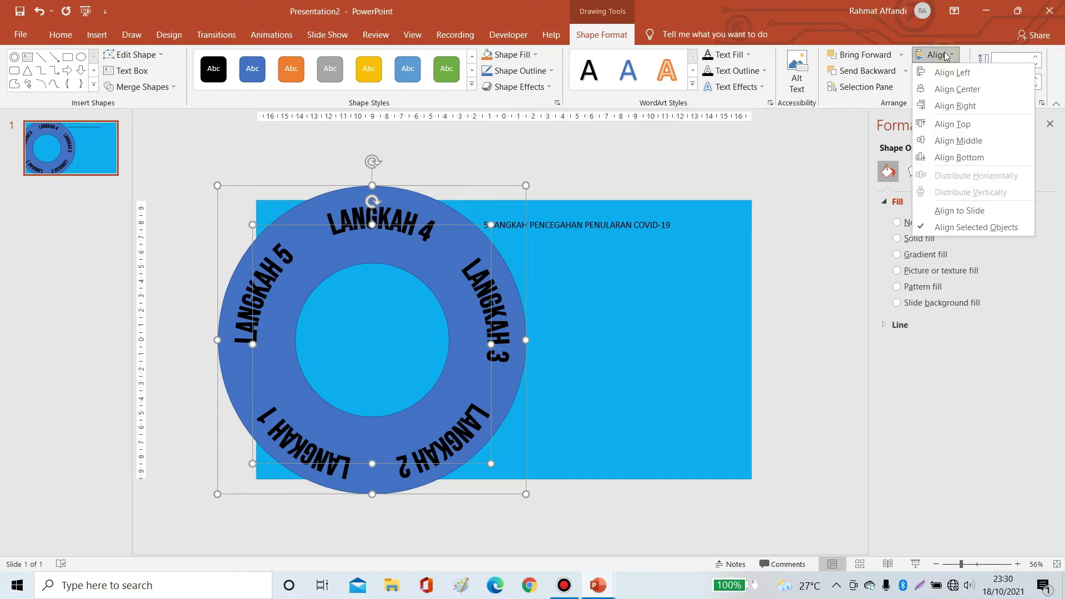
left_click(958, 141)
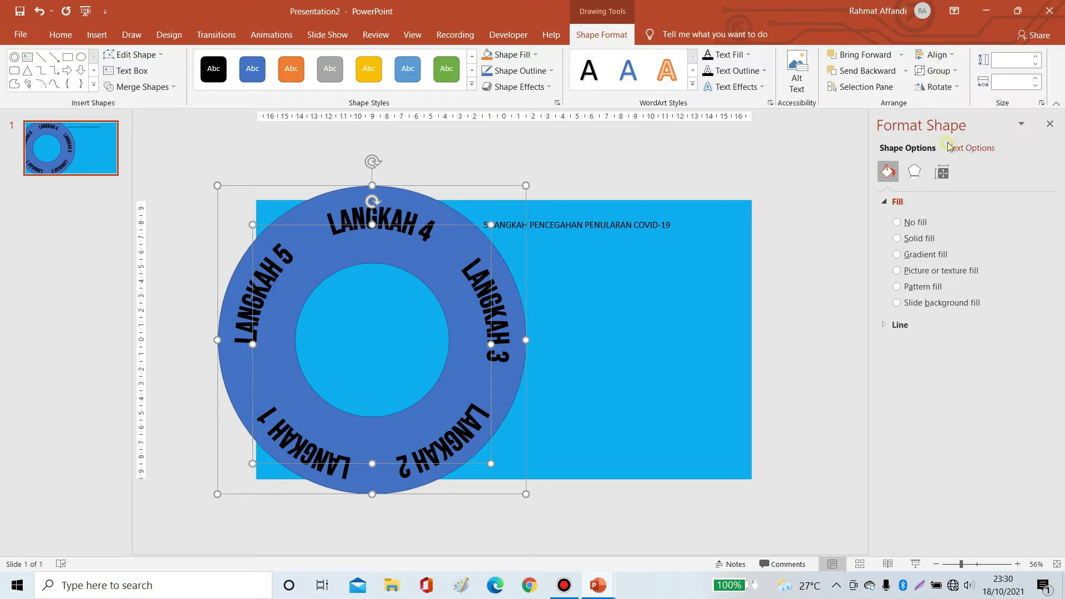
left_click(790, 334)
left_click(286, 351)
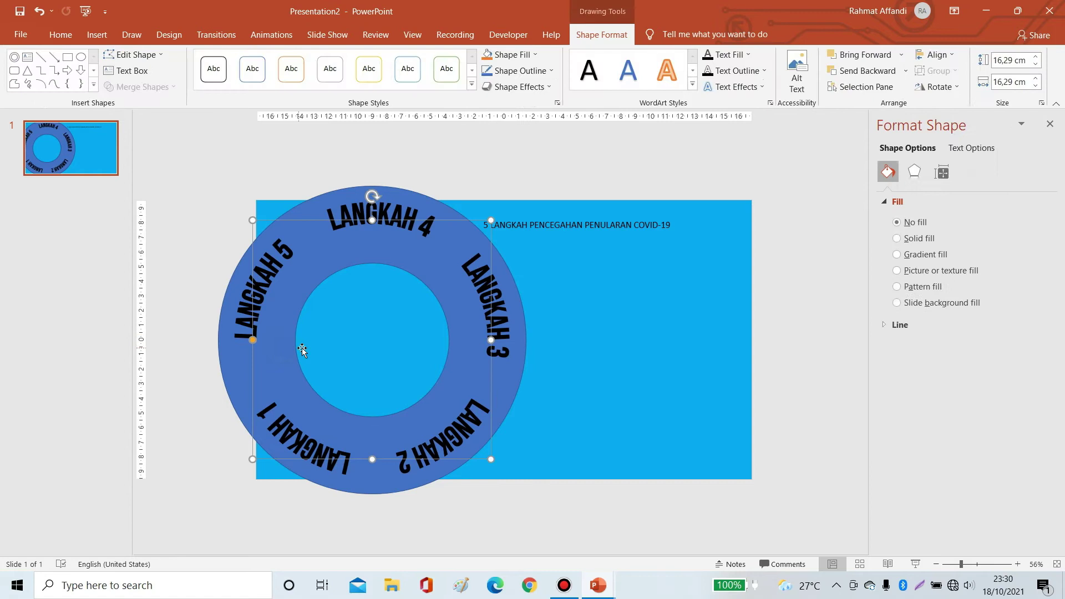
left_click(245, 366)
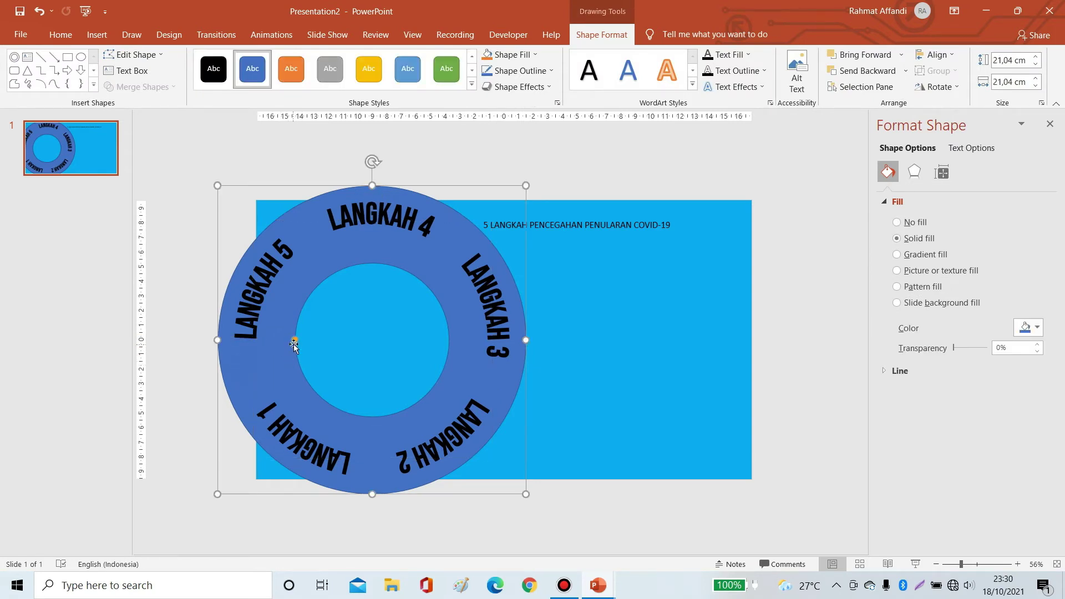
left_click_drag(294, 340, 278, 341)
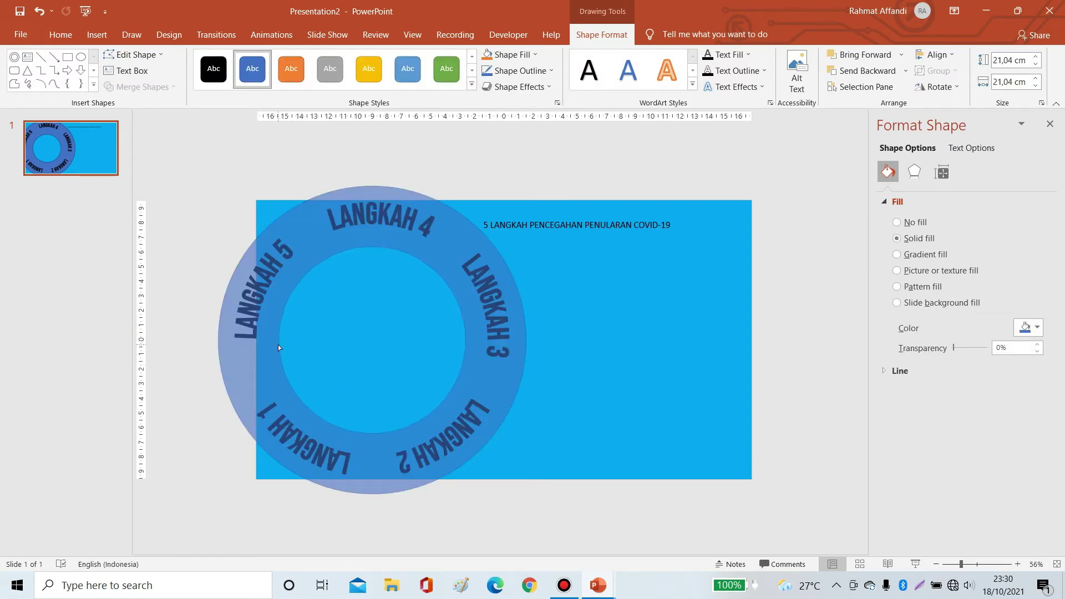
left_click(516, 390)
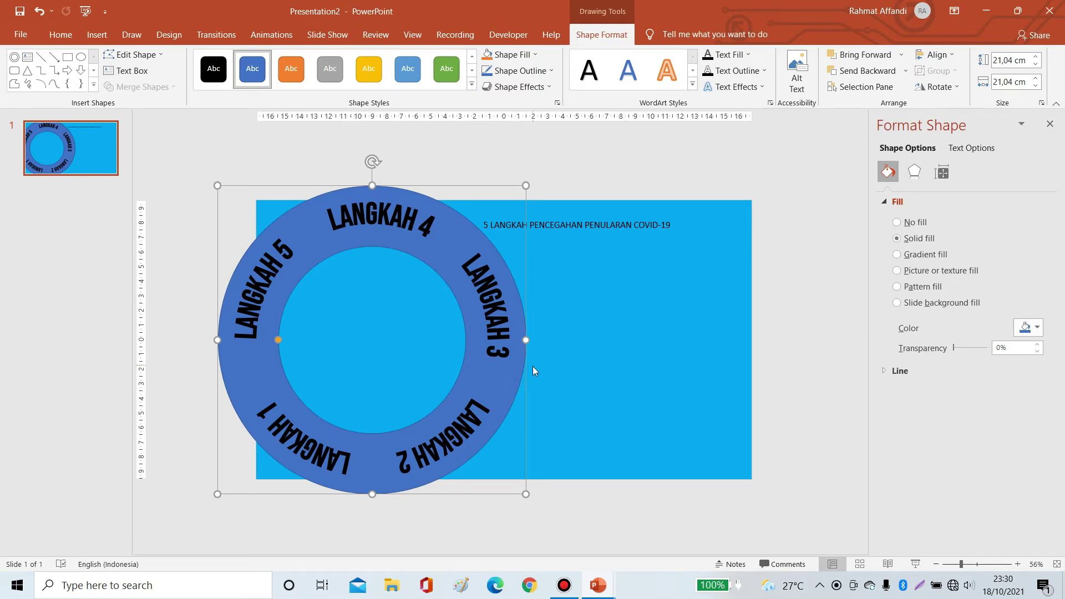
- Apply a radial preset gradient to the ring and trim it to three stops
left_click(897, 255)
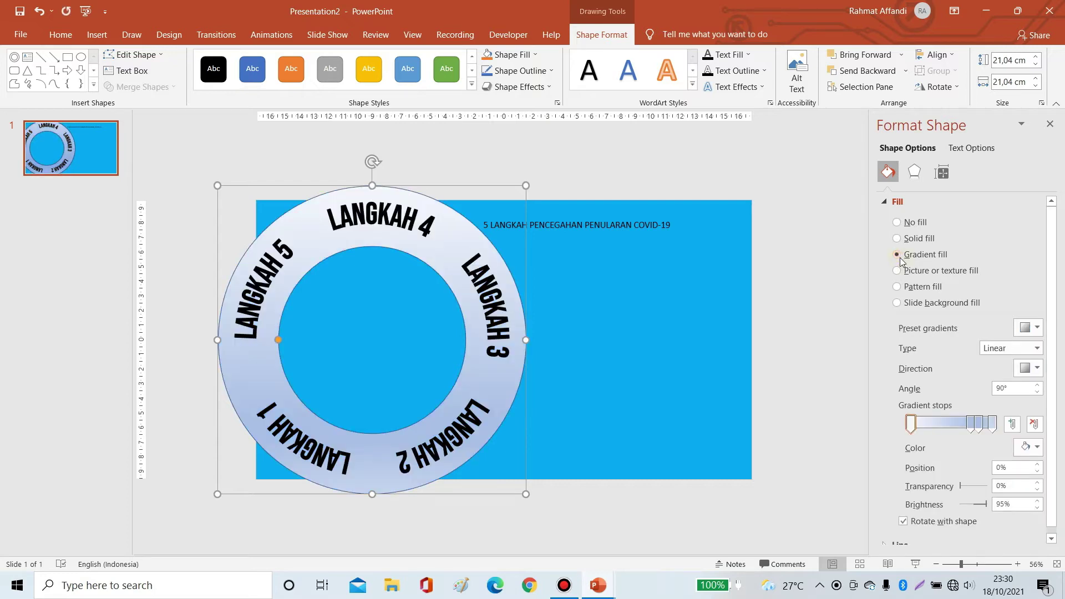
left_click(1029, 327)
left_click(971, 501)
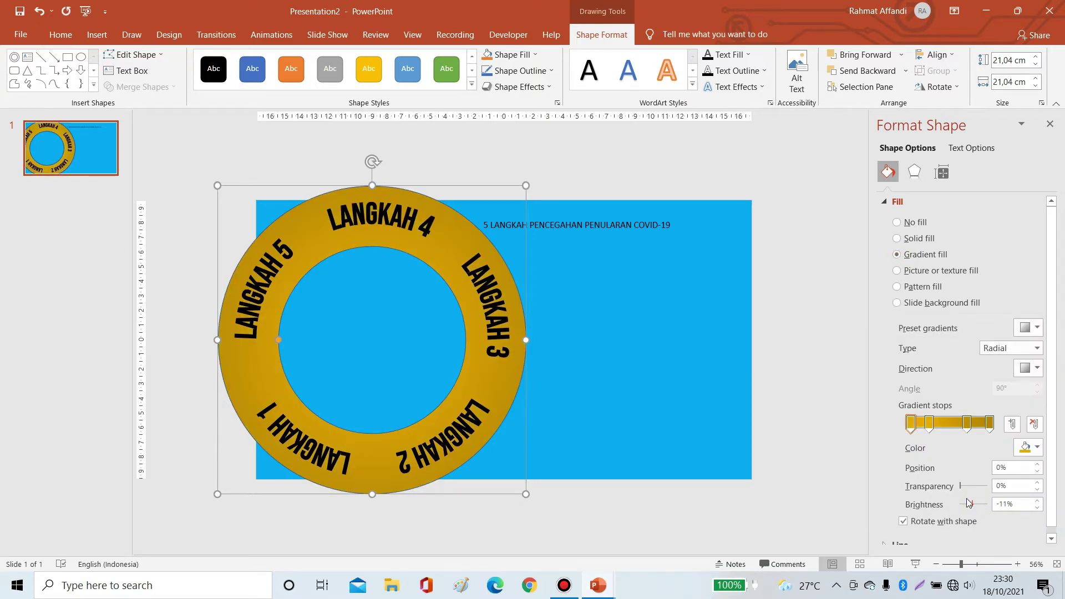
left_click(929, 423)
left_click(1033, 423)
left_click_drag(967, 423, 916, 429)
- Colour the first and last gradient stops white and the middle stop purple
left_click(912, 424)
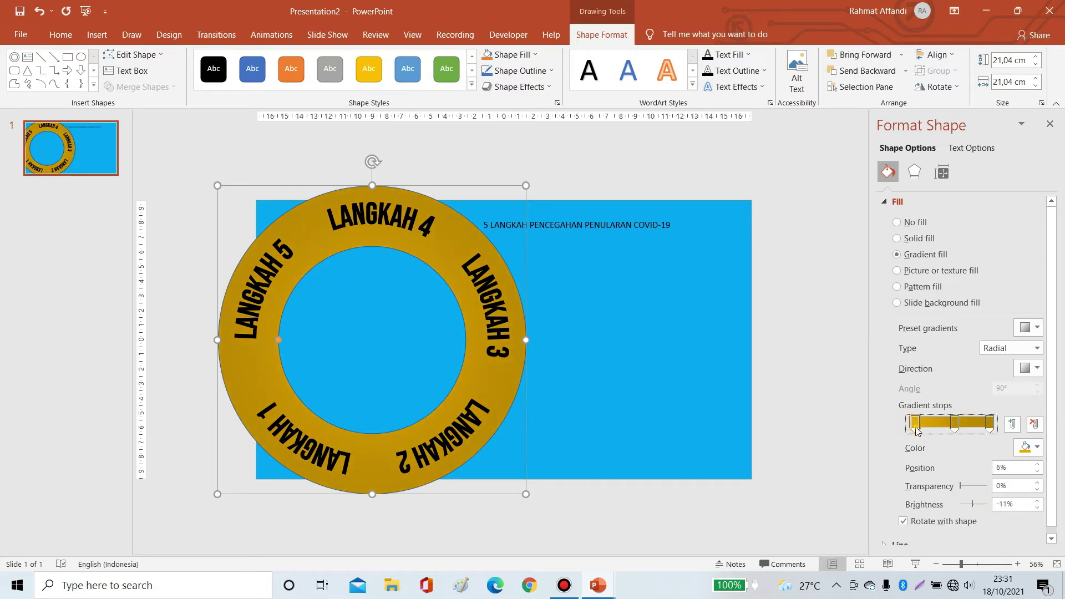
left_click(1036, 448)
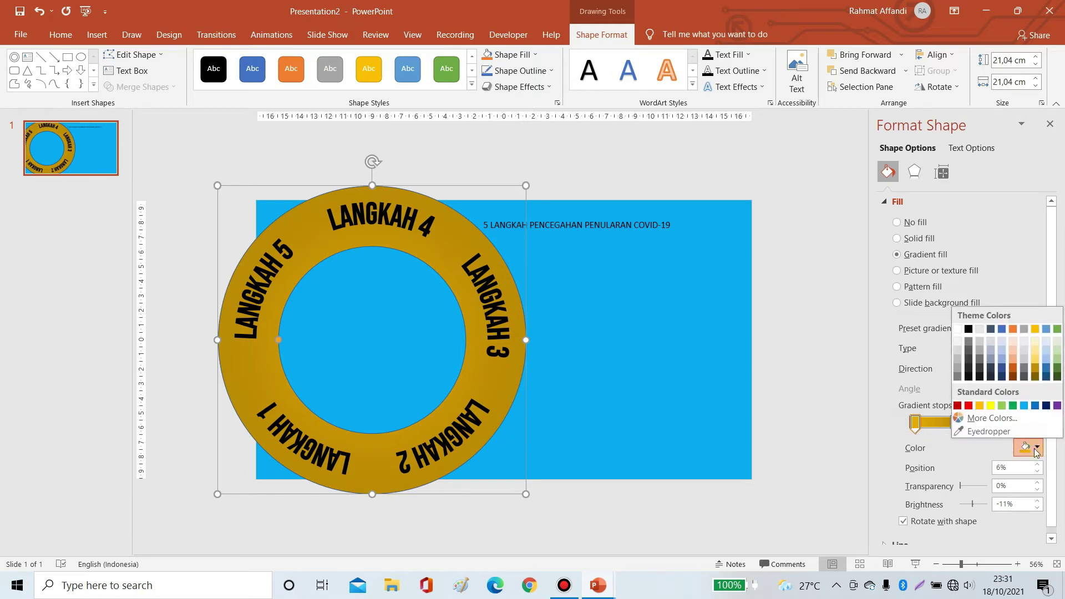
left_click(957, 329)
left_click(990, 424)
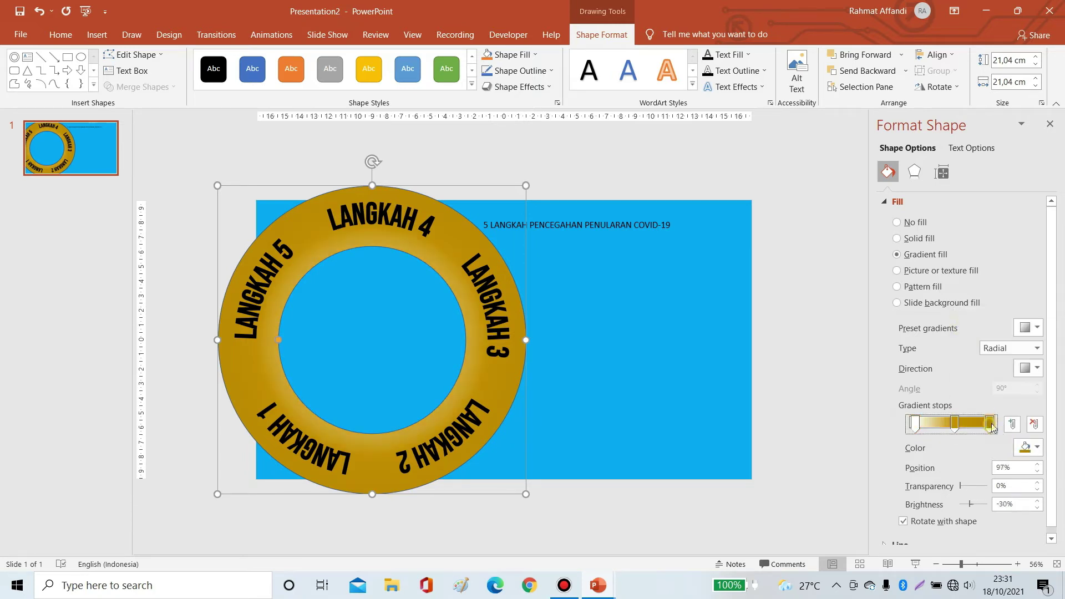
left_click(1037, 448)
left_click(958, 329)
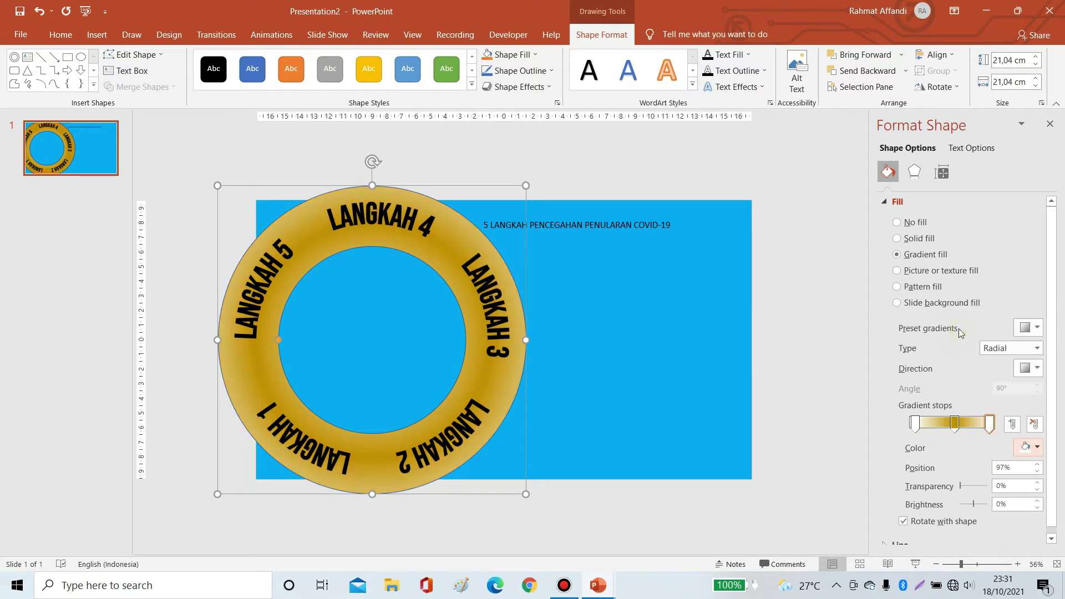
left_click(954, 423)
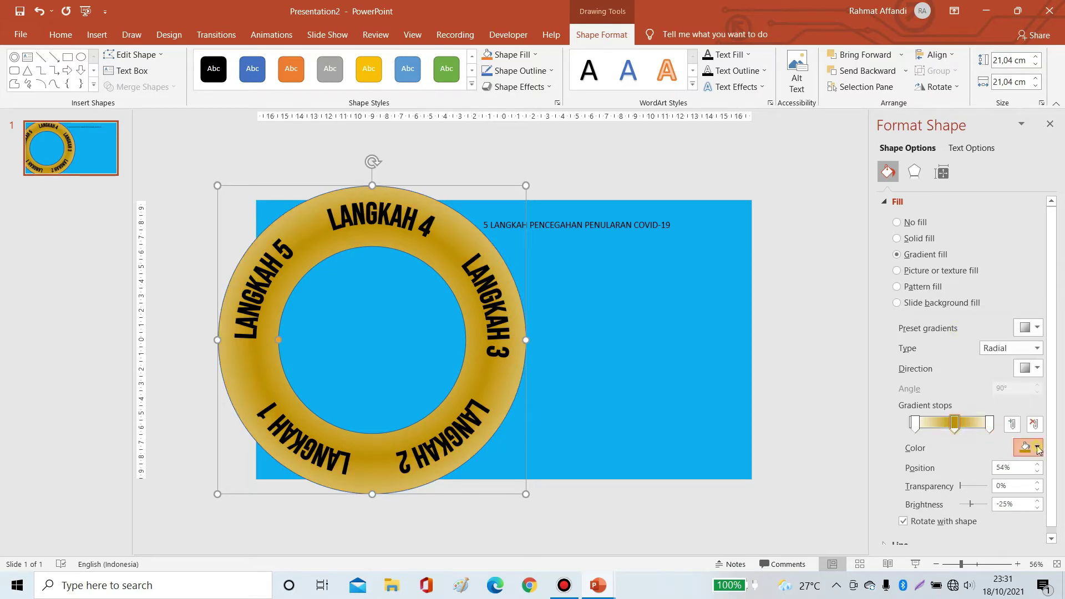
left_click(1037, 448)
left_click(1057, 407)
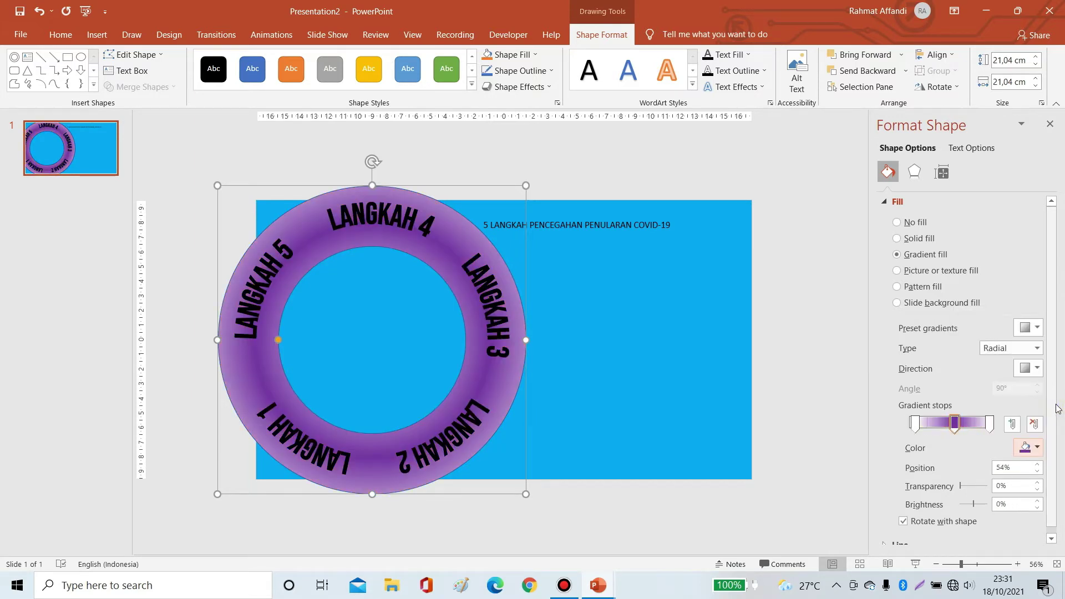
- Rework the stops so 25% and 78% are purple with white at 50%
left_click(933, 424)
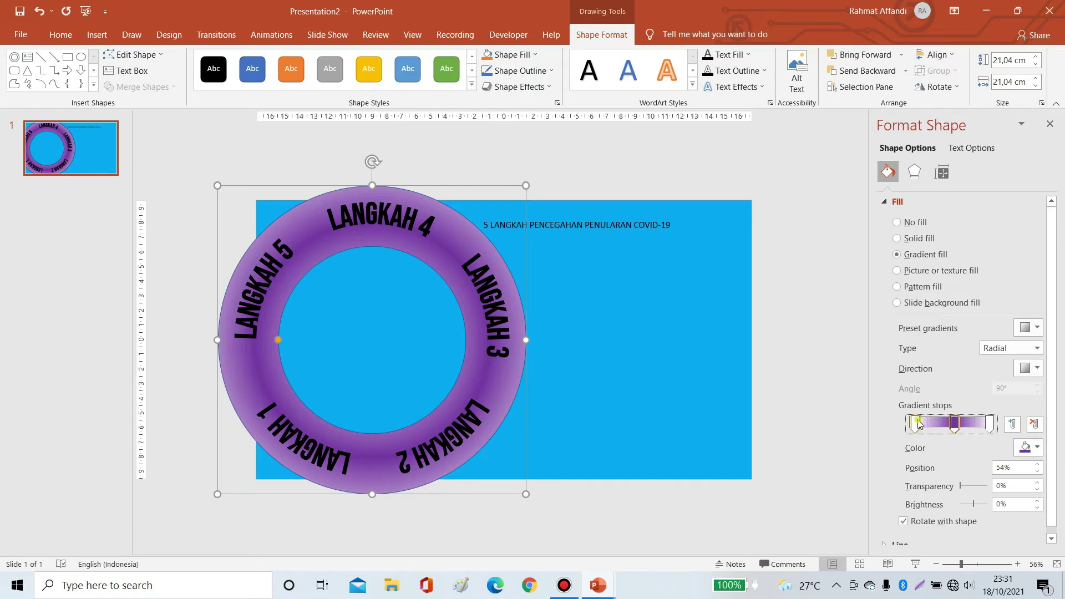
left_click_drag(990, 425, 974, 425)
left_click(956, 424)
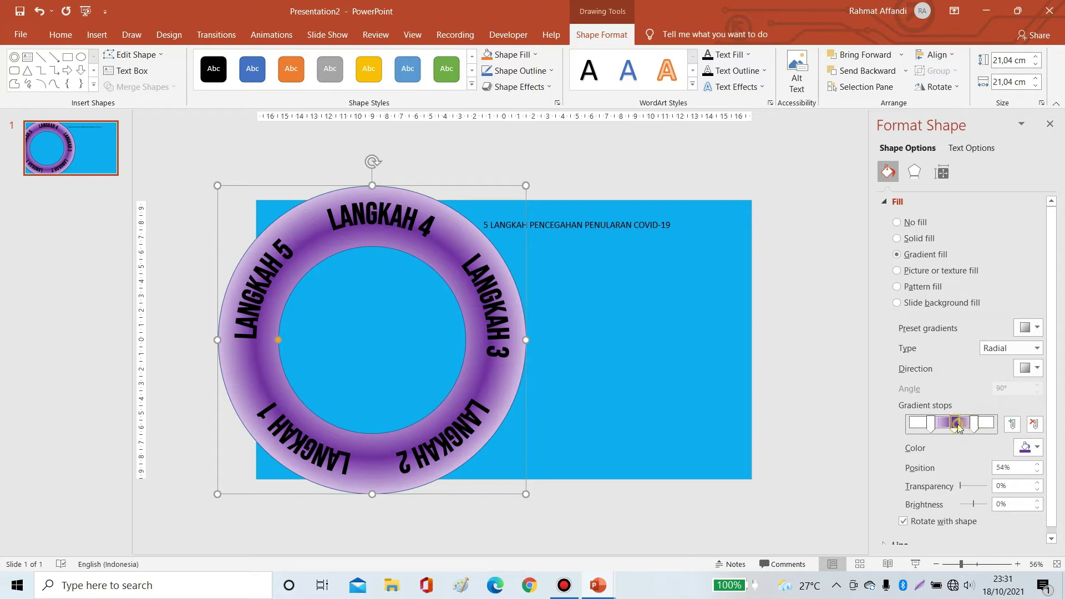
left_click_drag(956, 425, 952, 425)
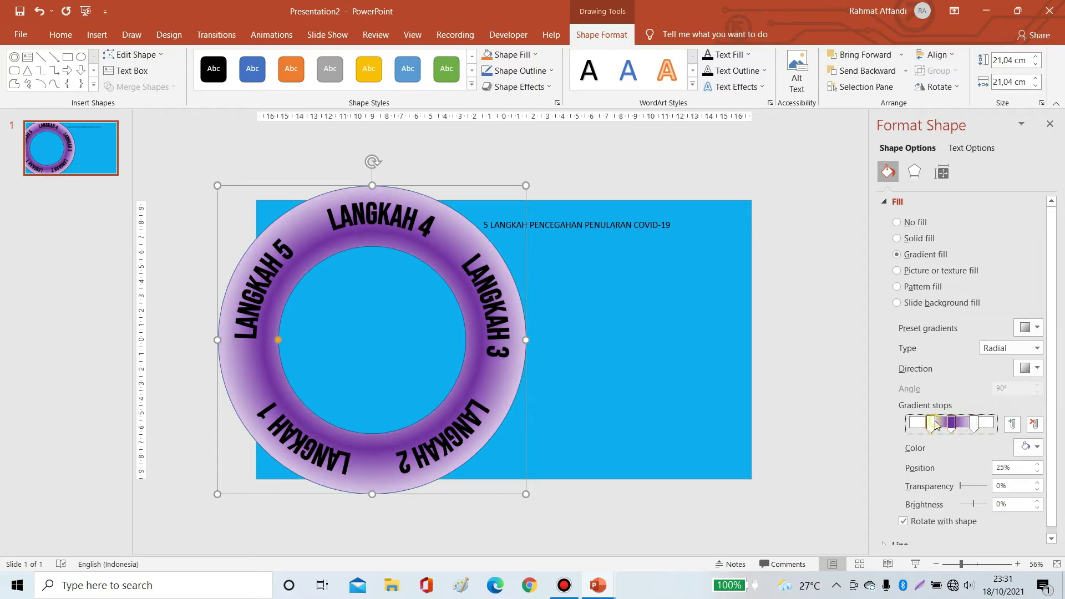
left_click(1035, 447)
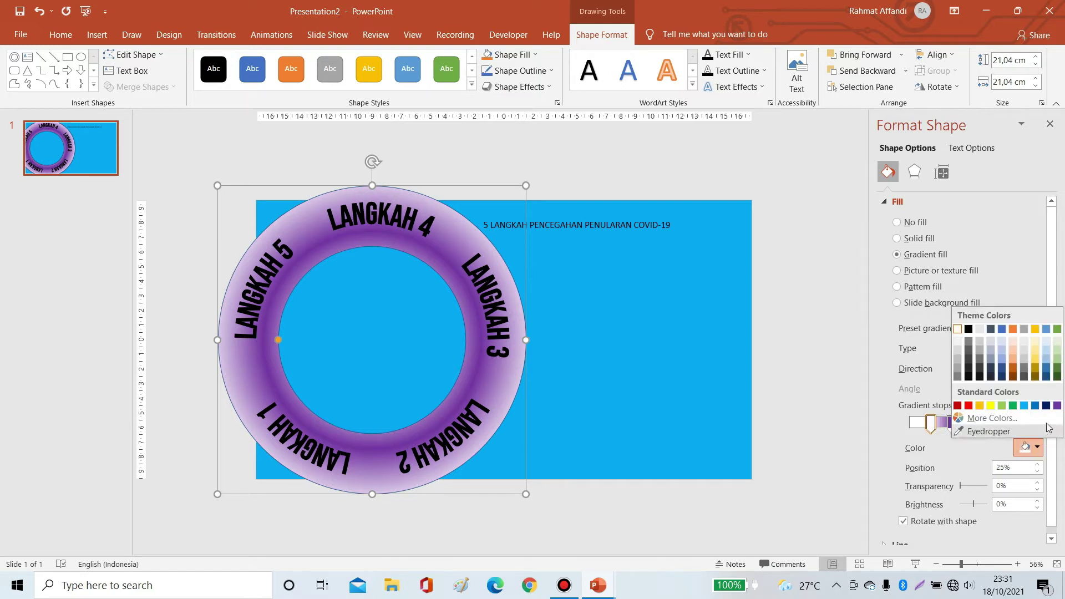
left_click(1058, 406)
left_click(977, 424)
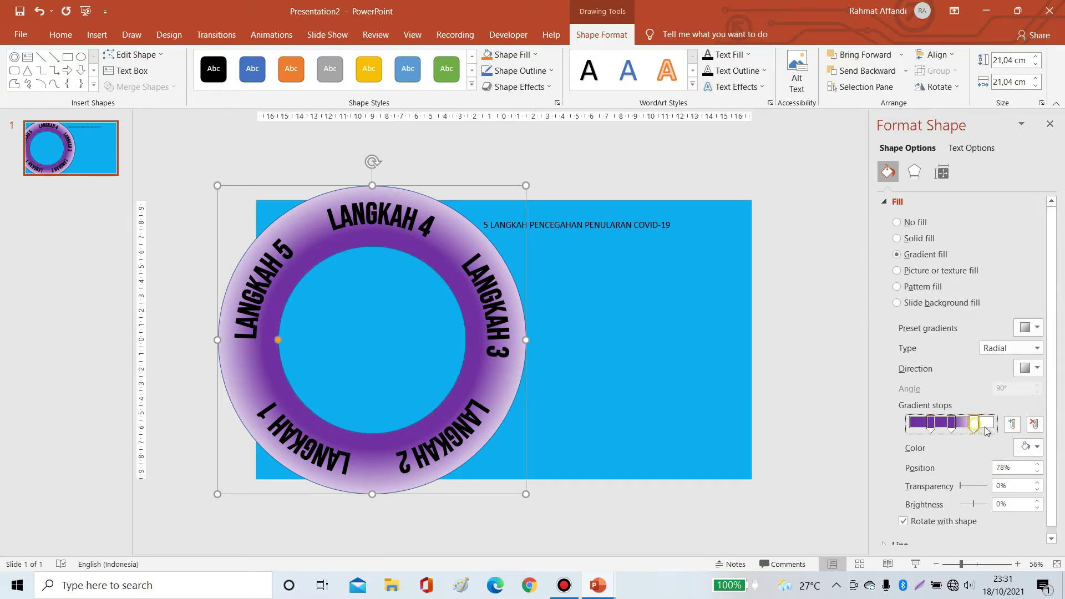
left_click(1036, 448)
left_click(1058, 406)
left_click(952, 424)
left_click(1039, 451)
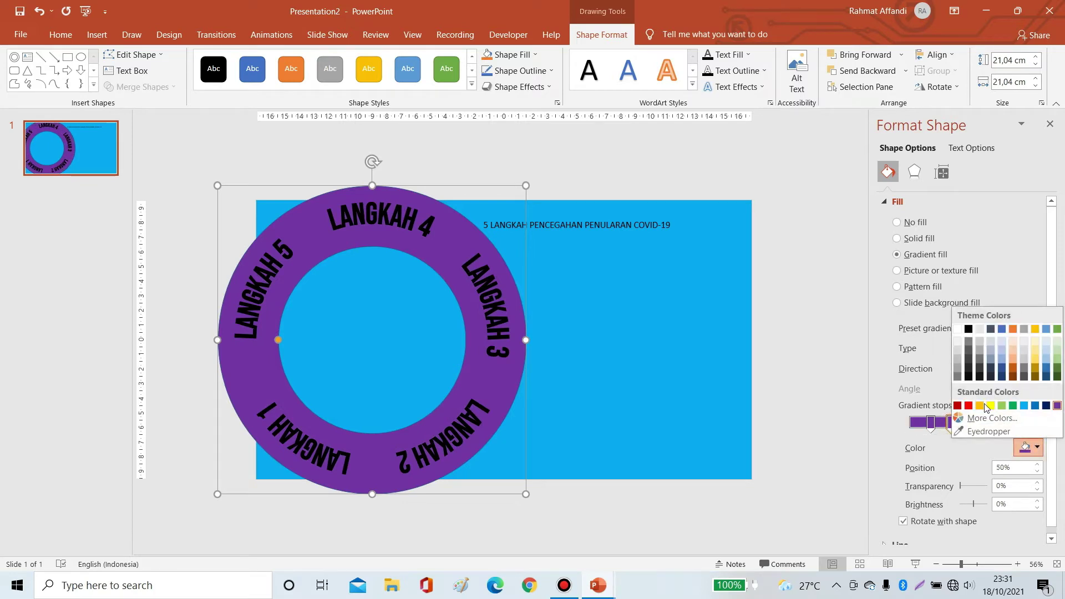
left_click(955, 330)
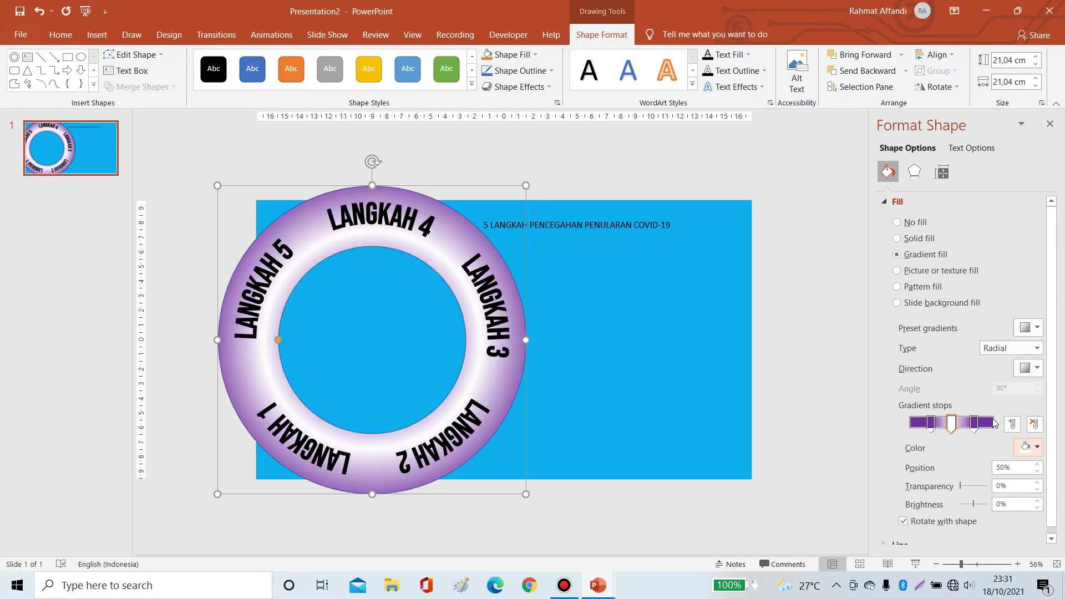
left_click(973, 424)
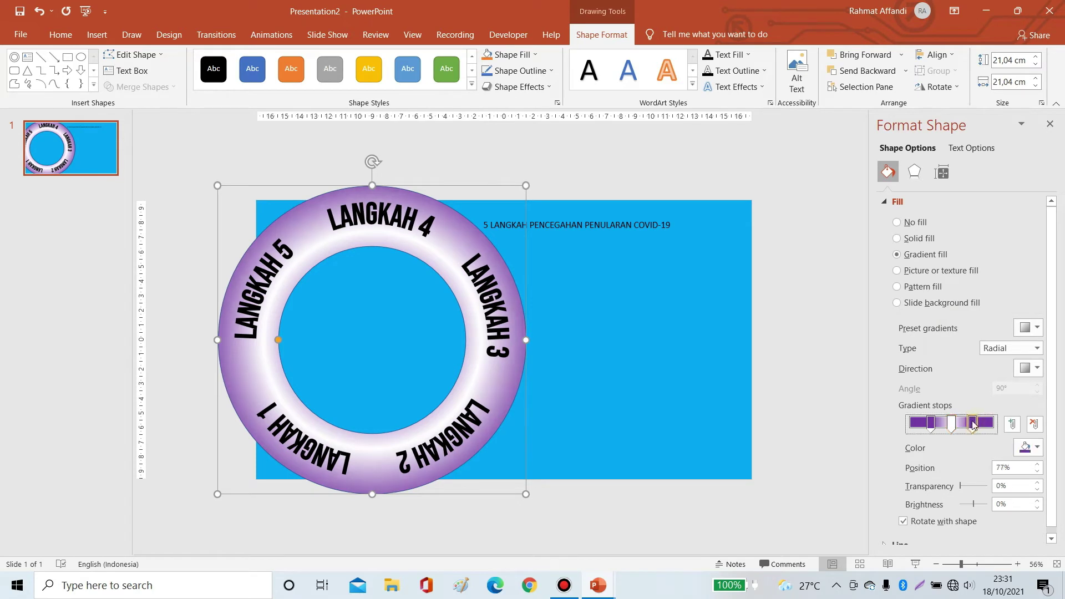
left_click_drag(931, 424, 959, 425)
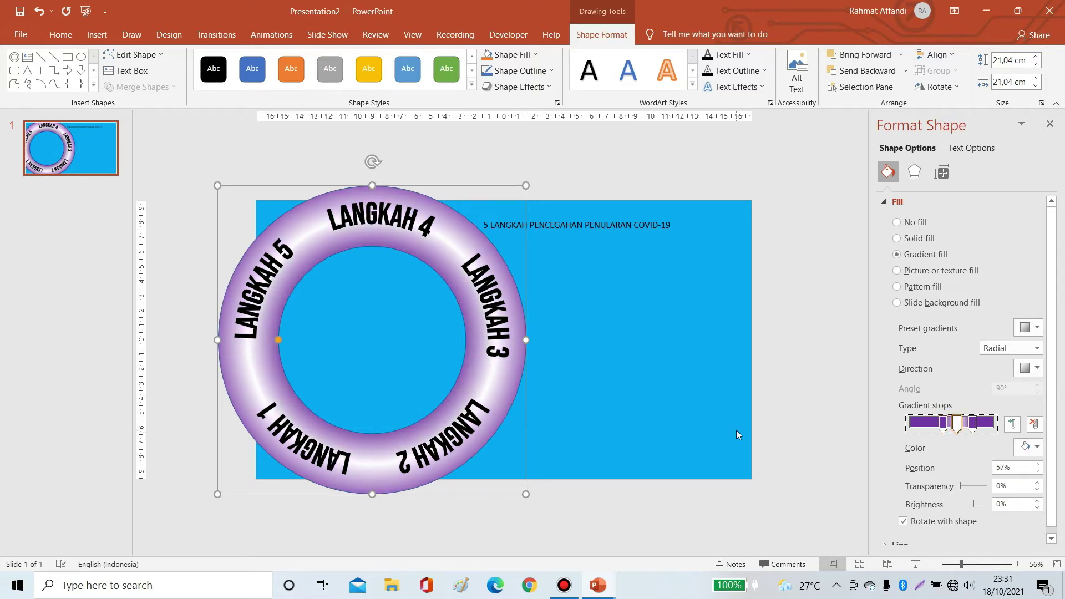
- Remove the outline from the gradient ring
left_click(811, 409)
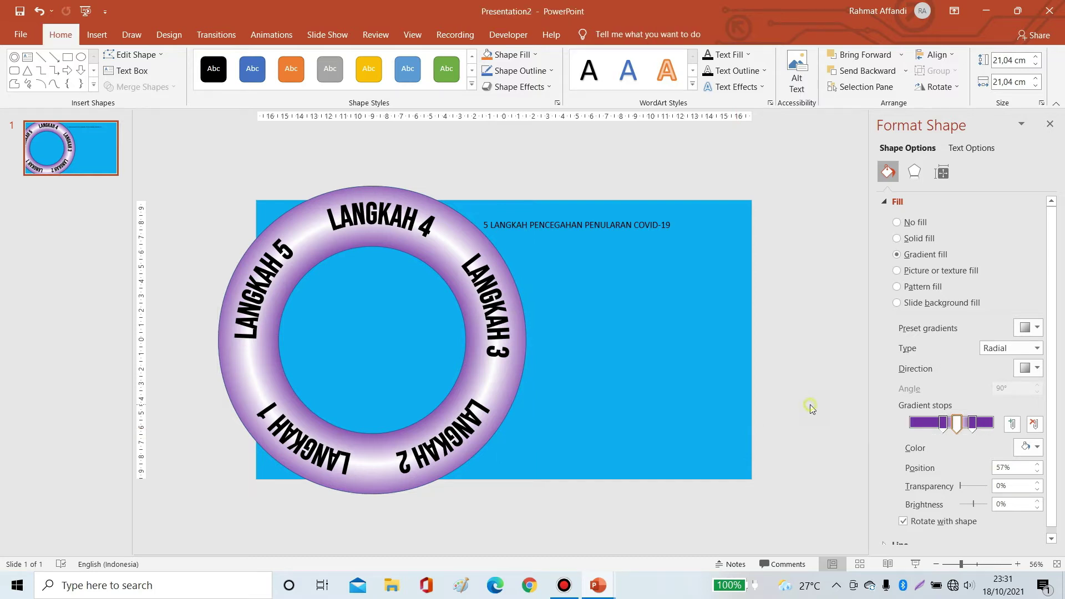
double_click(524, 382)
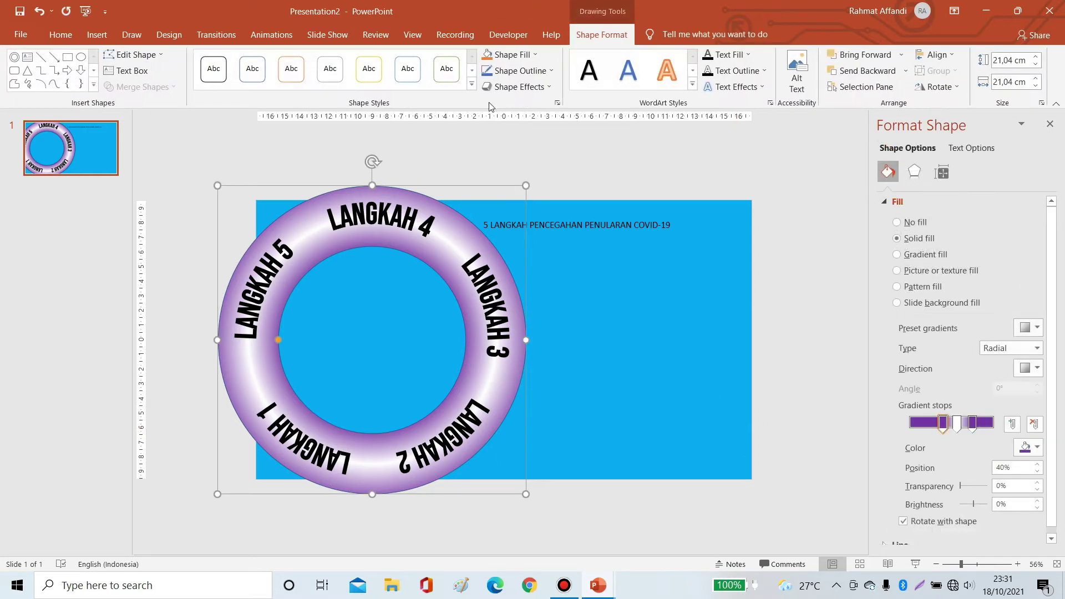
left_click(519, 72)
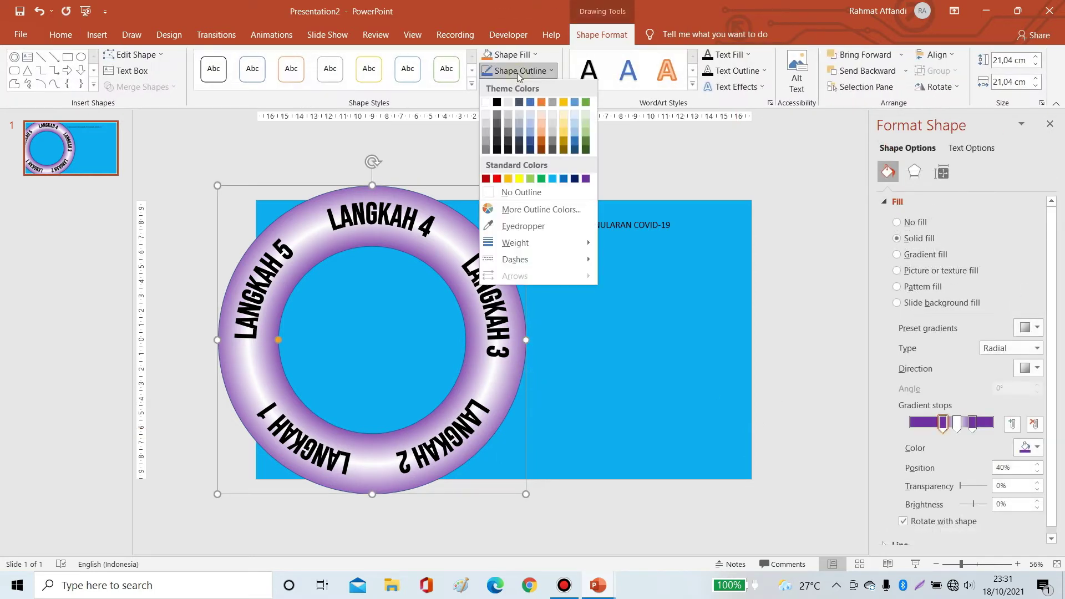
left_click(511, 192)
- Group the ring with its LANGKAH labels and move the group left onto the panel edge
left_click(472, 261)
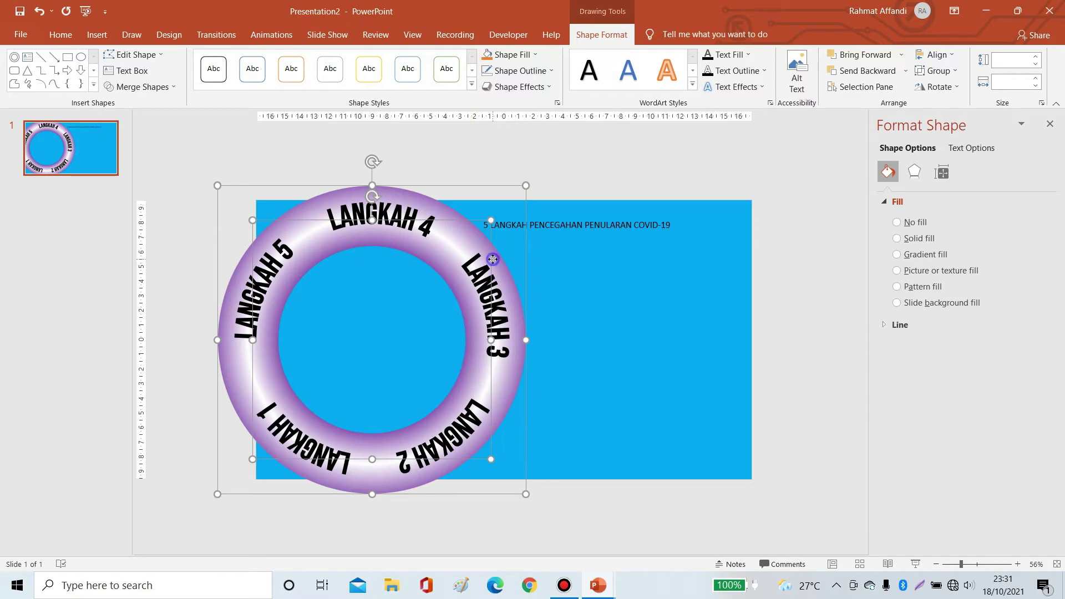
right_click(493, 260)
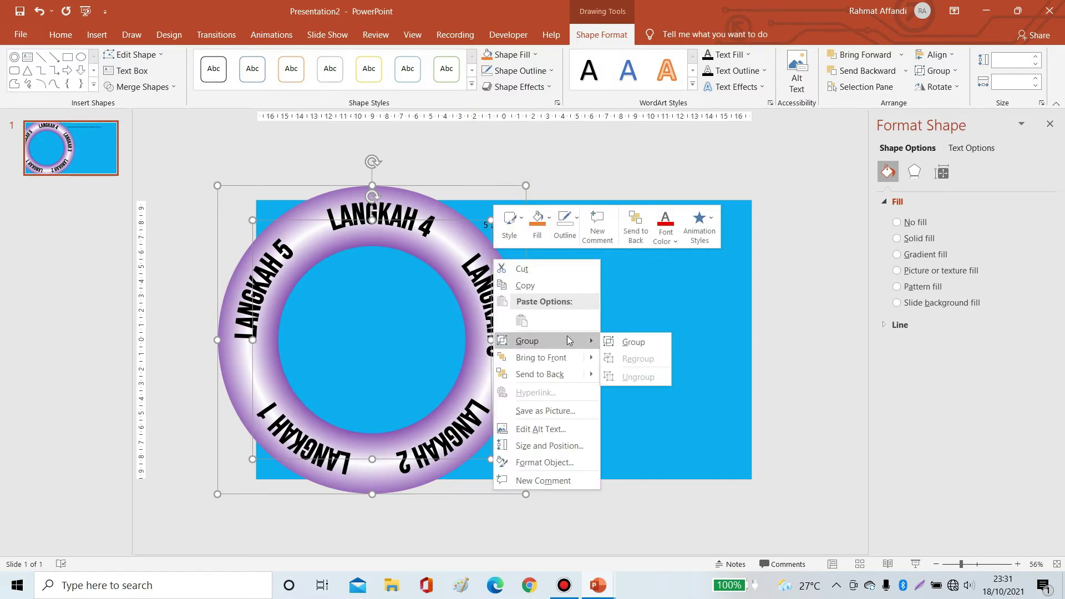
left_click(638, 342)
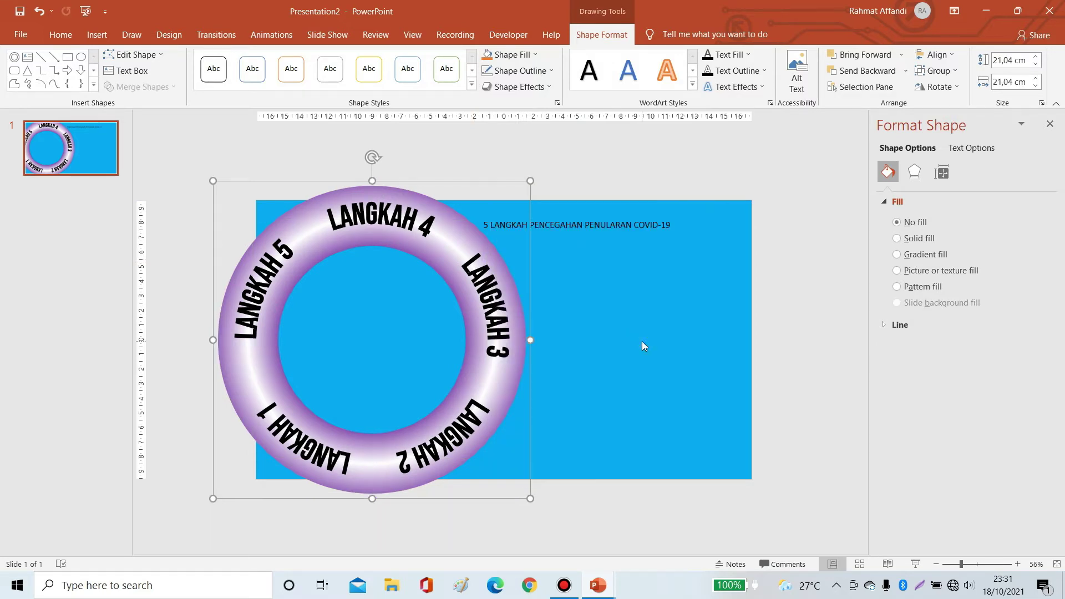
mouse_move(524, 358)
left_mouse_down()
mouse_move(404, 354)
mouse_move(408, 345)
mouse_move(409, 361)
left_mouse_up()
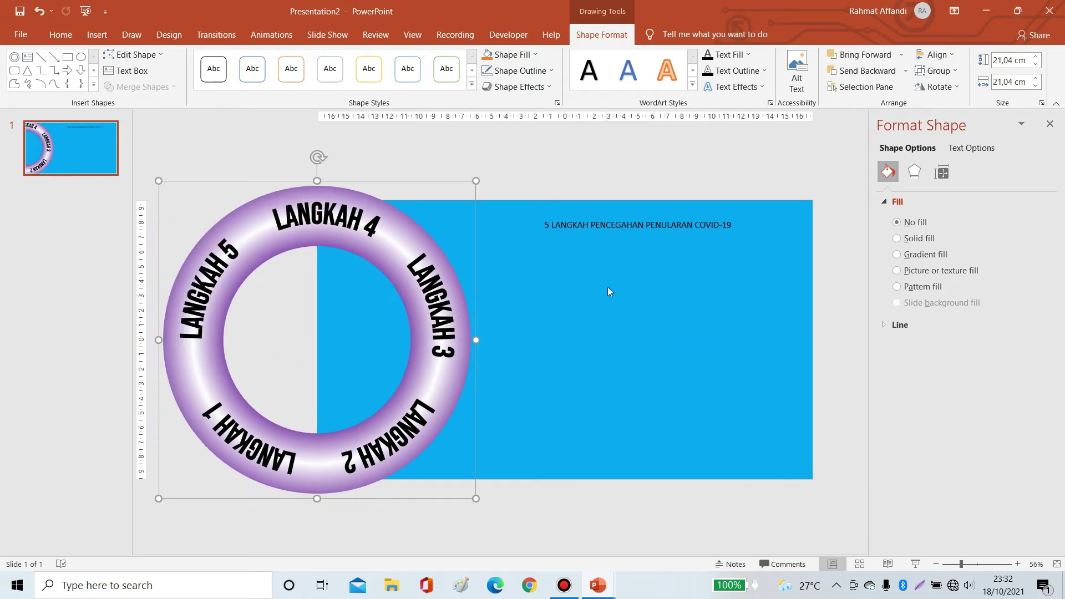
- Draw a wide gold rectangle with no outline across the blue panel, below the title
left_click(97, 34)
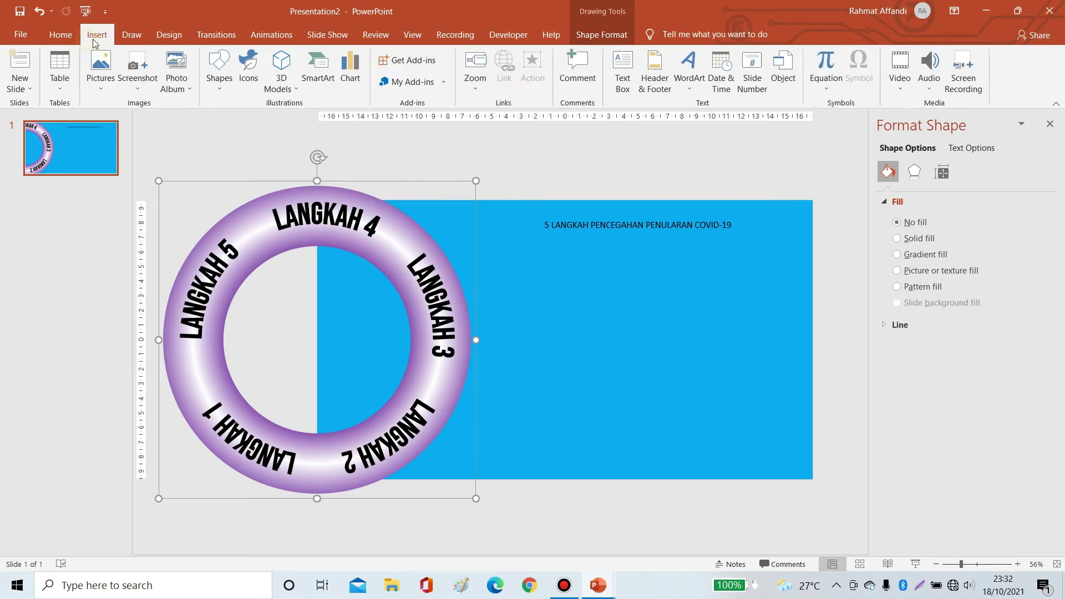
left_click(224, 93)
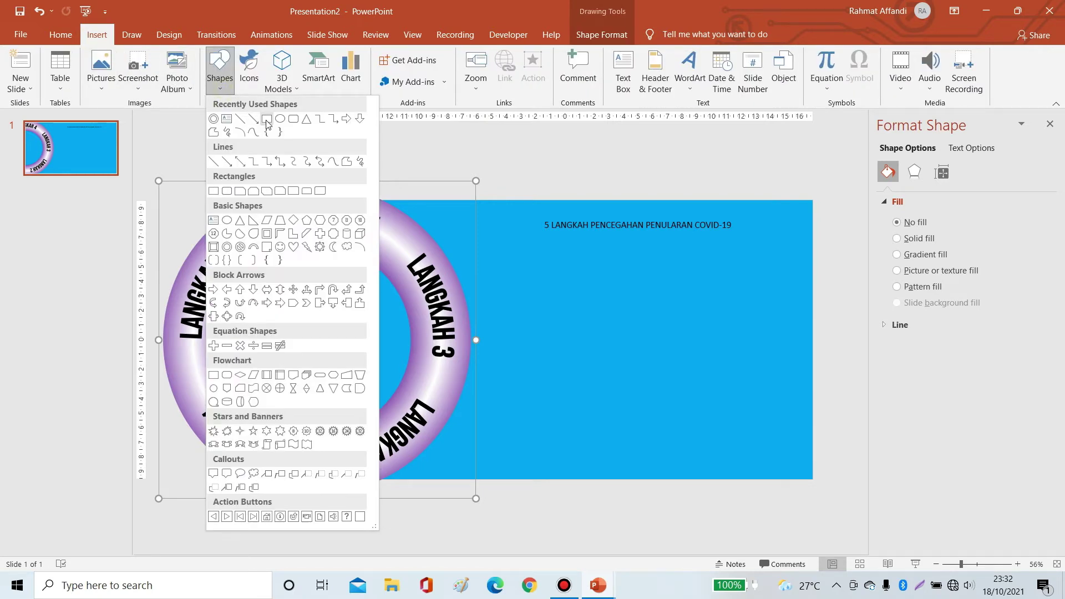
left_click(266, 120)
left_click_drag(420, 218, 814, 265)
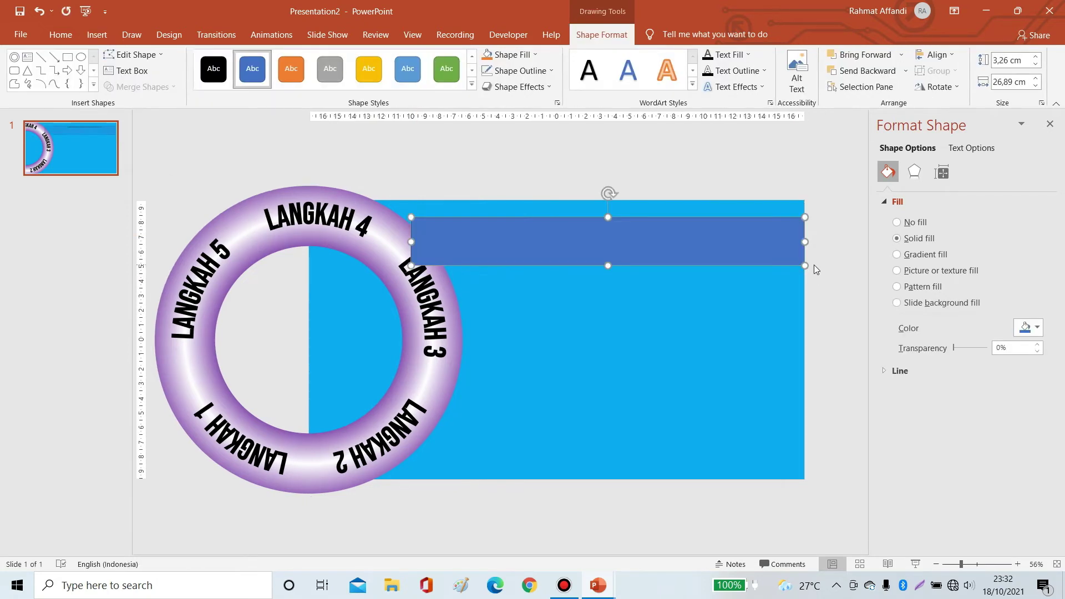
left_click(520, 71)
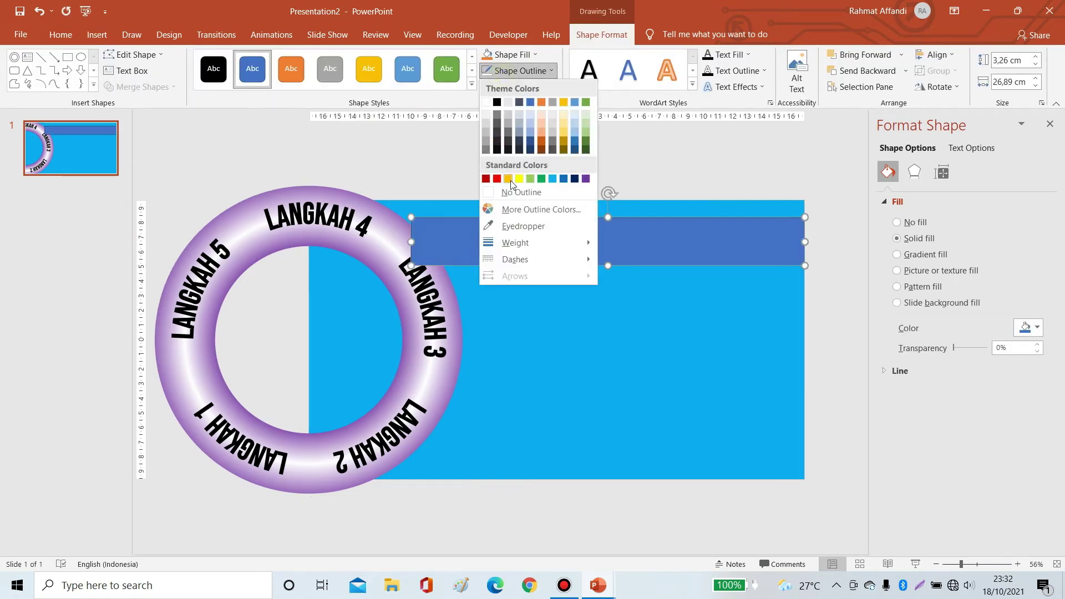
left_click(514, 191)
left_click(511, 54)
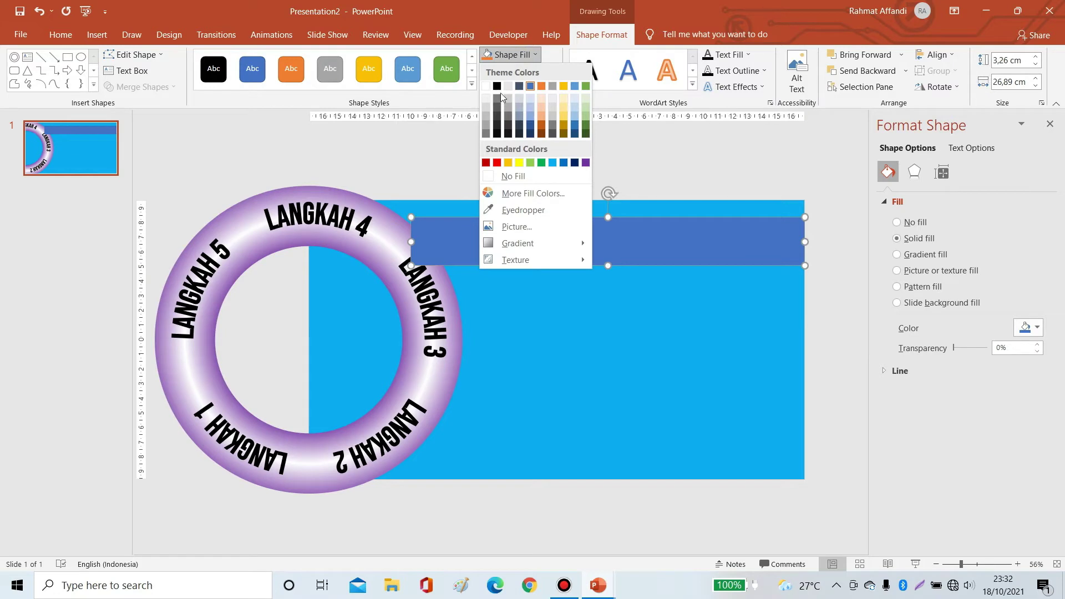
left_click(510, 163)
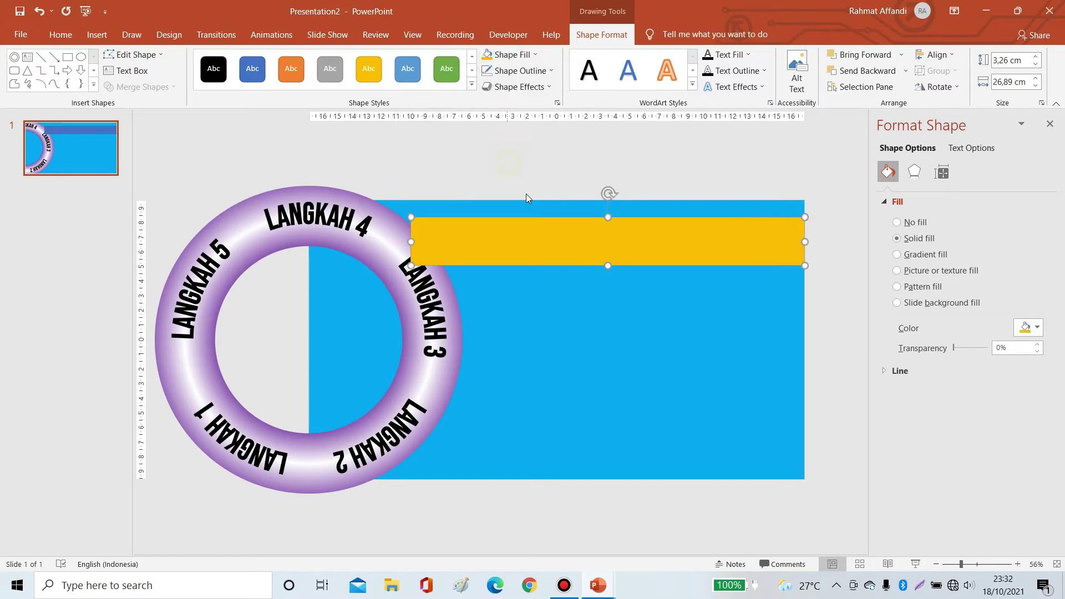
left_click_drag(544, 226, 554, 248)
left_click(558, 227)
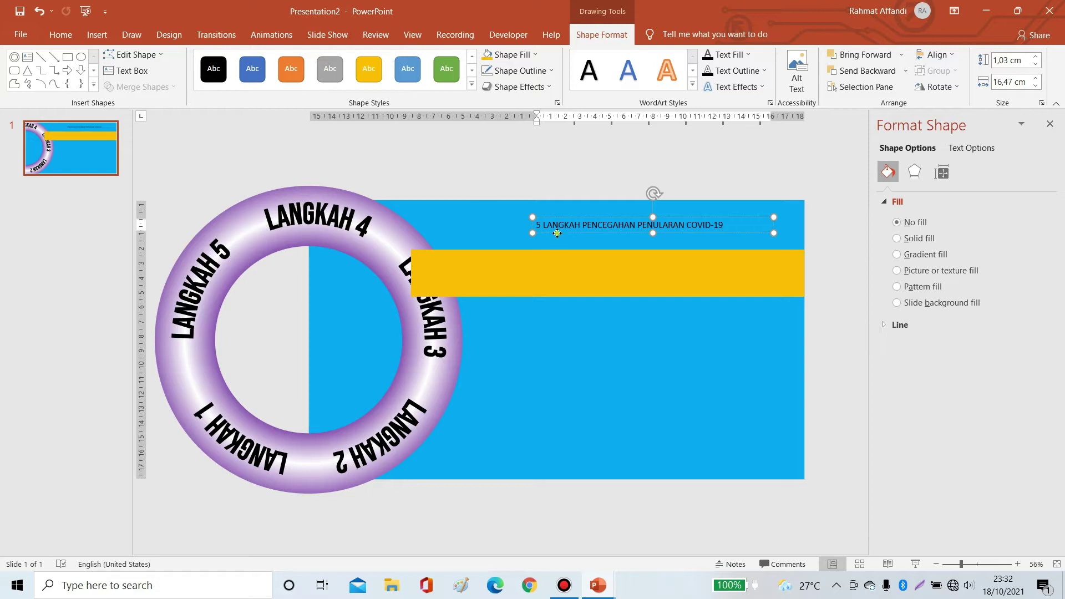
left_click(557, 233)
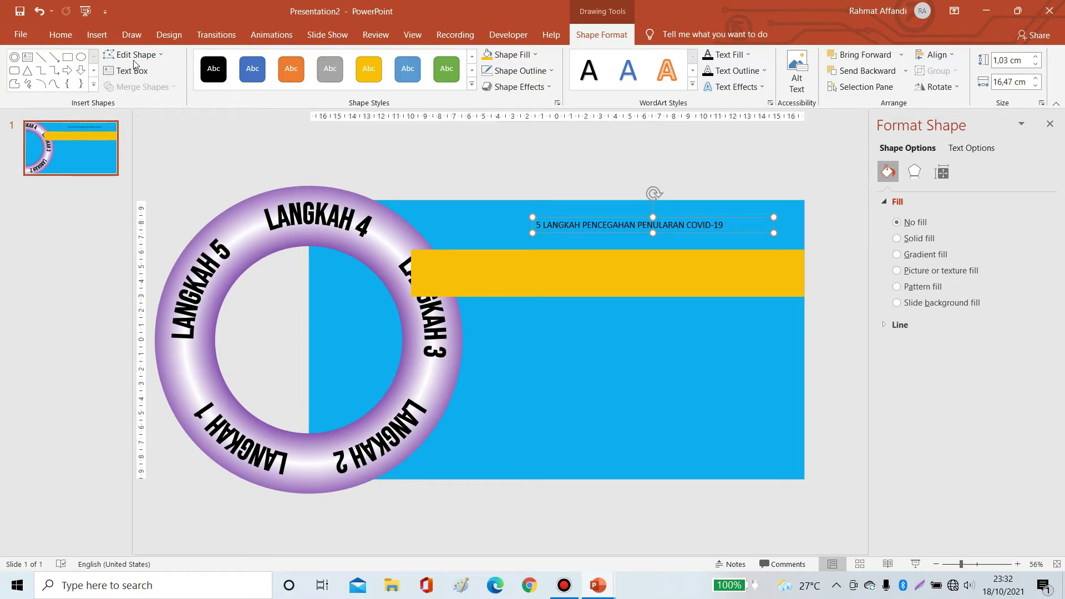
left_click(60, 34)
- Set the title to Bebas Neue 36 pt, widen its box, and bring it in front of the gold bar
left_click(365, 60)
left_click(364, 60)
left_click(364, 60)
left_click(364, 60)
left_click(364, 59)
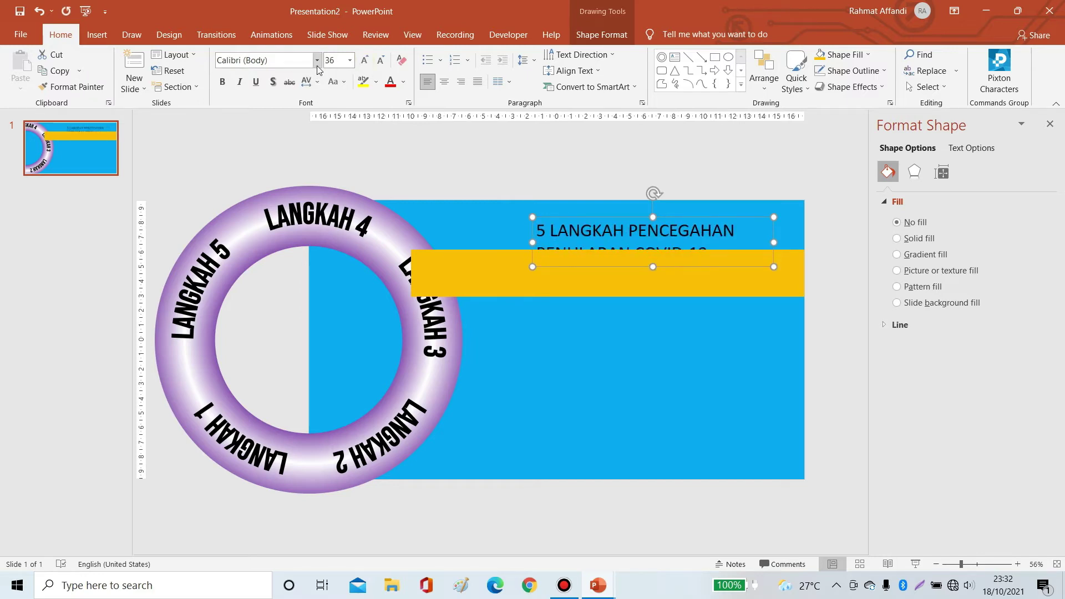
left_click(317, 60)
left_click(256, 140)
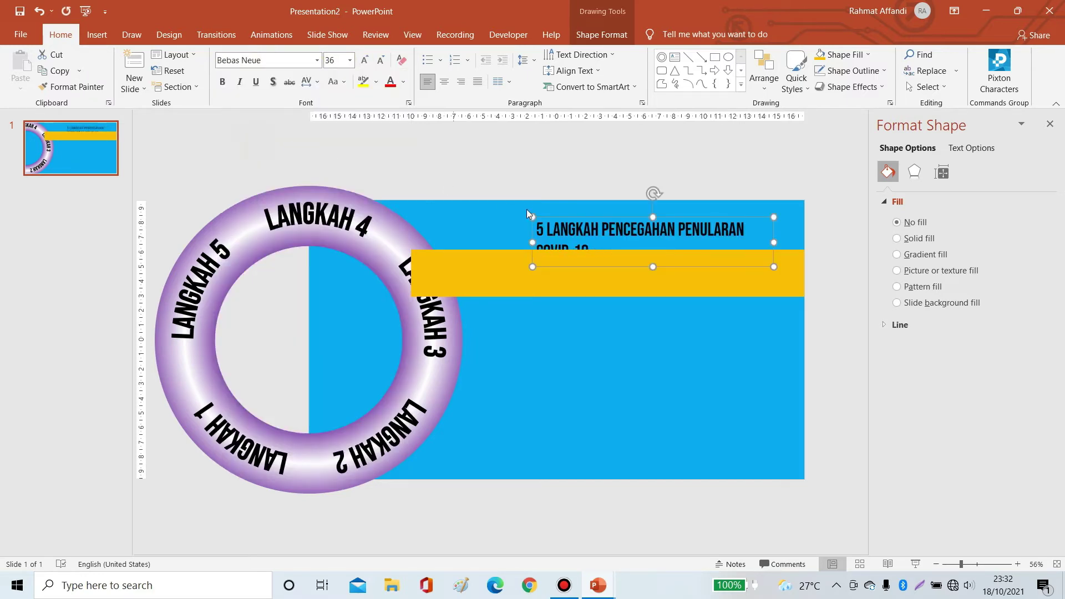
left_click_drag(529, 243, 487, 243)
left_click_drag(549, 226, 560, 242)
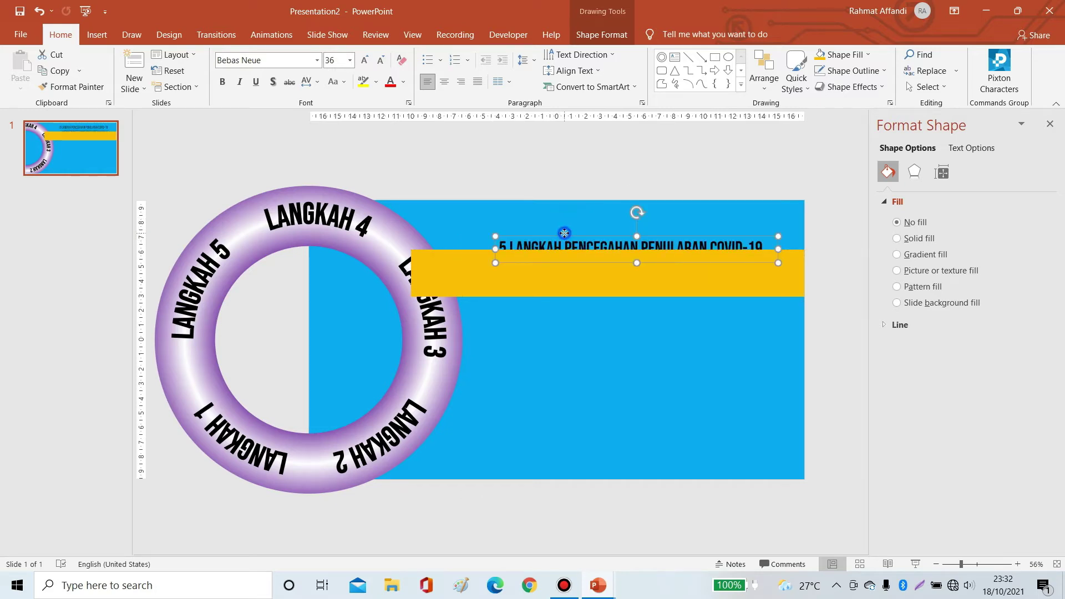
right_click(570, 243)
left_click(615, 366)
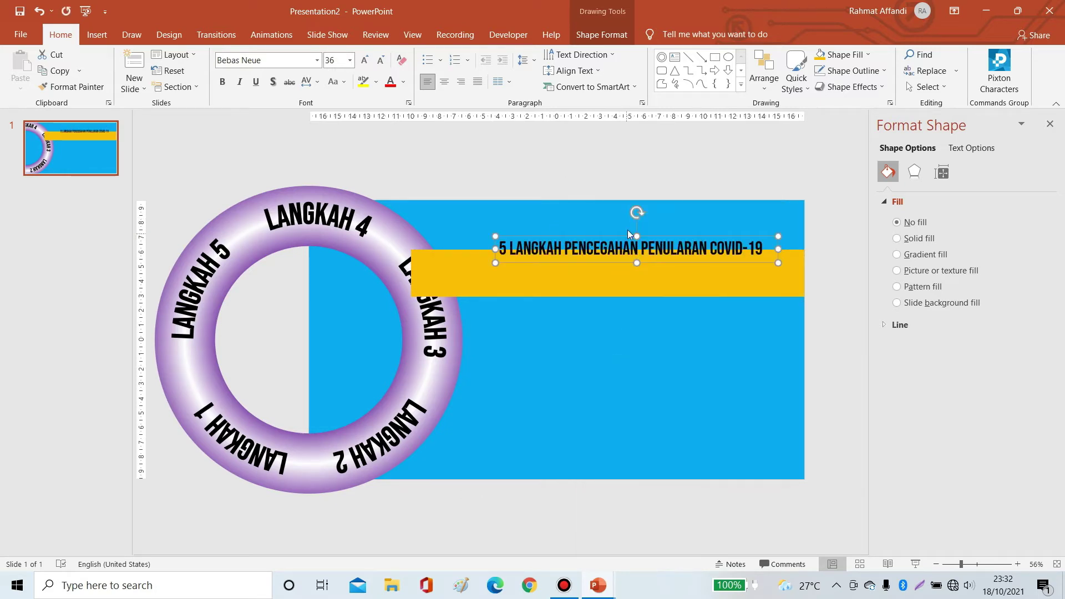
left_click_drag(627, 231, 624, 254)
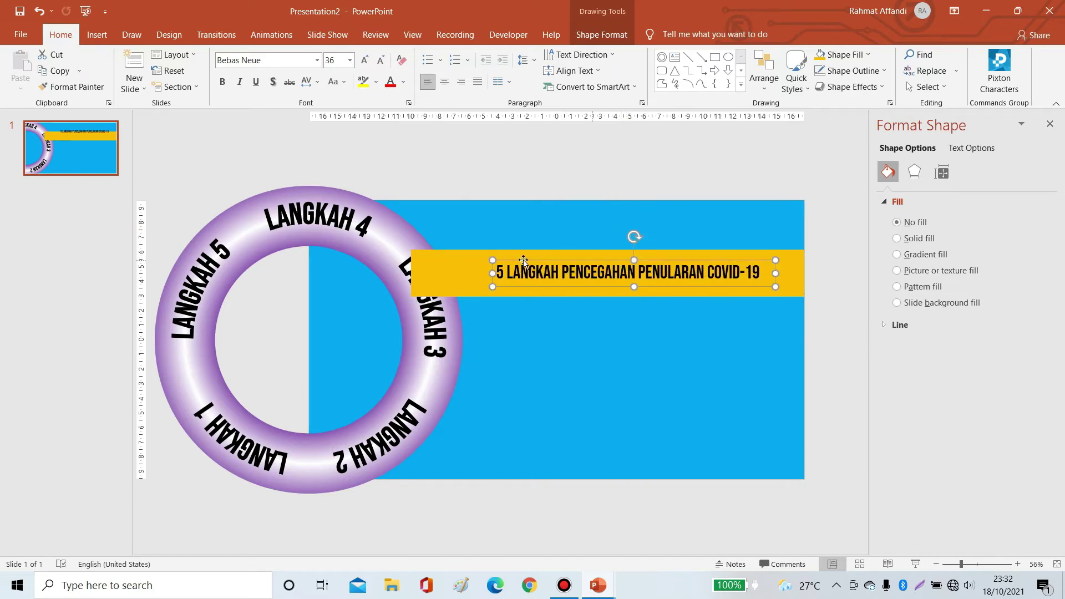
- Send the gold bar behind the ring and enlarge the title to 40 pt on one line
left_click(483, 254)
left_click_drag(483, 254, 484, 241)
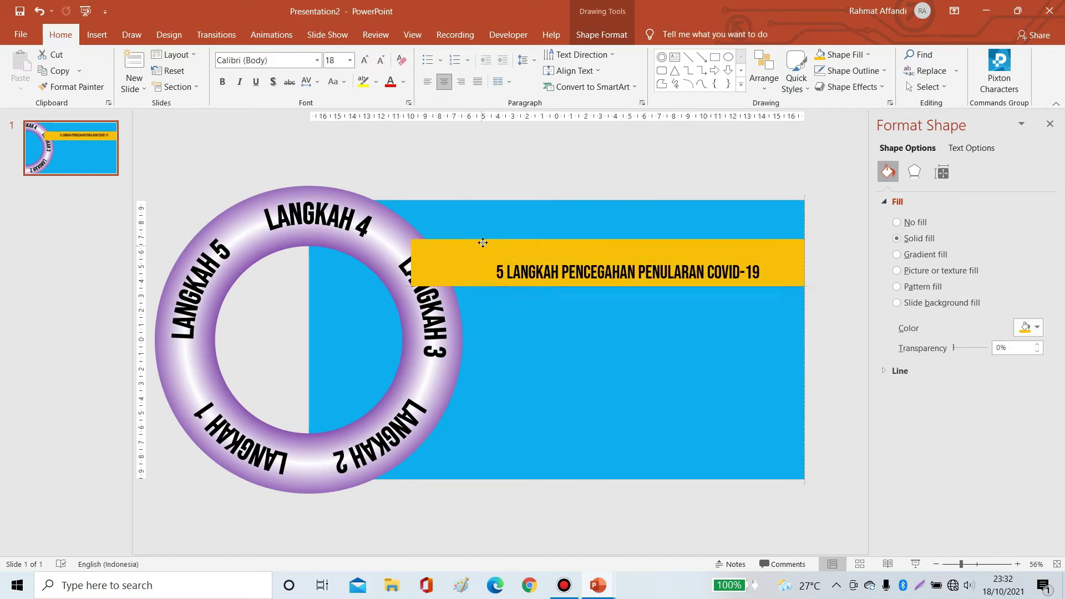
right_click(455, 260)
left_click(510, 399)
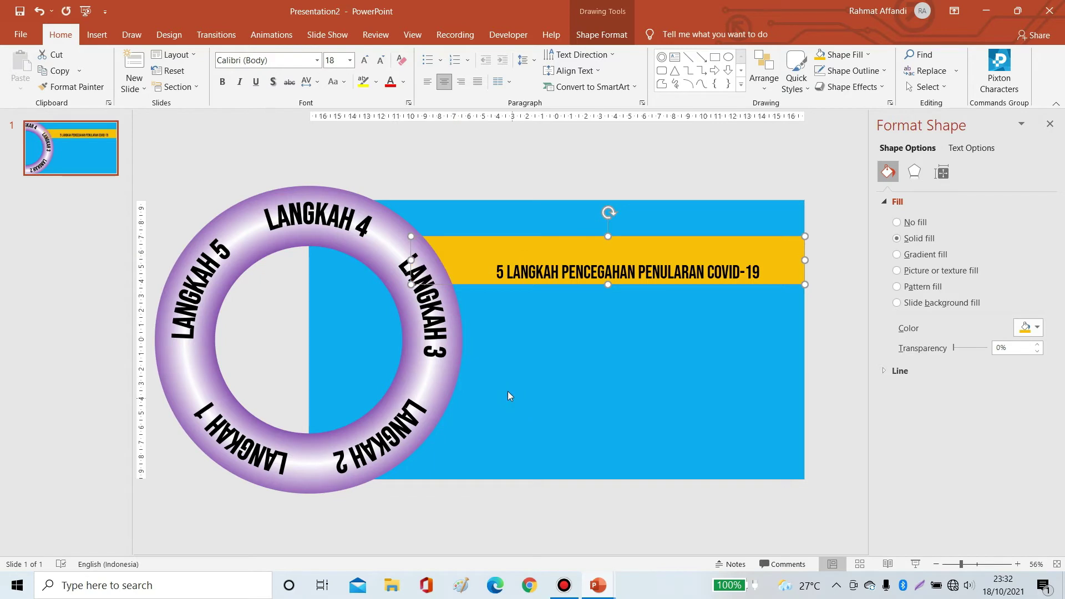
left_click_drag(670, 263, 671, 250)
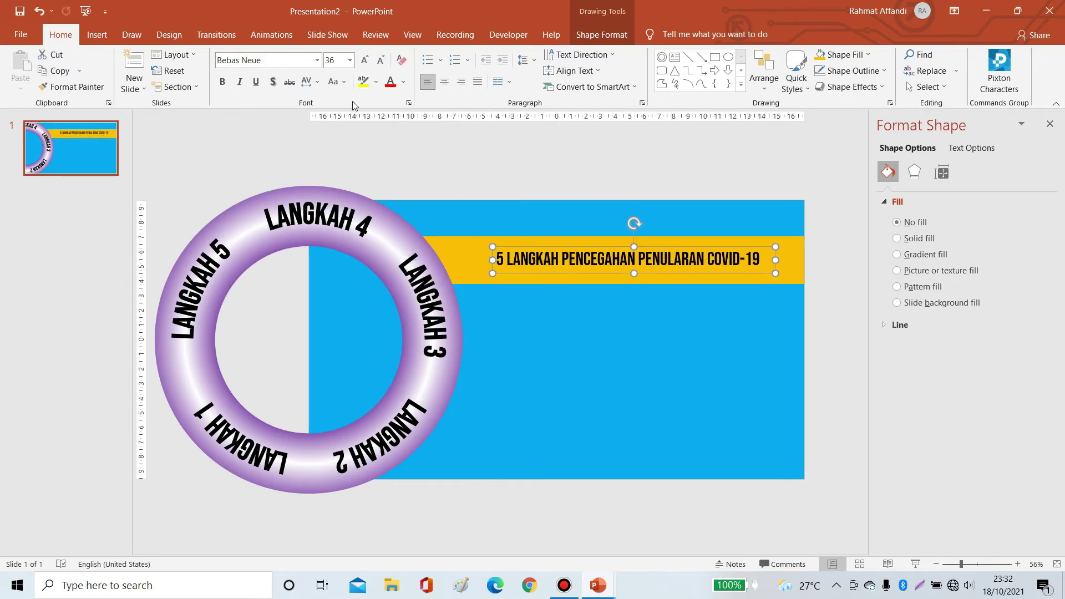
left_click(365, 60)
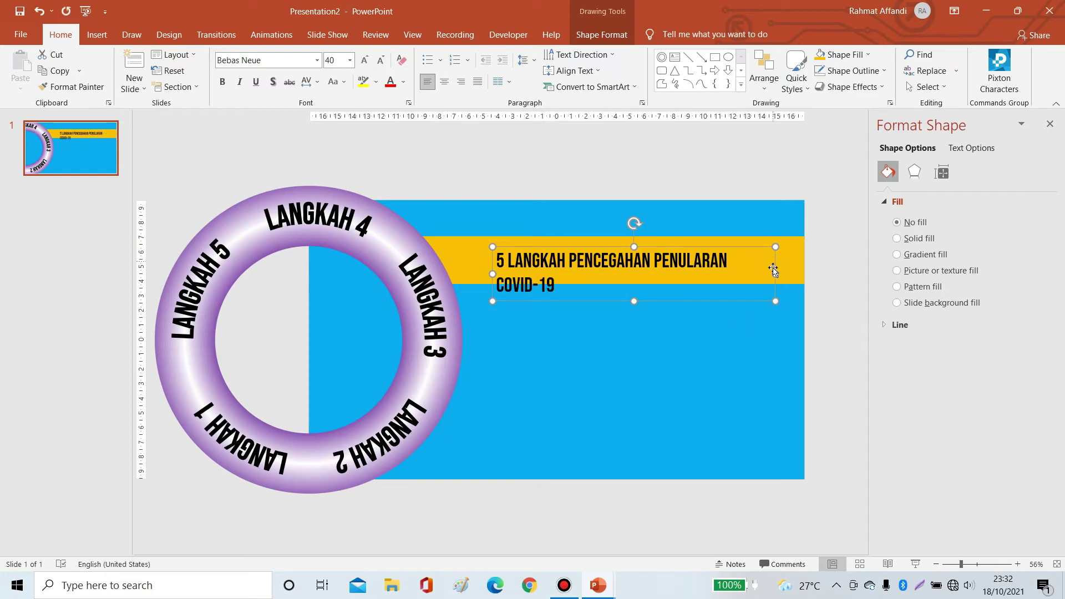
left_click_drag(774, 270, 795, 270)
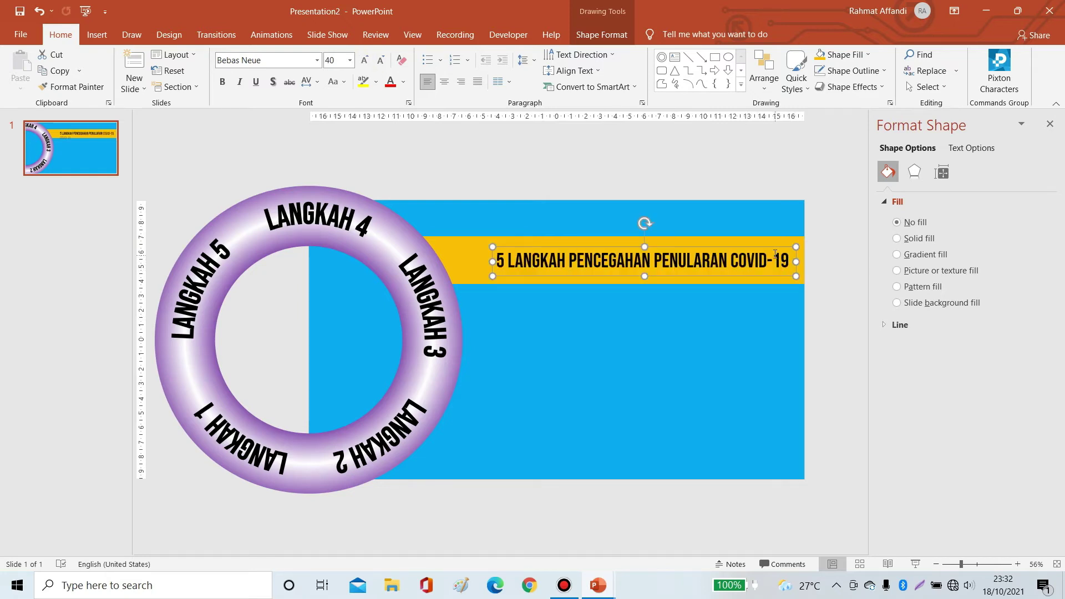
left_click_drag(767, 247, 757, 244)
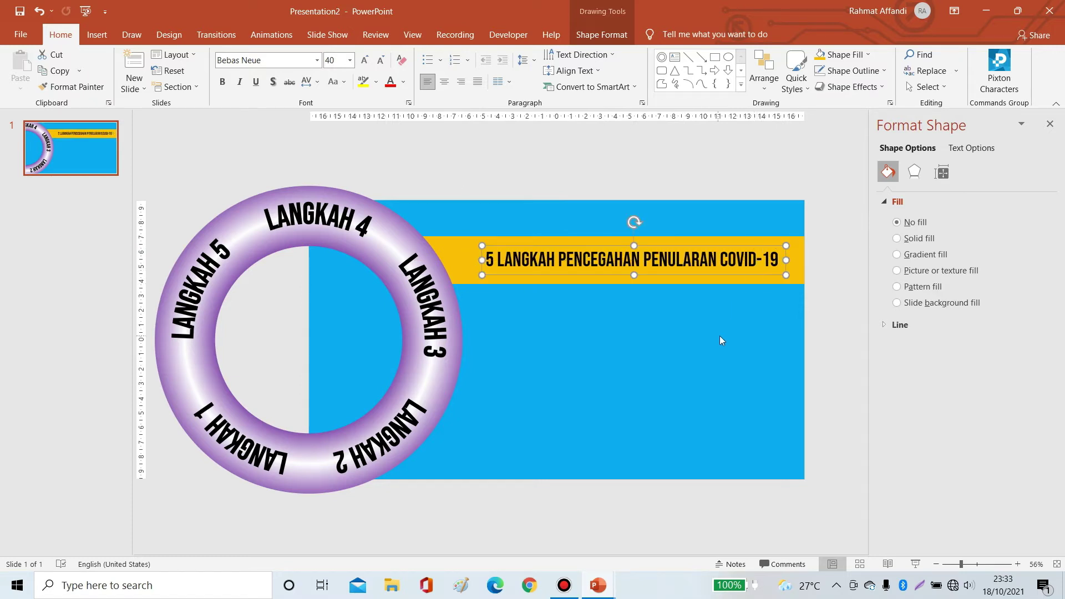
left_click(820, 323)
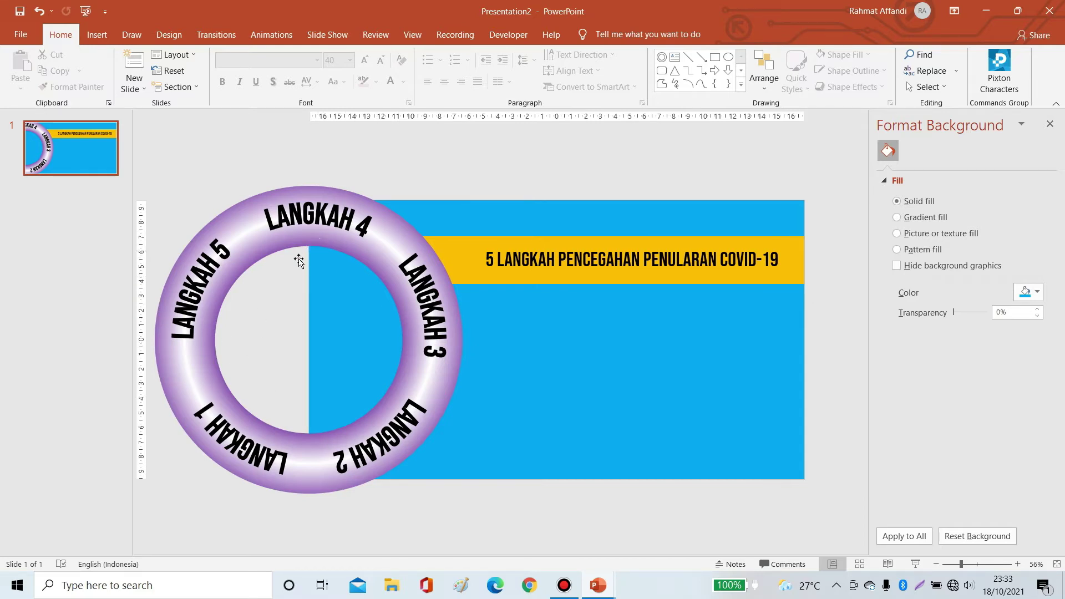
- Draw an oval circle over the centre of the LANGKAH ring
left_click(97, 35)
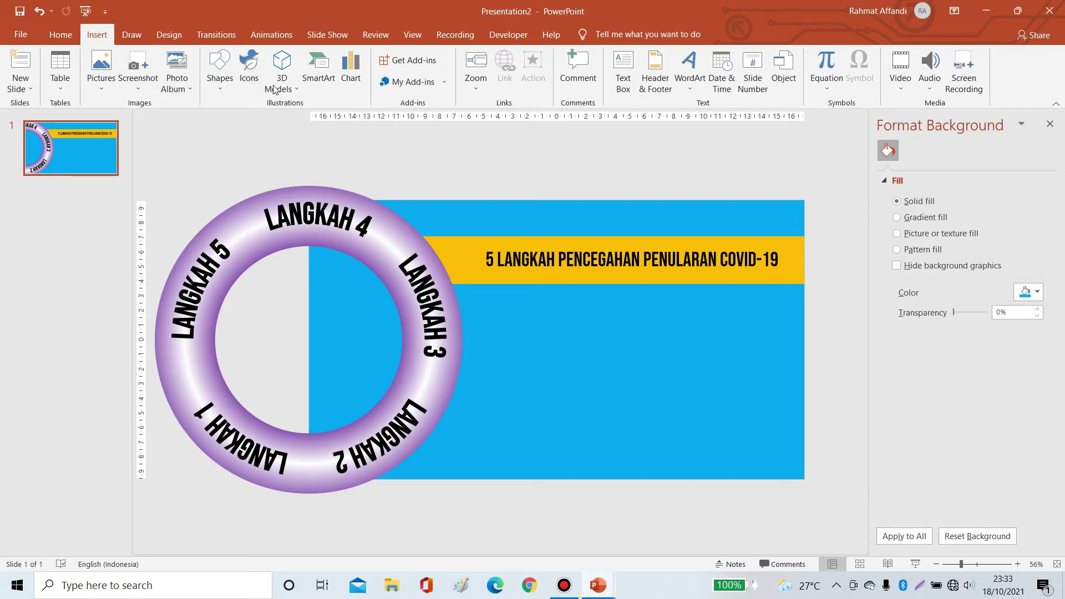
left_click(219, 75)
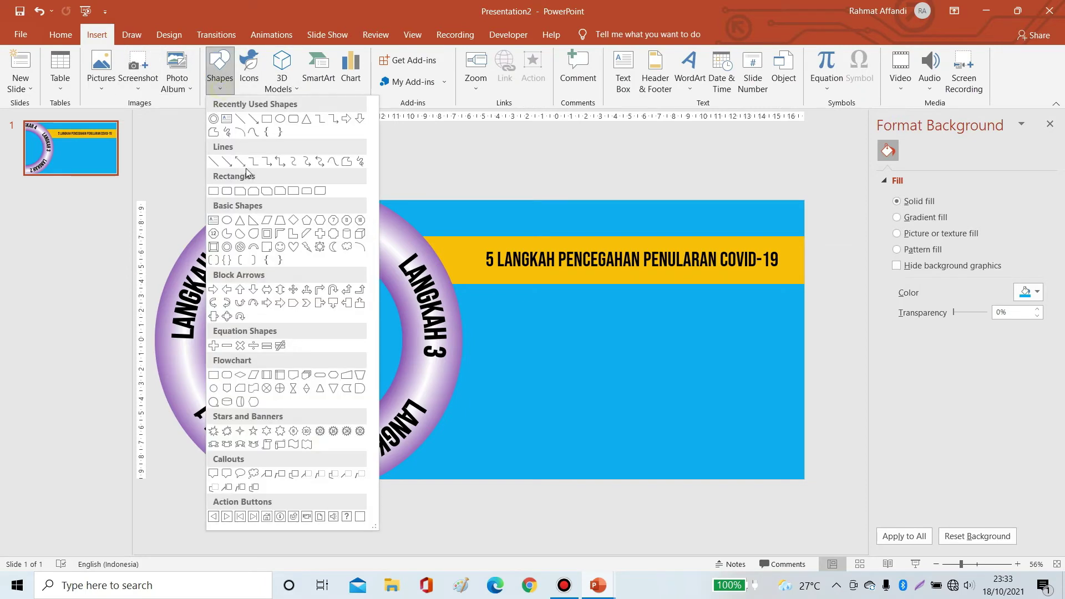
left_click(280, 120)
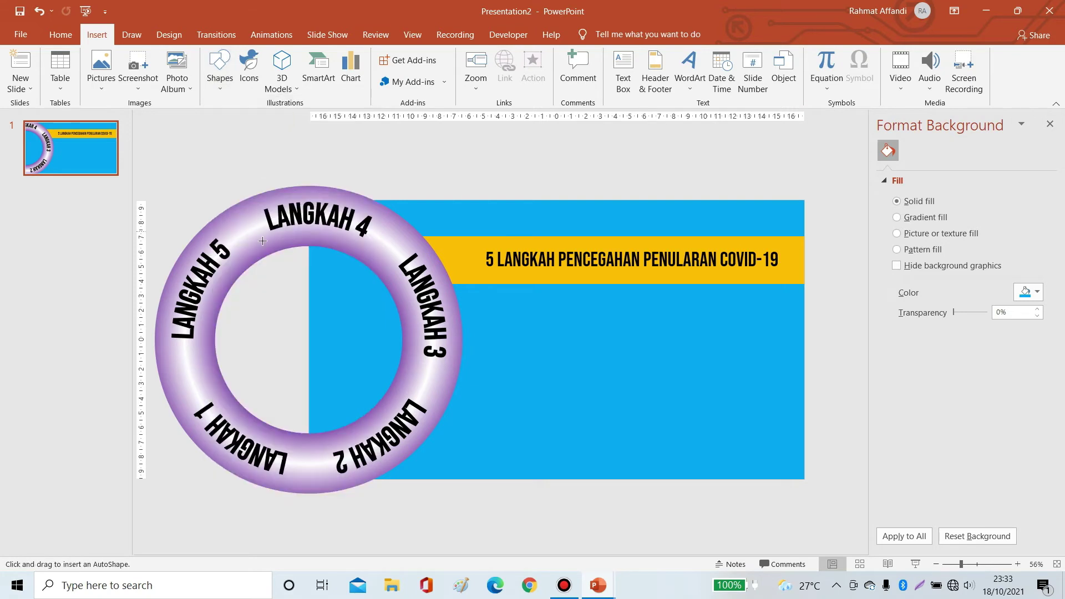
left_click_drag(253, 271, 392, 465)
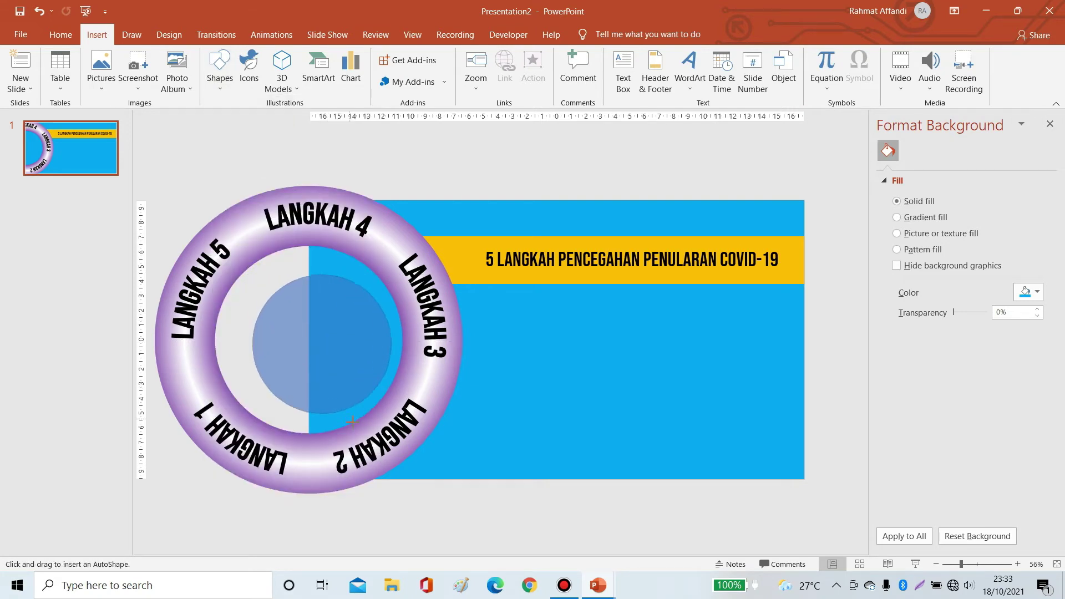
left_click_drag(399, 411, 359, 382)
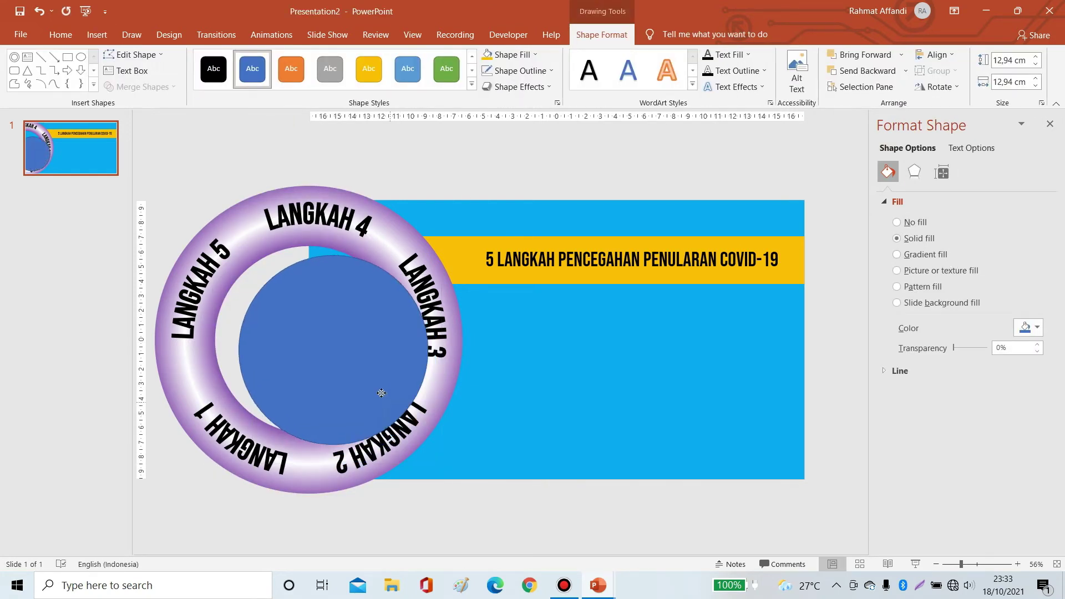
- Resize the blue circle to 11,85 cm and centre it inside the ring
left_click(392, 240)
left_click(364, 302)
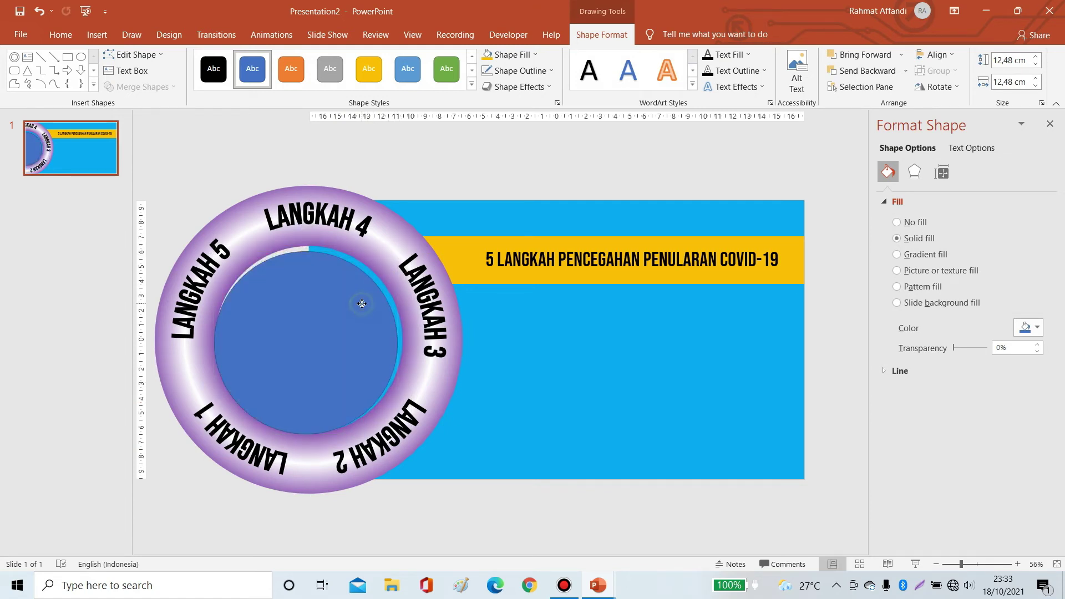
left_click_drag(398, 251, 388, 260)
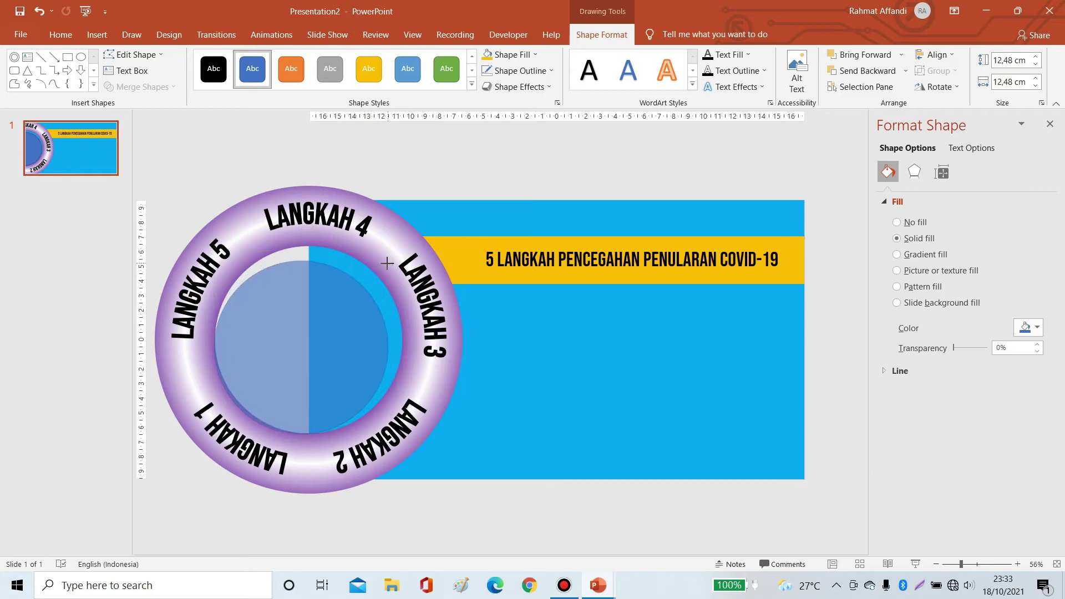
left_click_drag(348, 304, 353, 300)
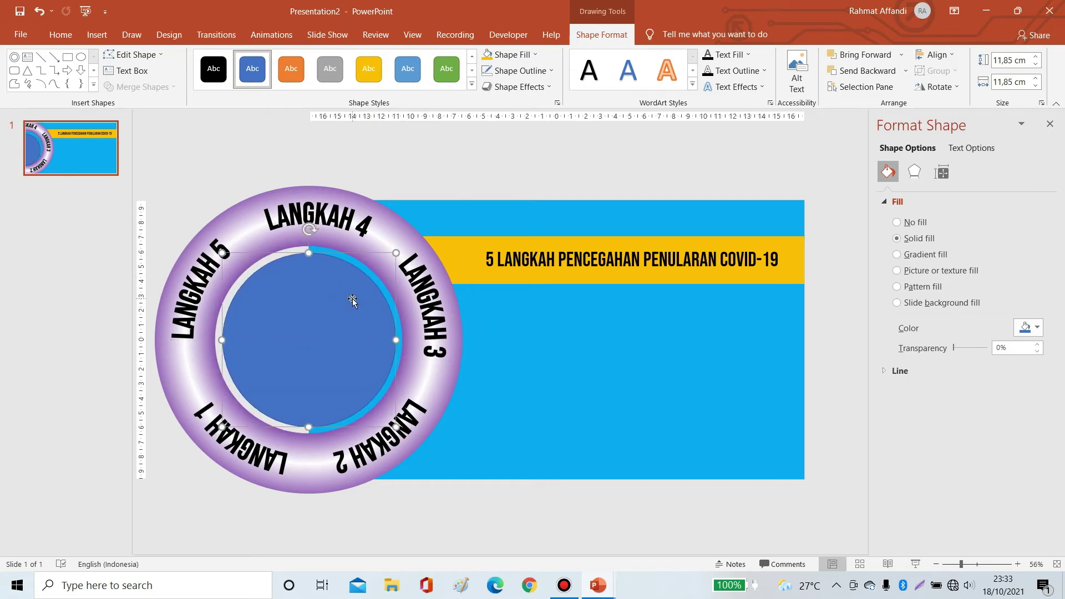
left_click(912, 271)
- Fill the inner circle with the D:\BAHAN\VIRUS picture and set its outline to No Outline
left_click(903, 345)
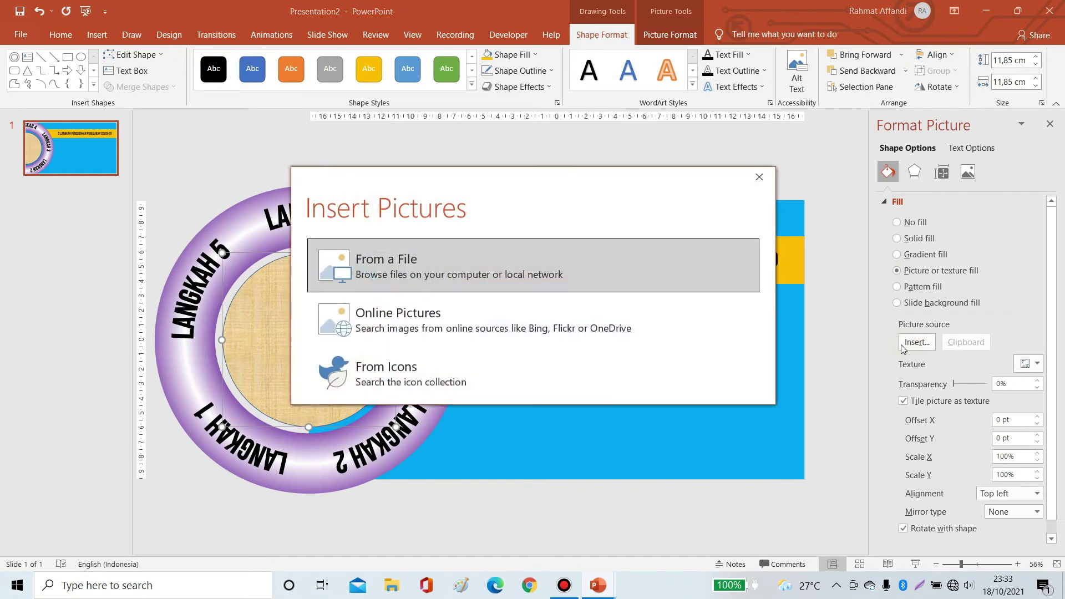
left_click(415, 261)
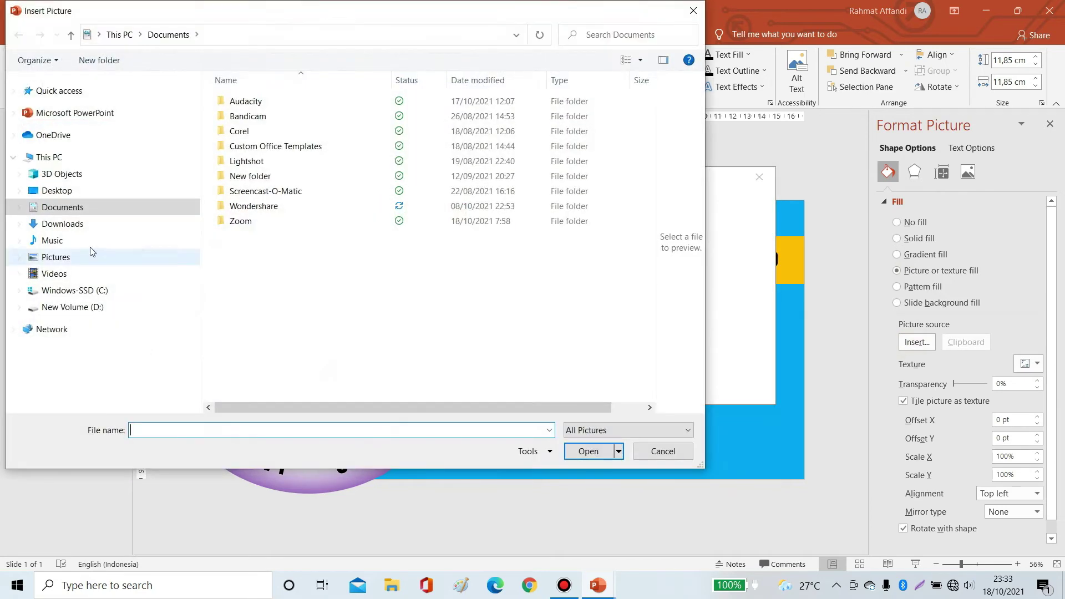
left_click(19, 307)
left_click(61, 145)
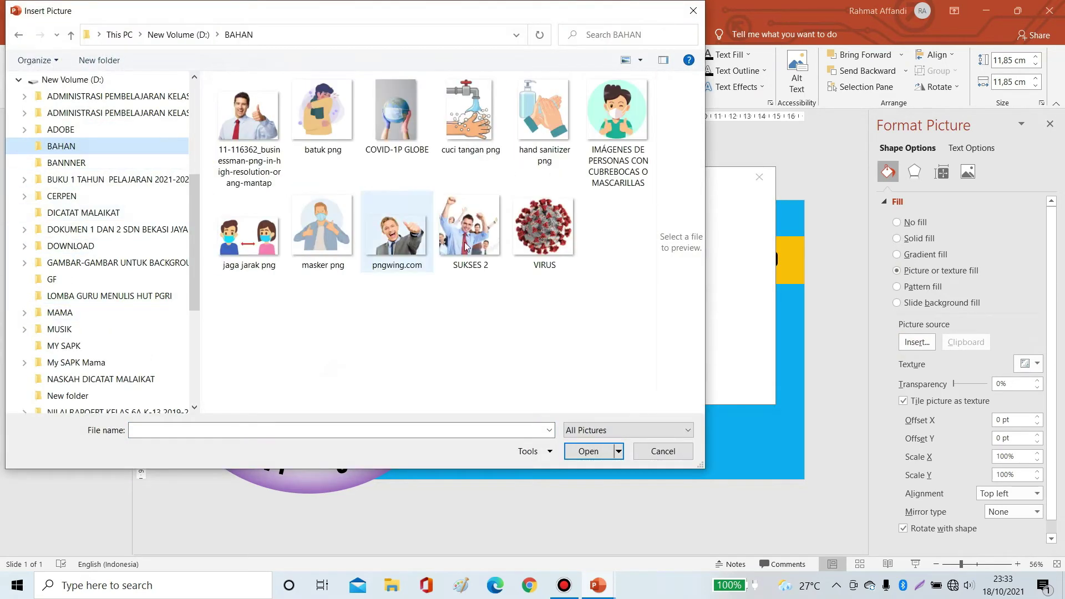
left_click(549, 240)
left_click(588, 451)
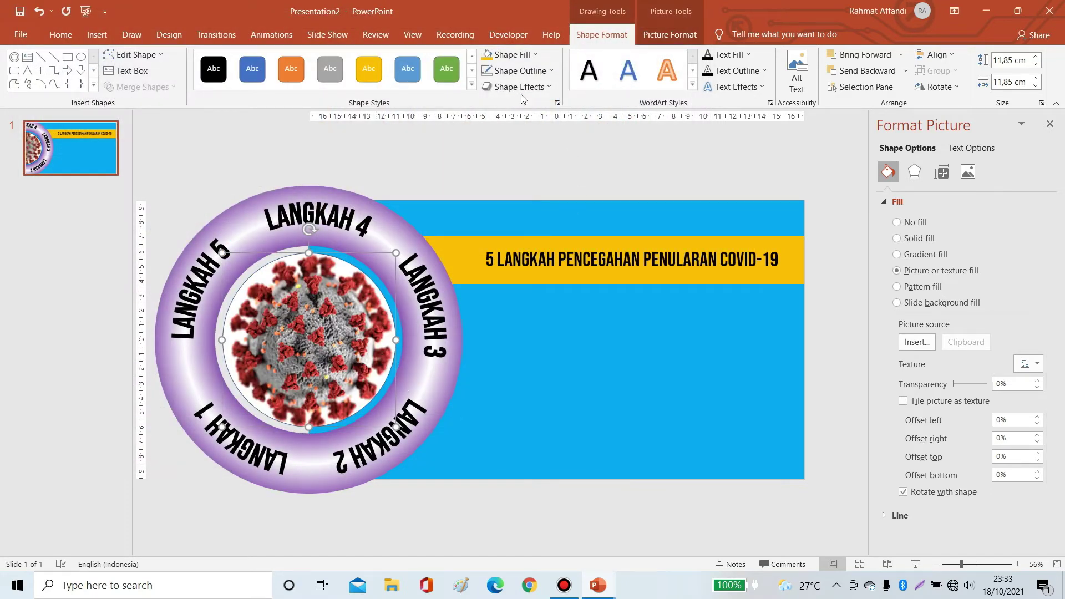
left_click(516, 71)
left_click(514, 191)
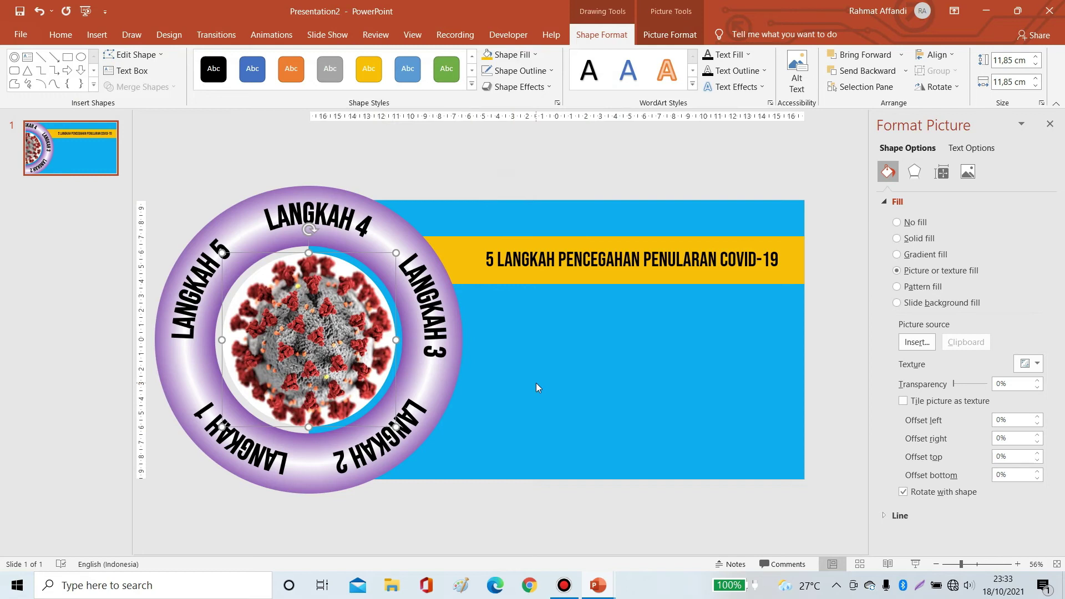
- Set the LANGKAH ring's Rotation to 239° in the Size & Properties settings
left_click(451, 372)
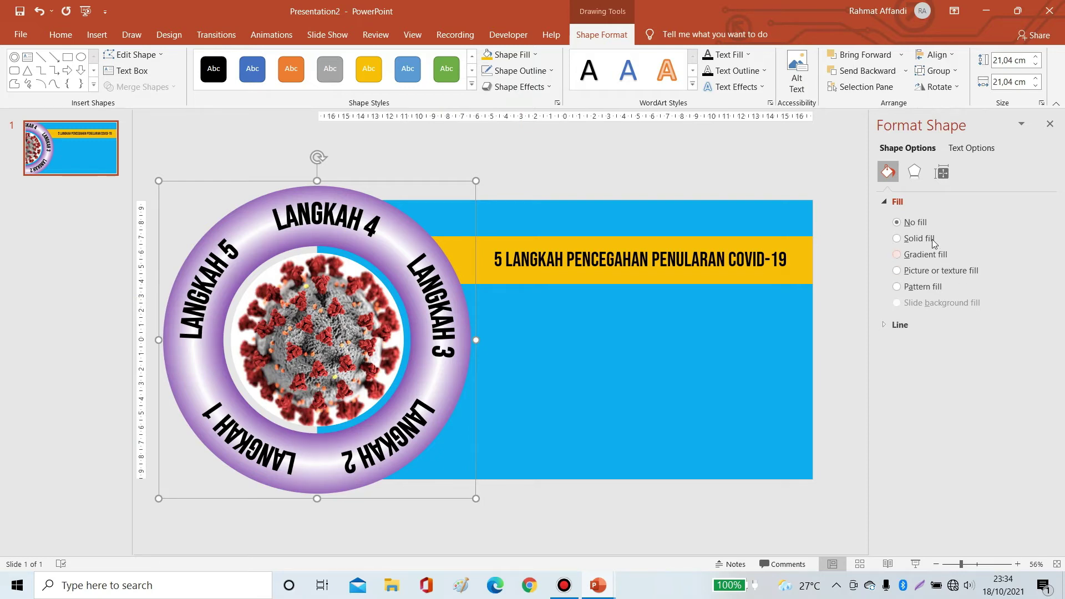
left_click(944, 171)
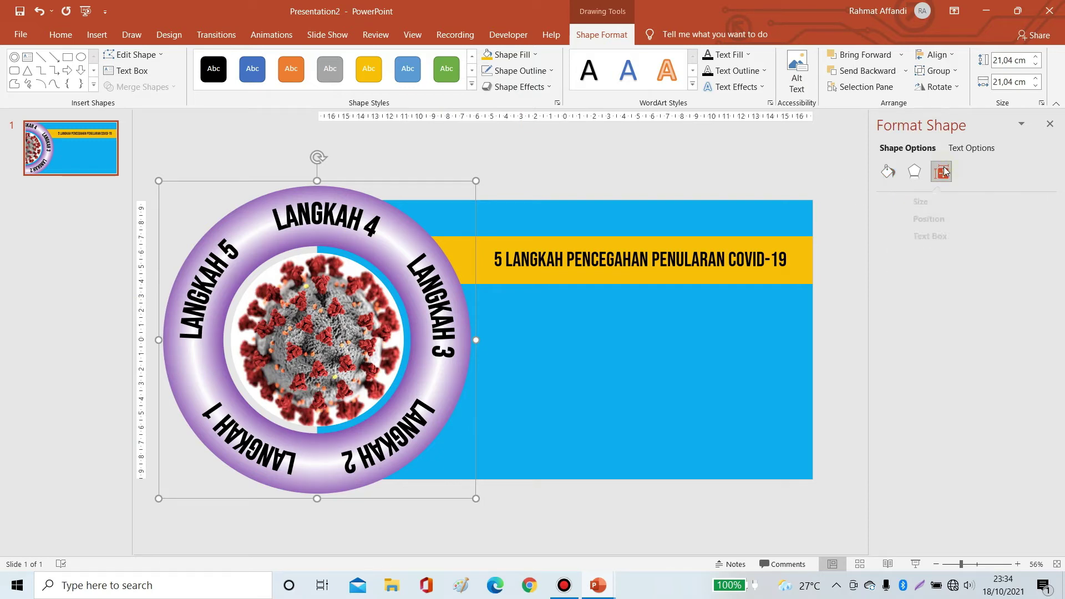
left_click(884, 203)
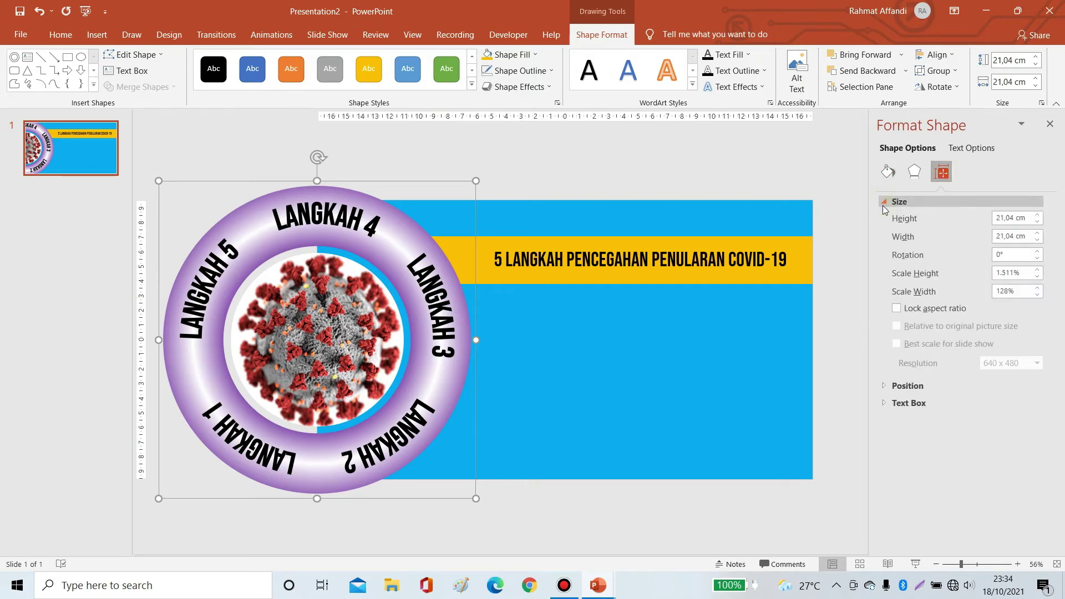
left_click(1037, 251)
left_click(1038, 251)
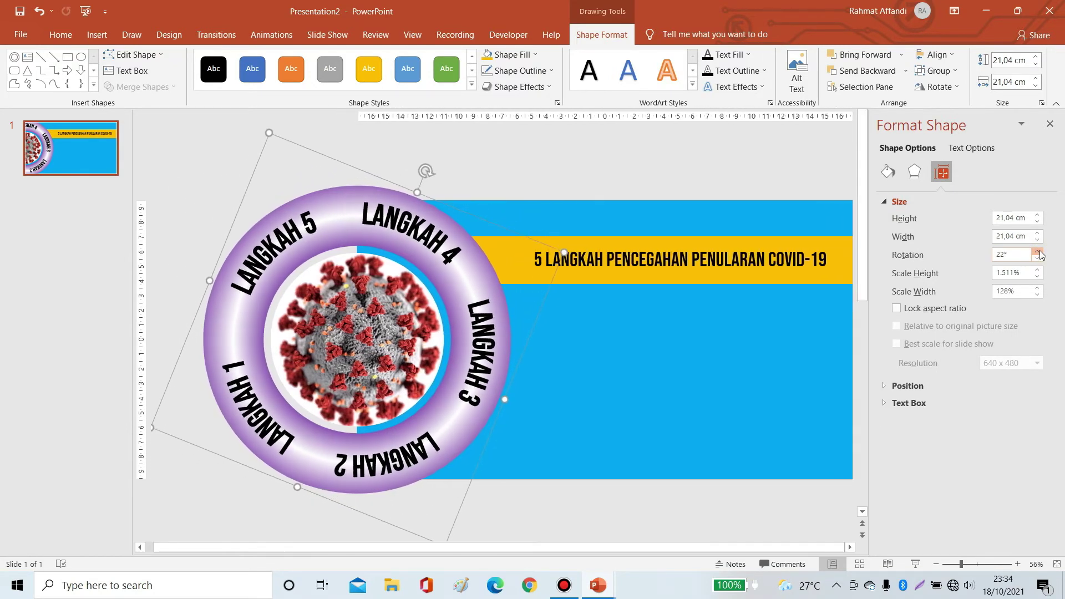
left_click(1038, 252)
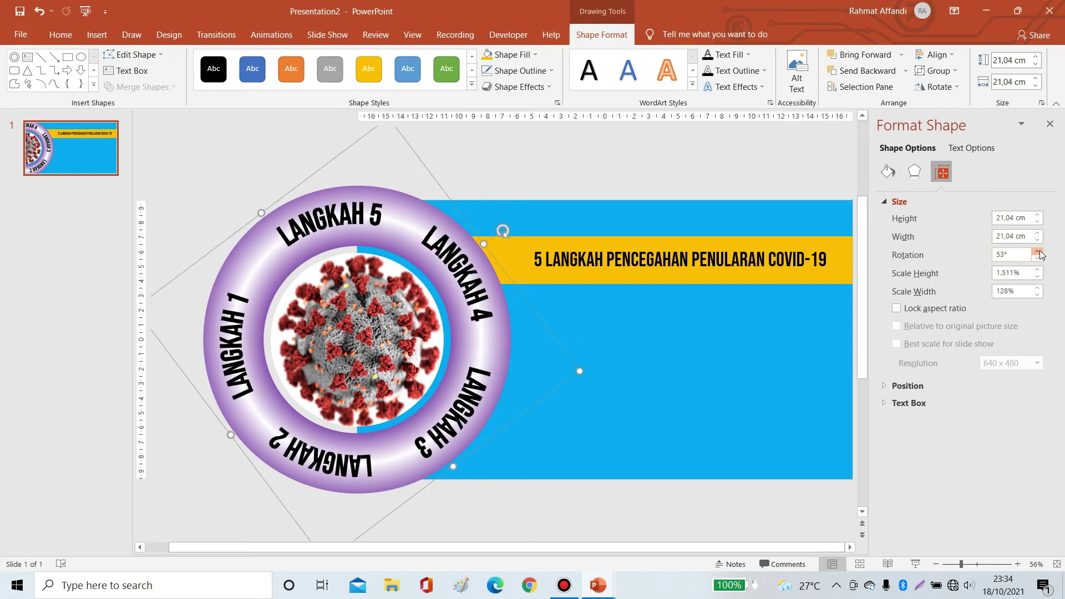
left_click(1037, 252)
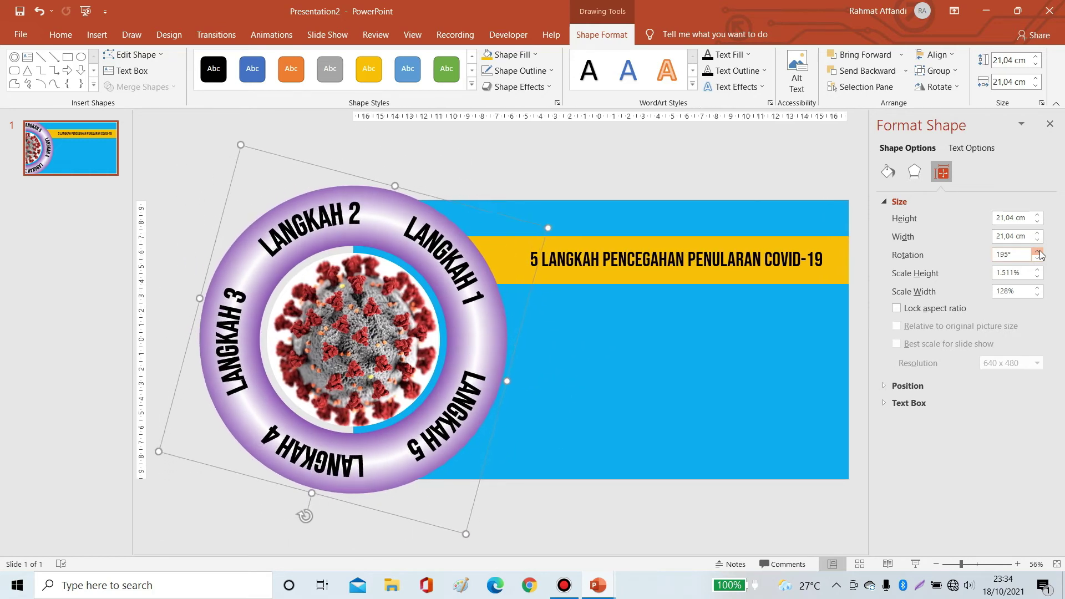
left_click(1038, 252)
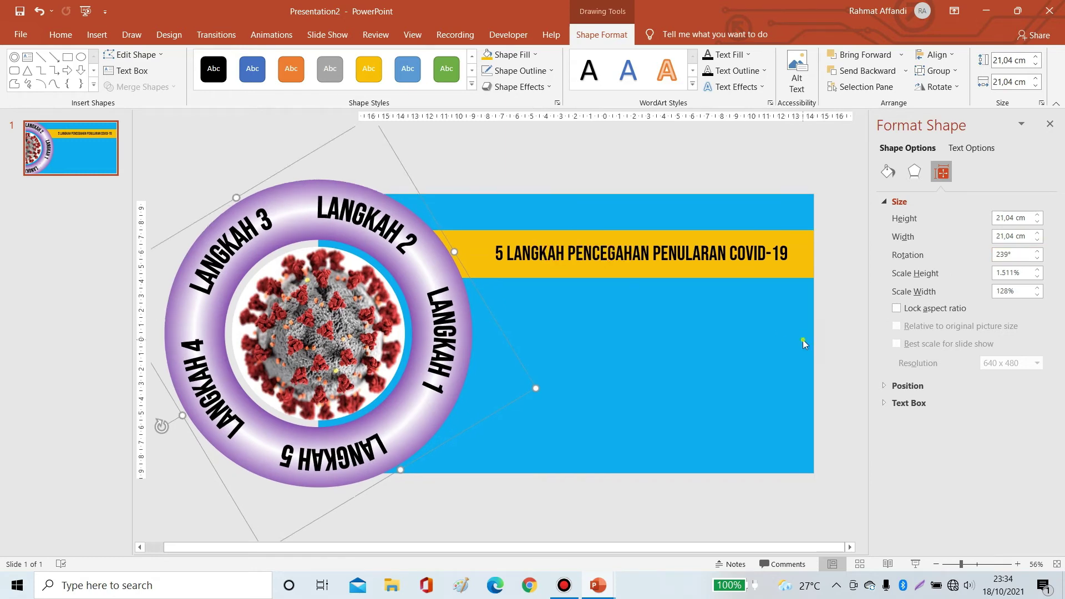
left_click(803, 339)
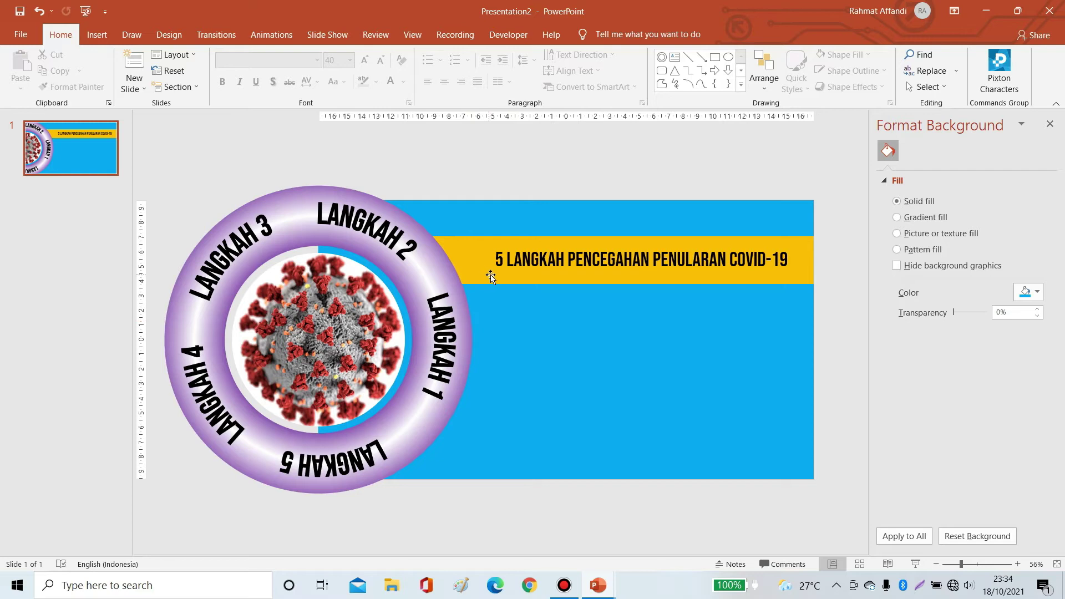
- Select the words LANGKAH 1 on the ring and give them a gold text fill
left_click(512, 283)
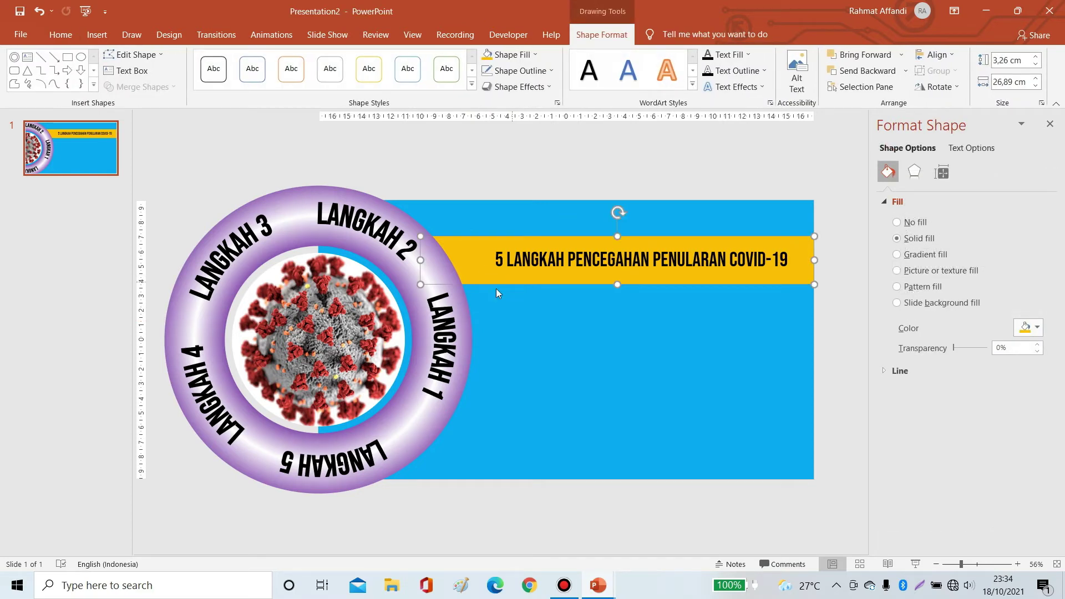
double_click(434, 296)
left_click(480, 322)
left_click(494, 407, "shift")
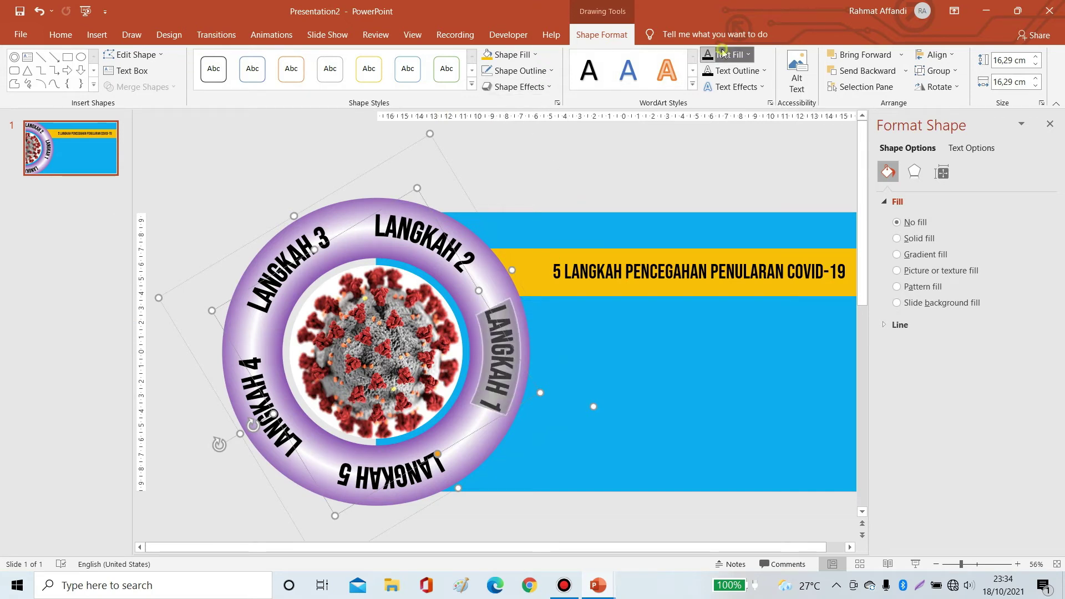
left_click(747, 55)
left_click(728, 163)
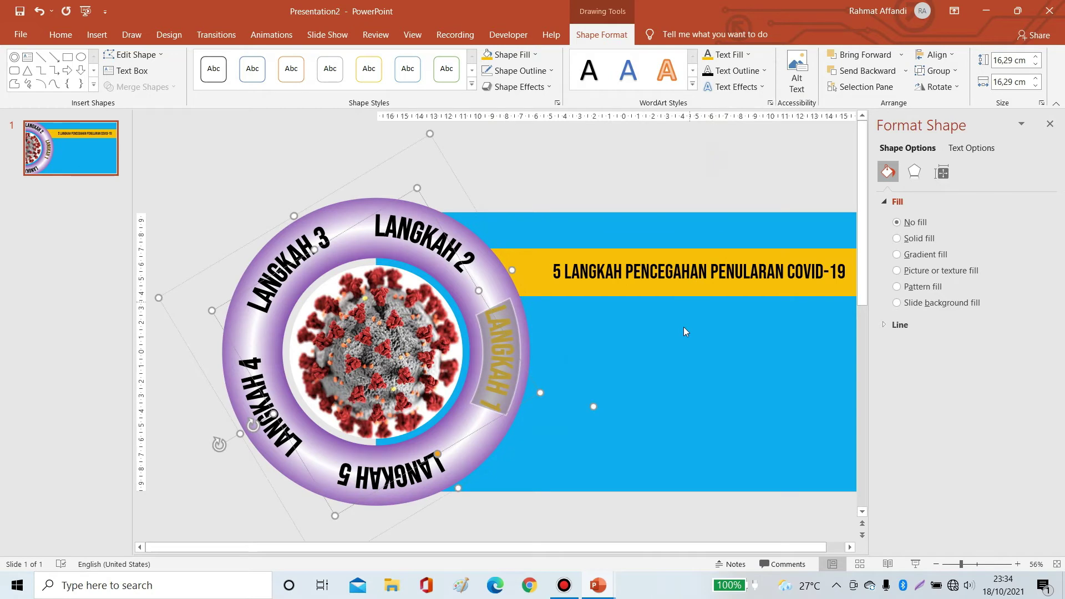
left_click(674, 347)
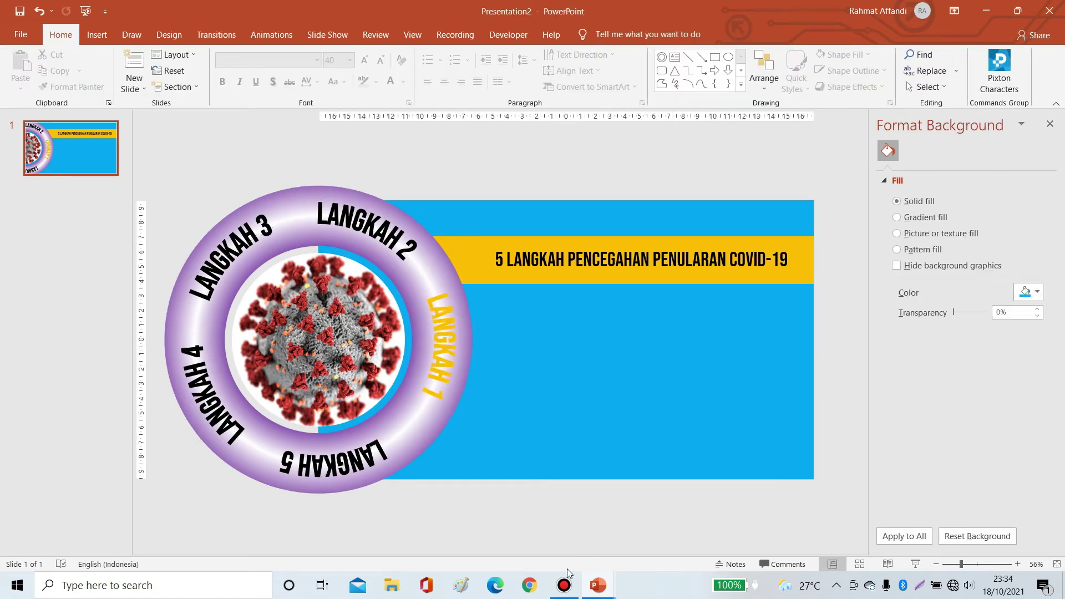
- Drag cuci tangan png from File Explorer onto the COVID slide
left_click(390, 588)
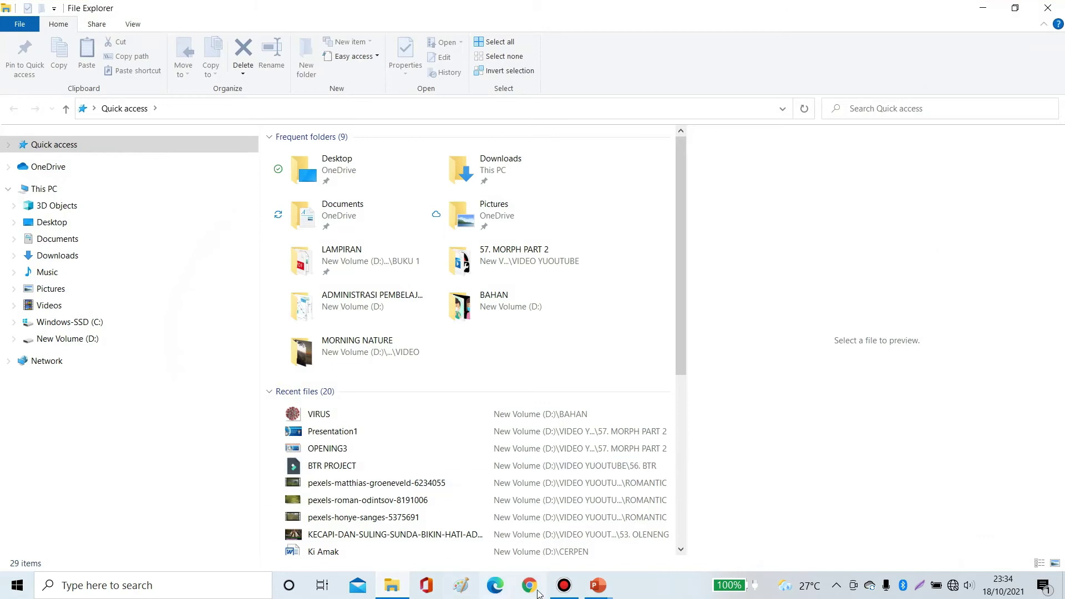
left_click(597, 587)
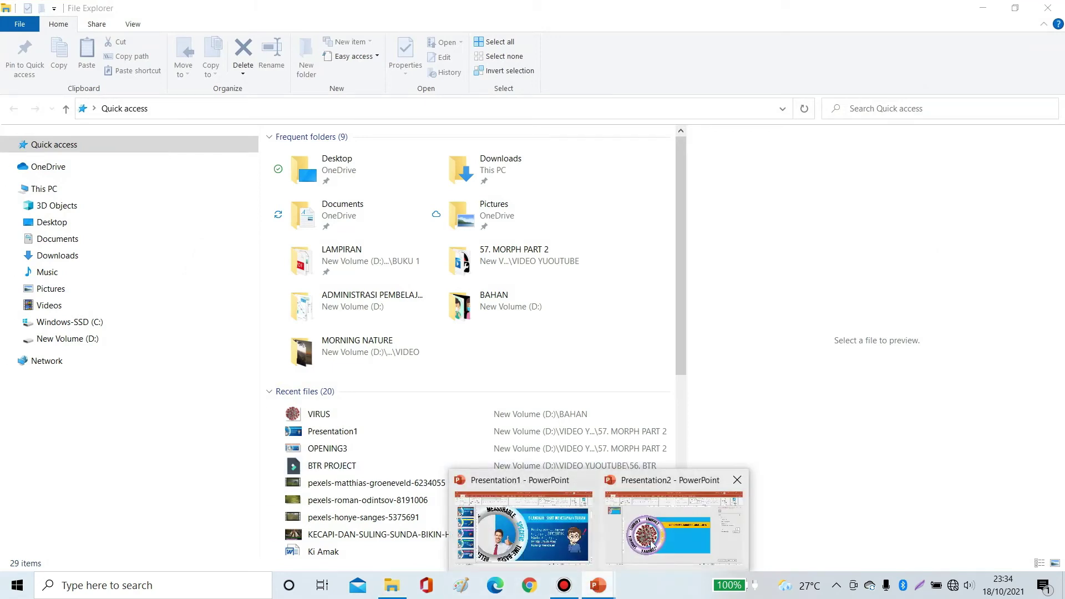
left_click(650, 546)
left_click(571, 552)
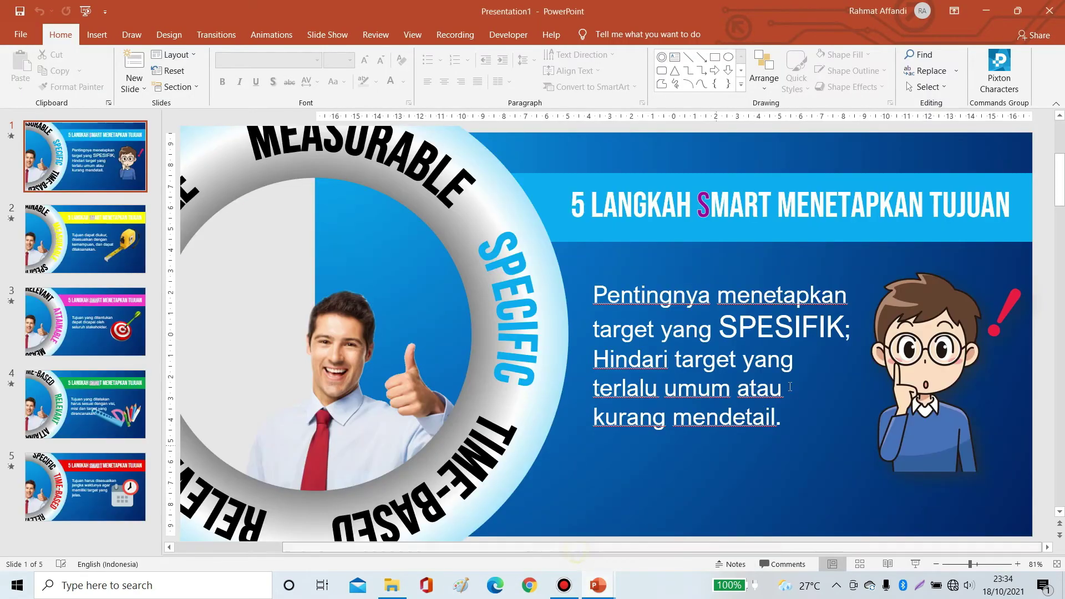
key("alt+Tab")
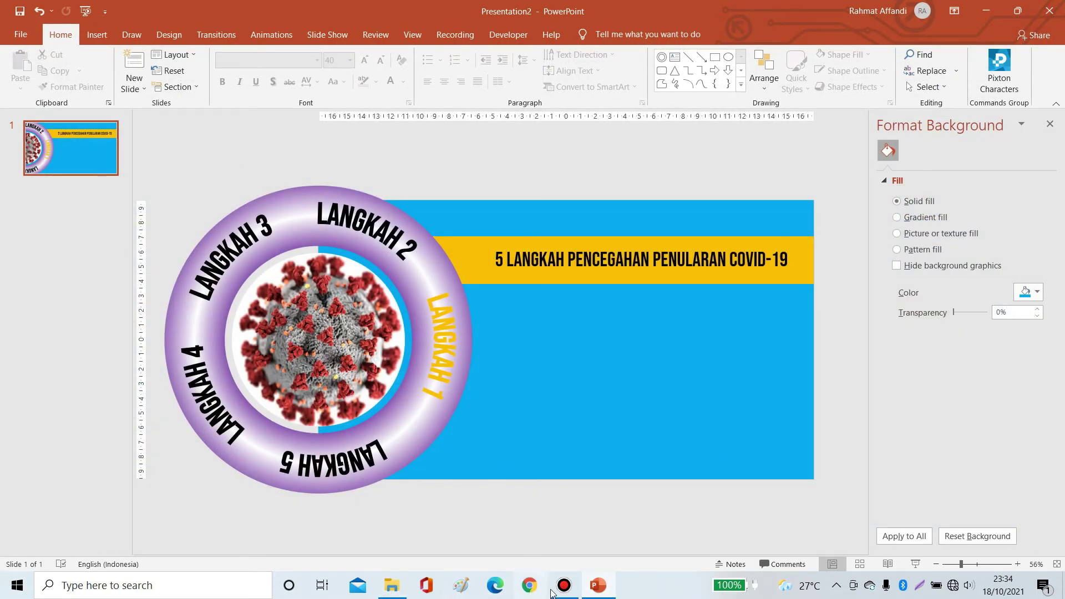
left_click(598, 586)
left_click(638, 167)
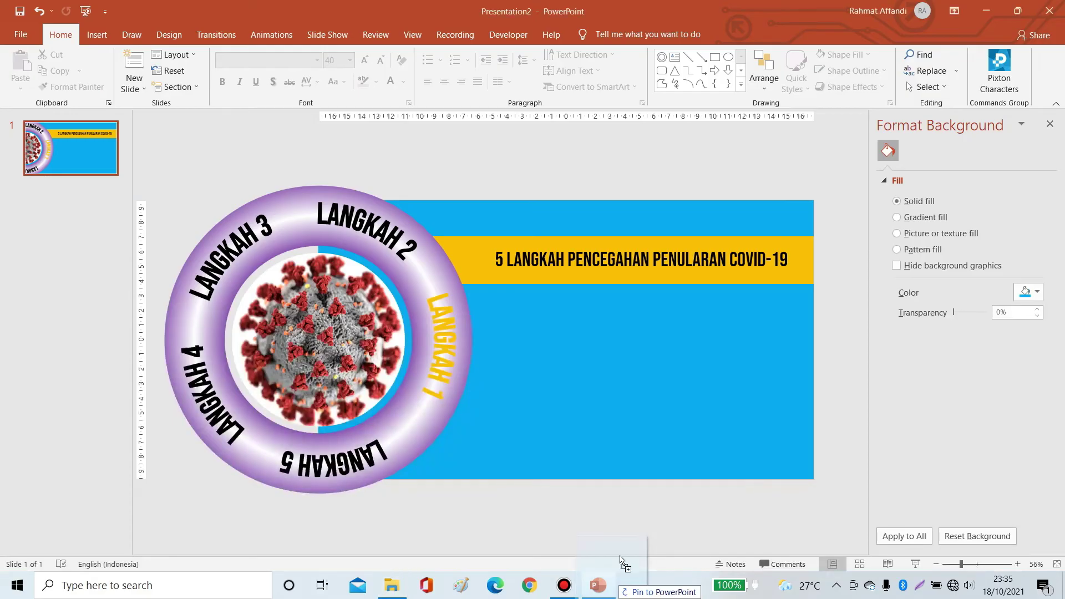
left_click_drag(658, 376, 680, 367)
- Shrink the hand-washing picture to 11,74 × 8,76 cm and place it right, below the title bar
left_click_drag(662, 212, 610, 279)
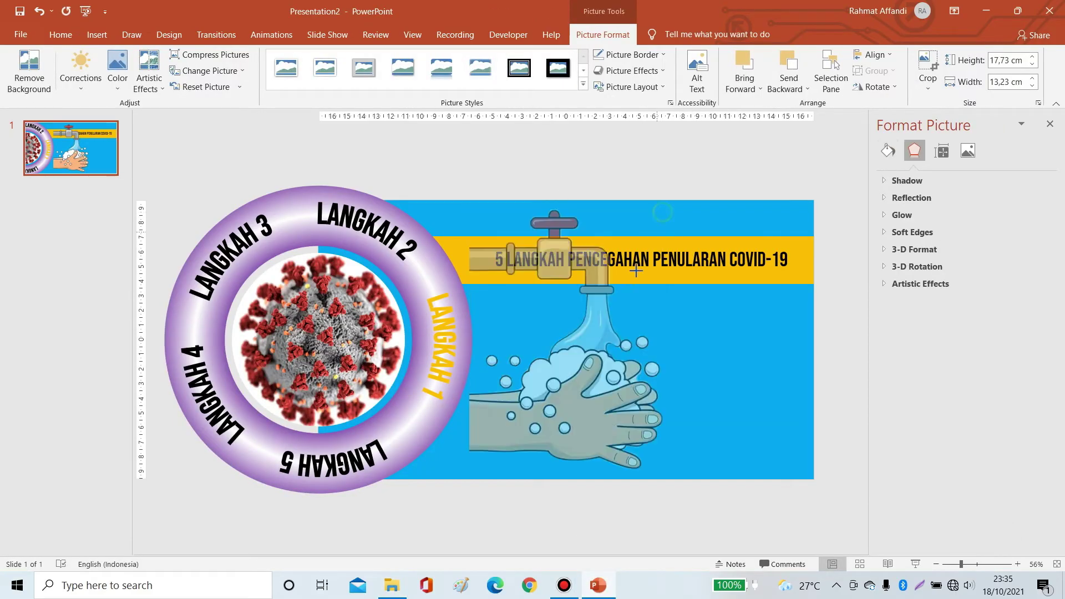
mouse_move(569, 379)
left_mouse_down()
mouse_move(772, 372)
mouse_move(762, 372)
left_mouse_up()
left_click_drag(803, 271, 790, 289)
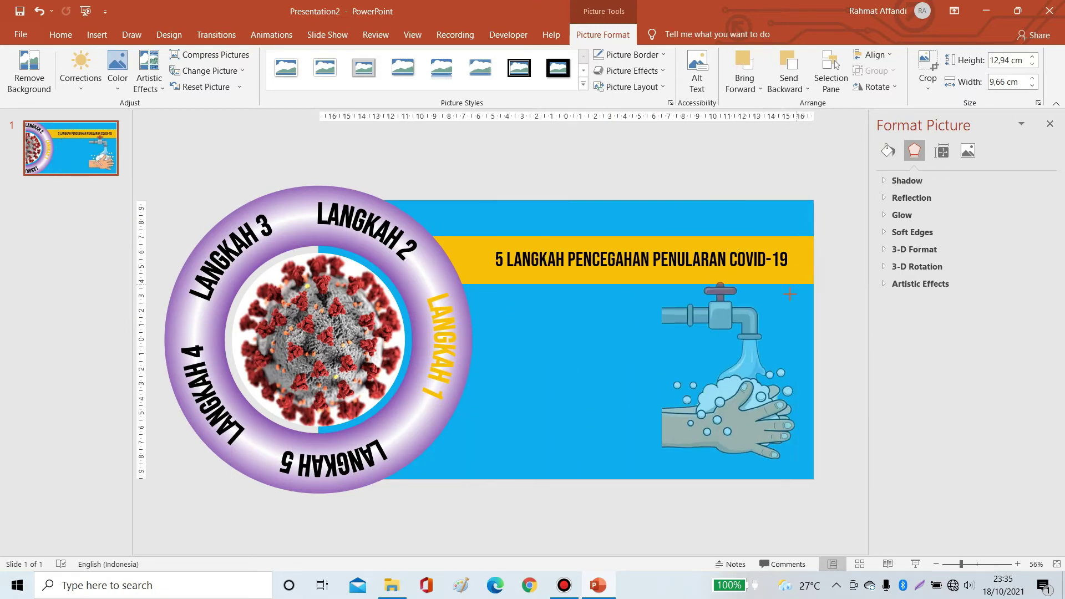
left_click_drag(747, 390, 755, 378)
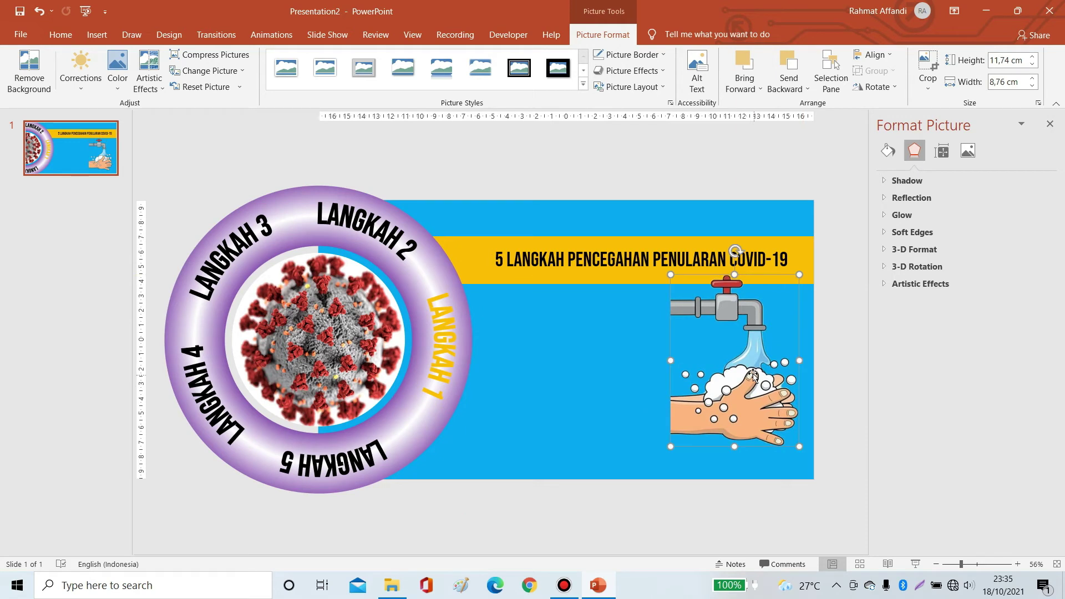
- Add a two-line text box below the title reading 'MENCUCI TANGAN SESERING MUNGKIN DENGAN SABUN DAN AIR YANG MENGALIR' at 32 pt
left_click(97, 34)
left_click(623, 88)
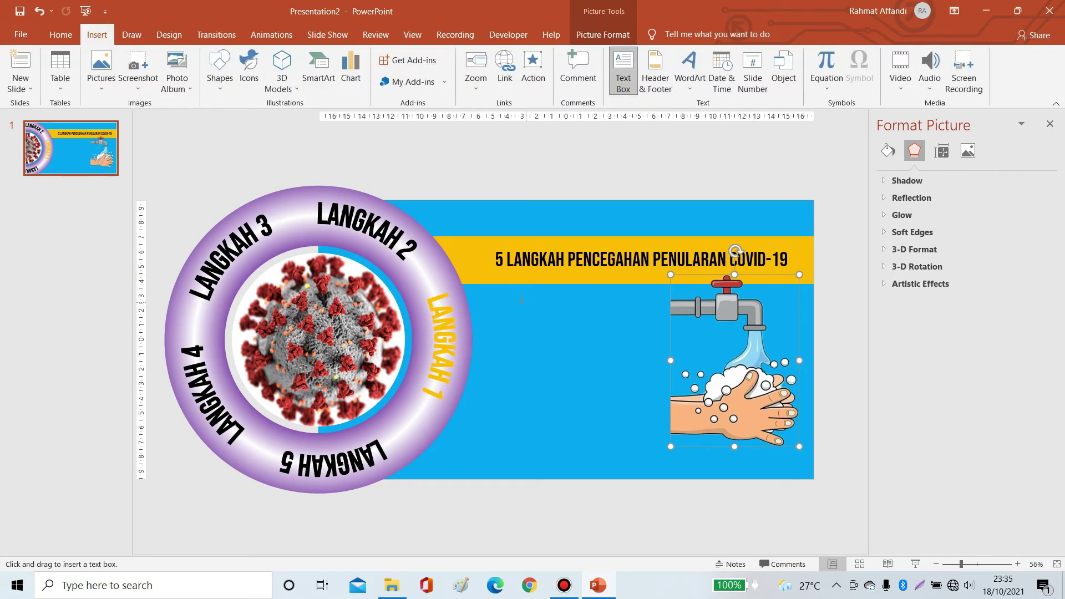
left_click(502, 296)
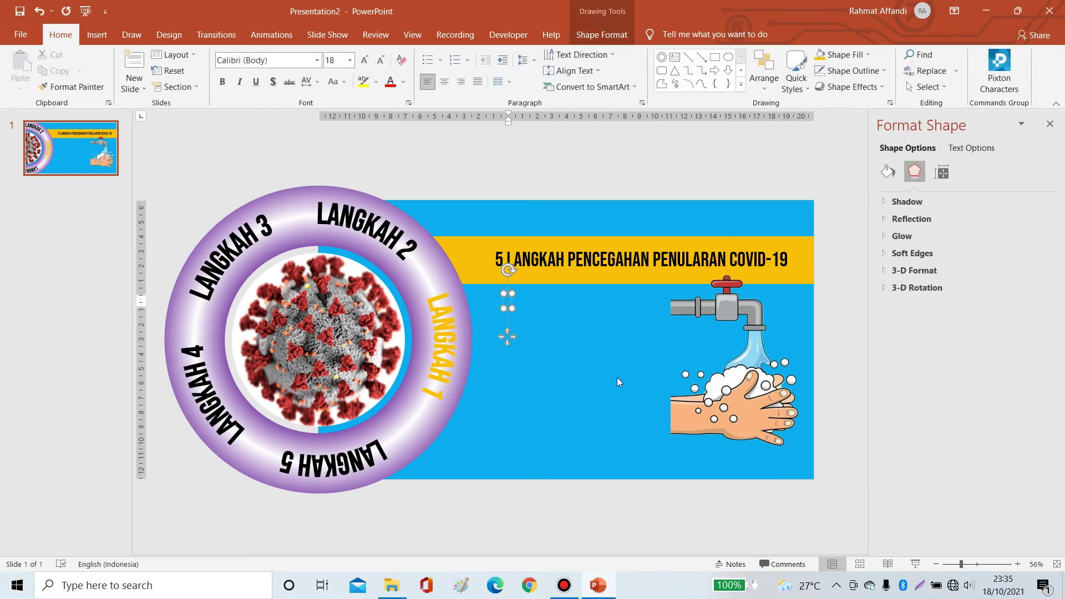
type("MEND=")
key("BackSpace")
key("BackSpace")
type("CUCI TANGAN SESERING MUNGKIN DENGAN AIR YANG MENGALIR DA")
key("BackSpace")
key("BackSpace")
key("BackSpace")
key("BackSpace")
key("BackSpace")
key("BackSpace")
key("BackSpace")
key("BackSpace")
key("BackSpace")
key("BackSpace")
key("BackSpace")
key("BackSpace")
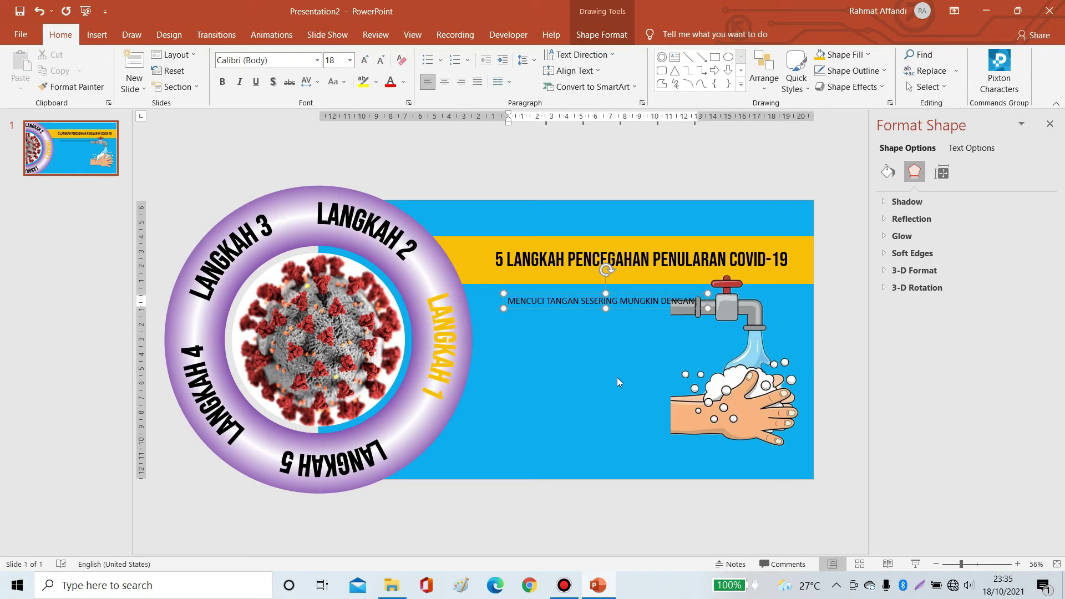
key("Return")
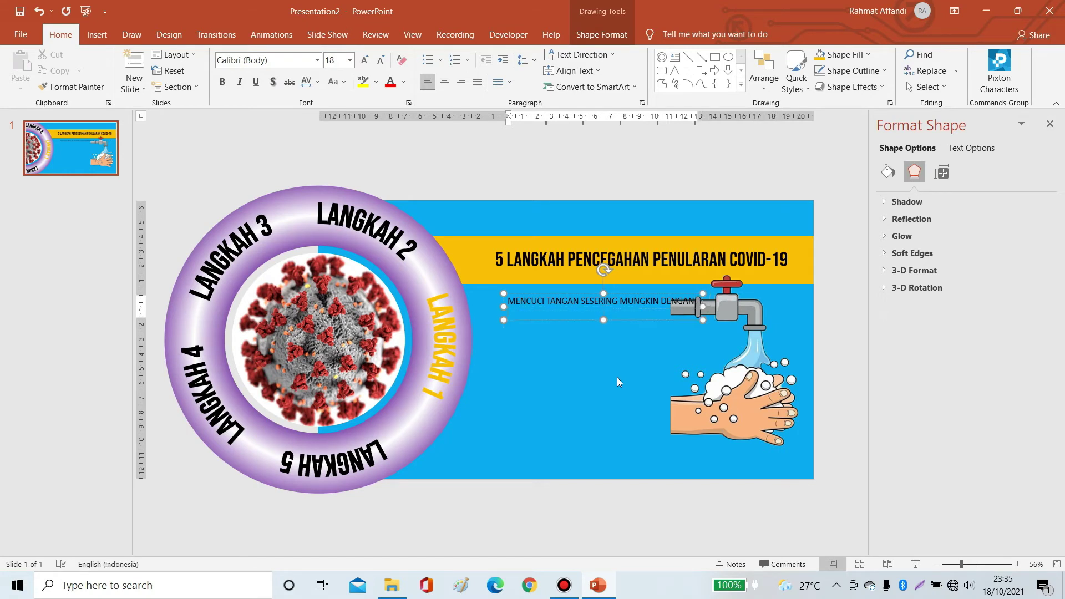
type("SABUN DAN AIR YANG MENGALIR")
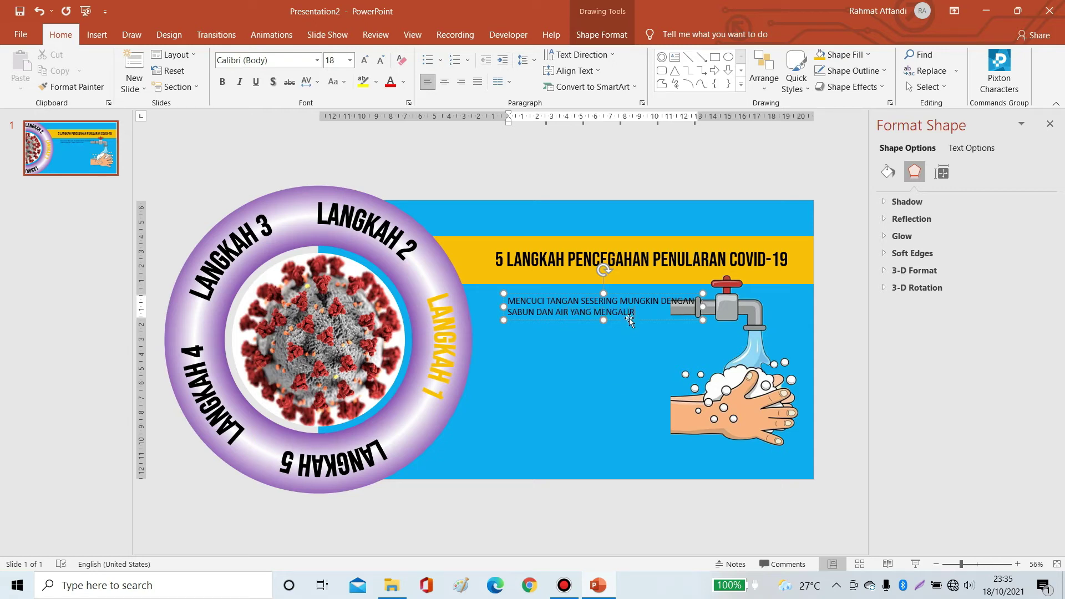
left_click(630, 320)
key("ctrl+shift+period")
key("ctrl+shift+period")
key("ctrl+shift+period")
key("ctrl+shift+period")
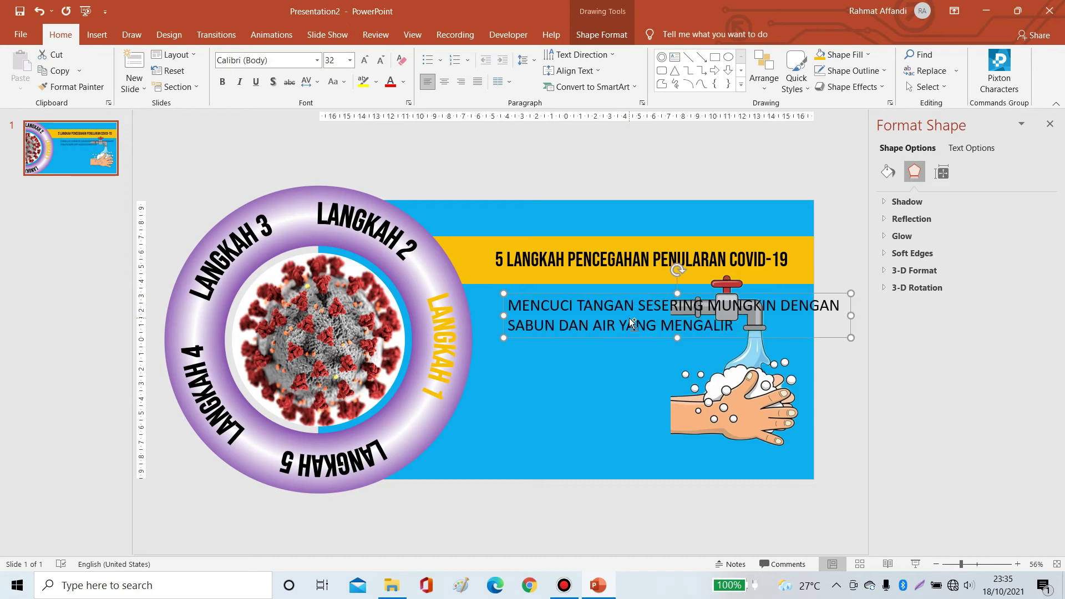
- Set the step text to Bebas Neue 36 pt in a narrow column beside the picture
left_click(317, 60)
left_click(274, 143)
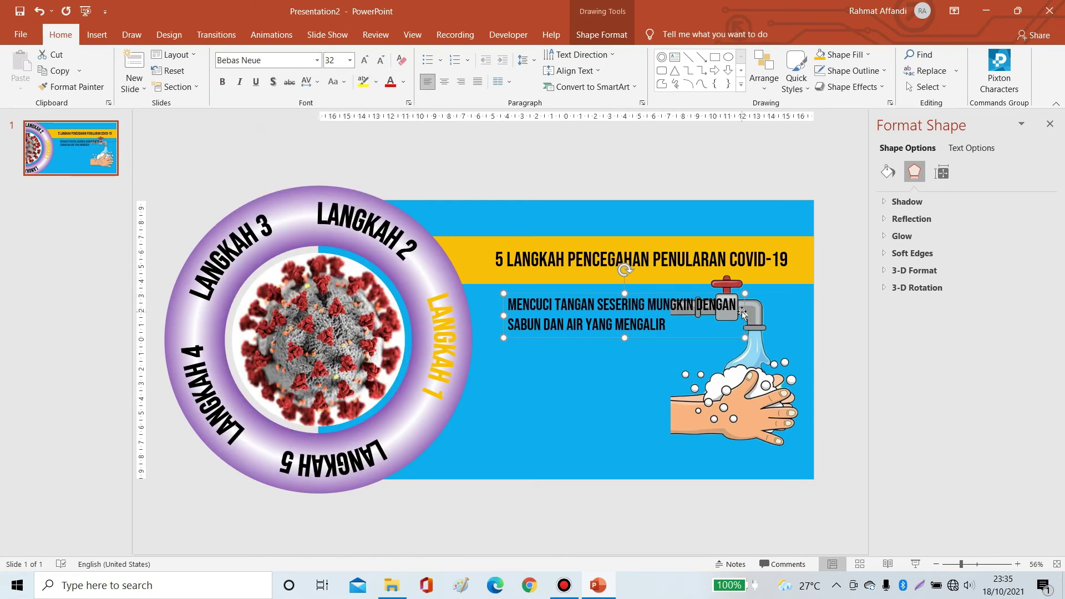
left_click_drag(742, 313, 651, 315)
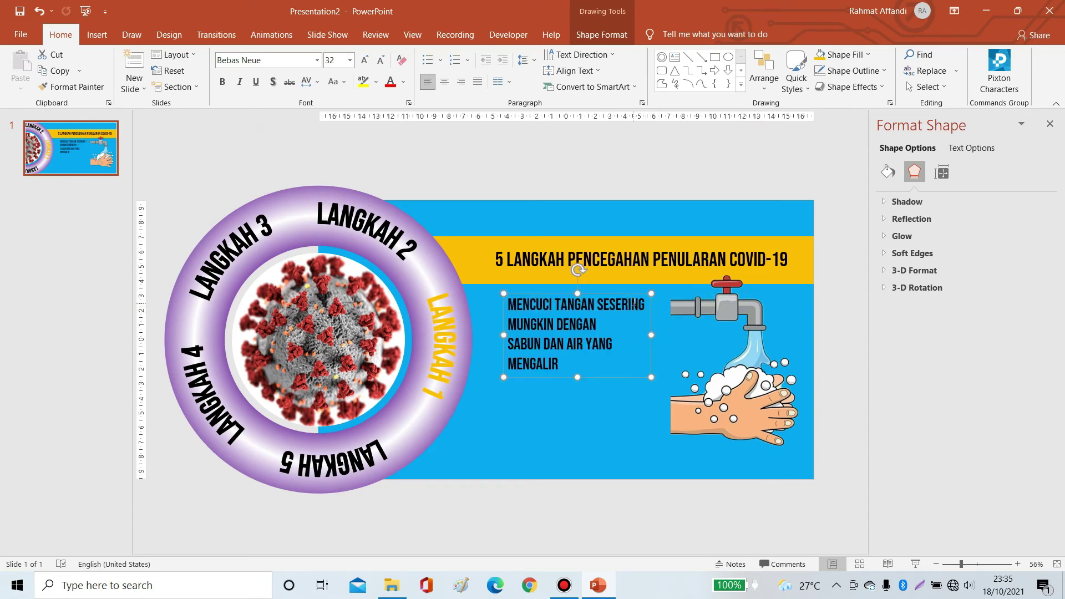
key("ctrl+]")
key("ctrl+]")
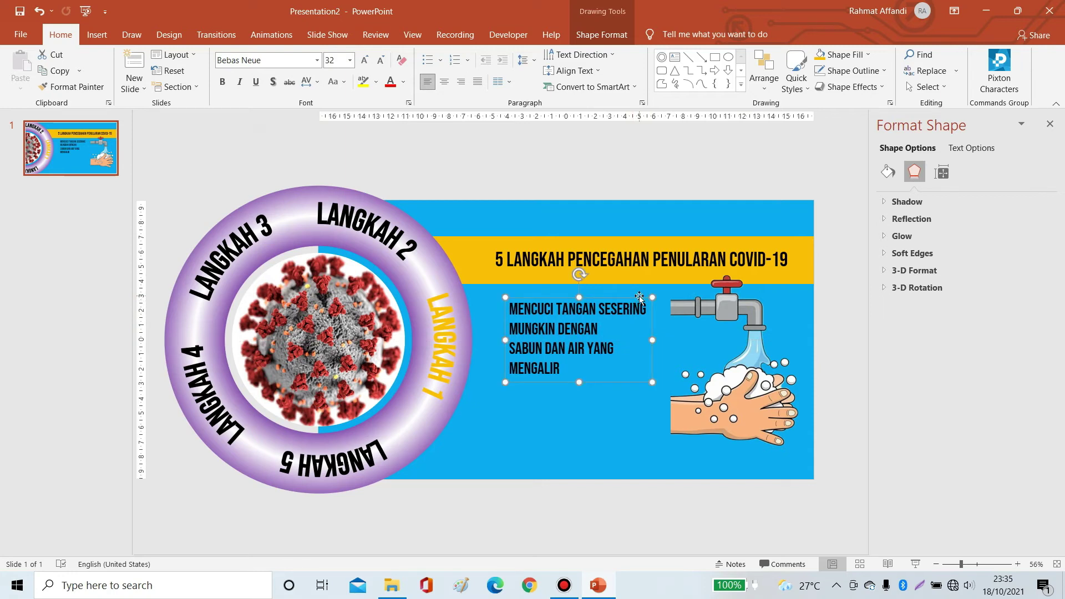
key("ctrl+]")
key("ctrl+]")
left_click_drag(640, 298, 648, 295)
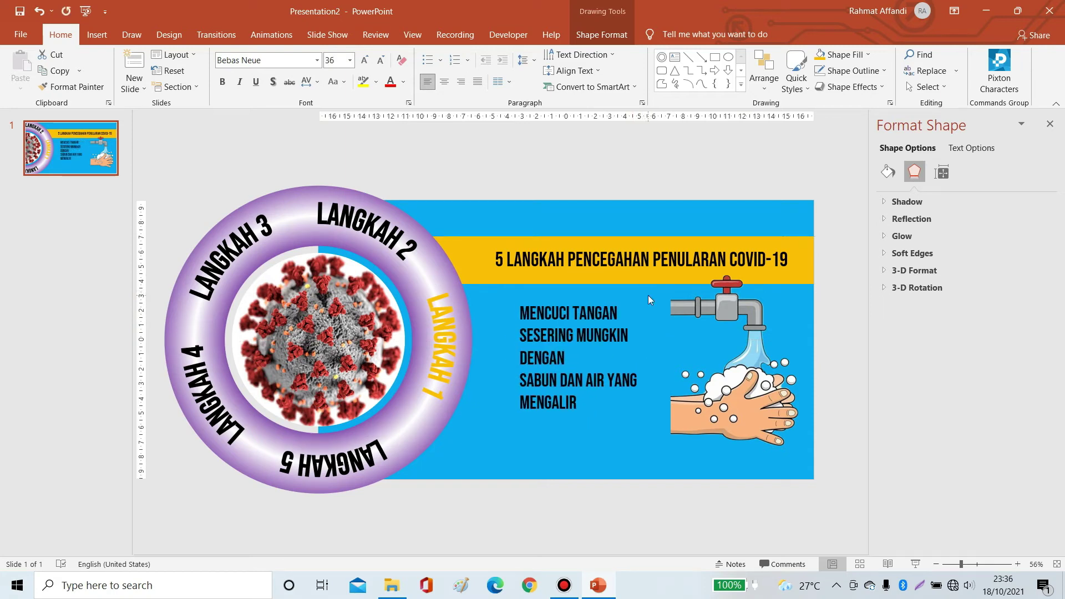
- Colour the step text white
left_click(602, 34)
left_click(719, 56)
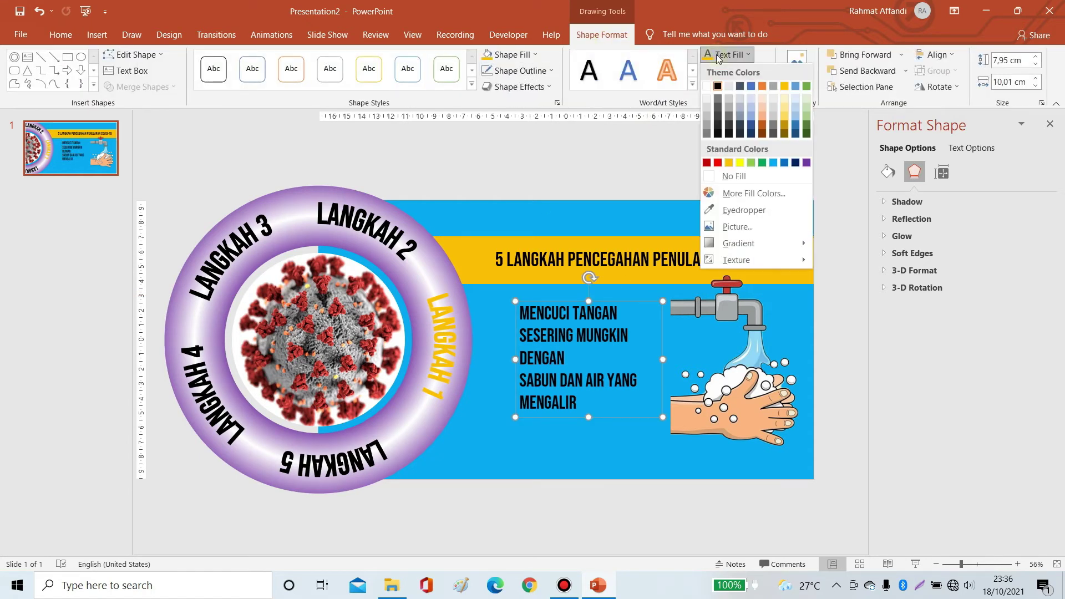
left_click(707, 86)
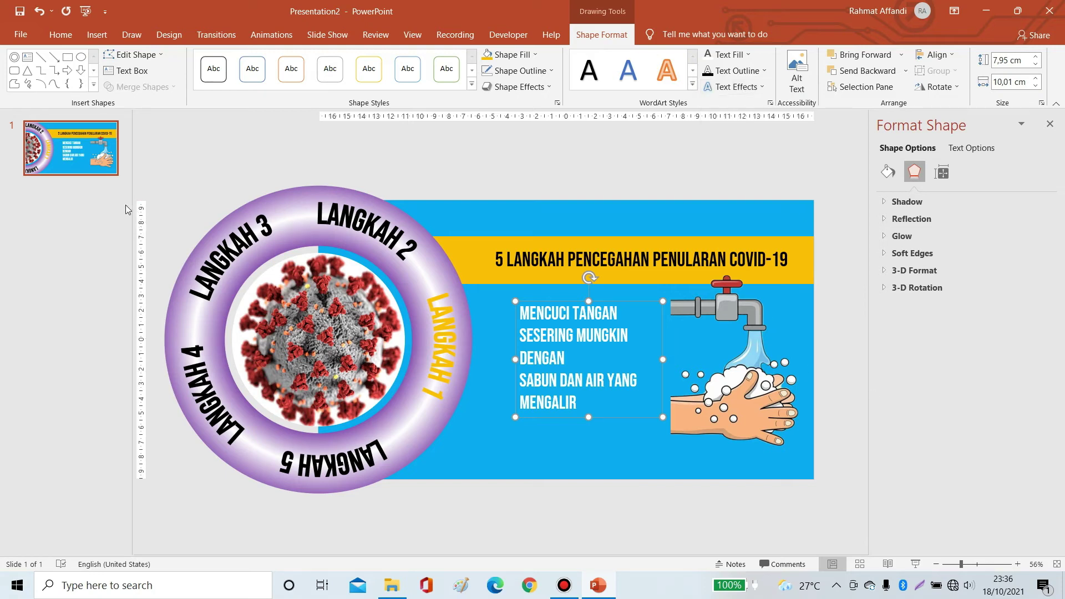
- Duplicate slide 1 to create slide 2
right_click(76, 171)
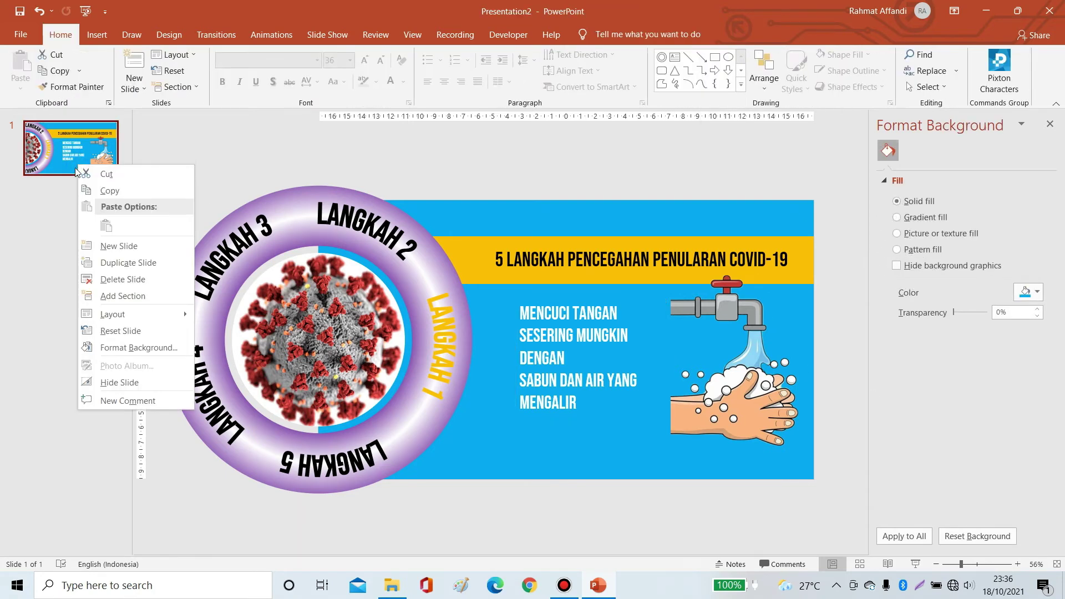
left_click(45, 226)
right_click(82, 154)
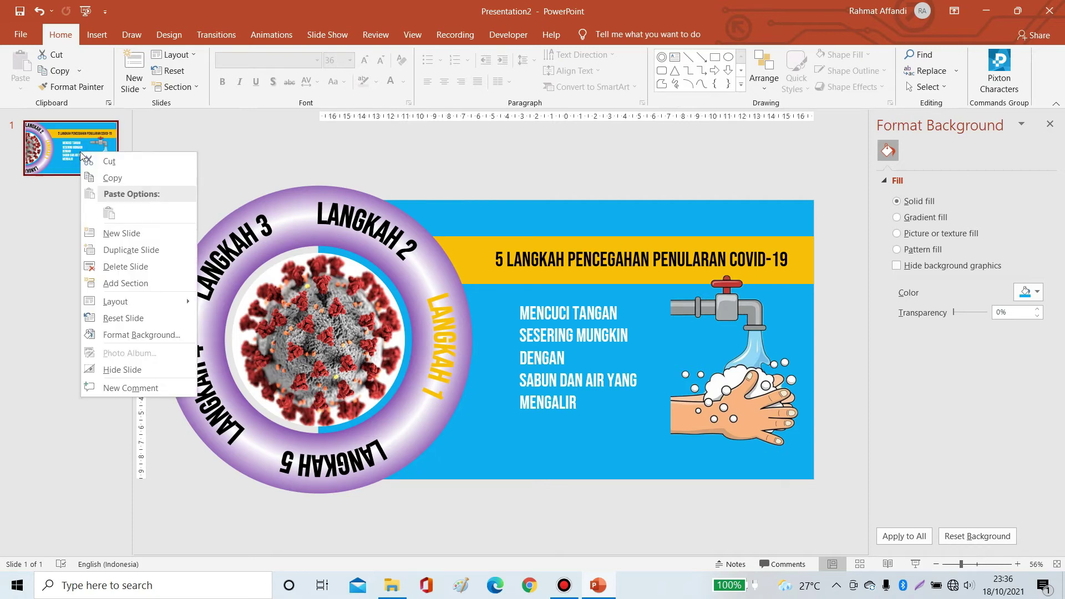
left_click(115, 252)
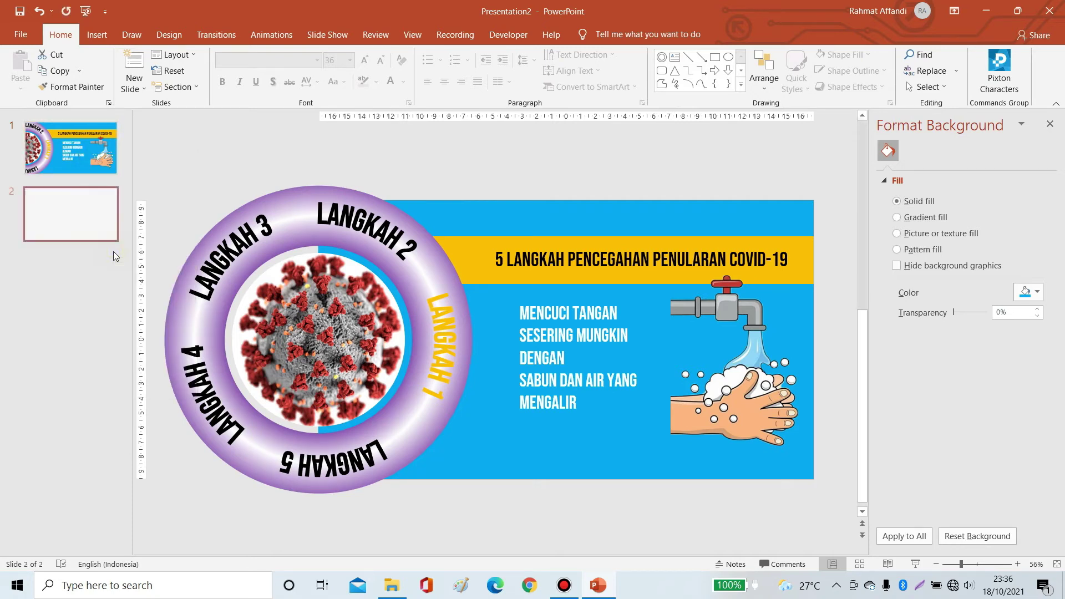
- Rotate slide 2's LANGKAH ring to 311° so LANGKAH 2 faces right
left_click(471, 371)
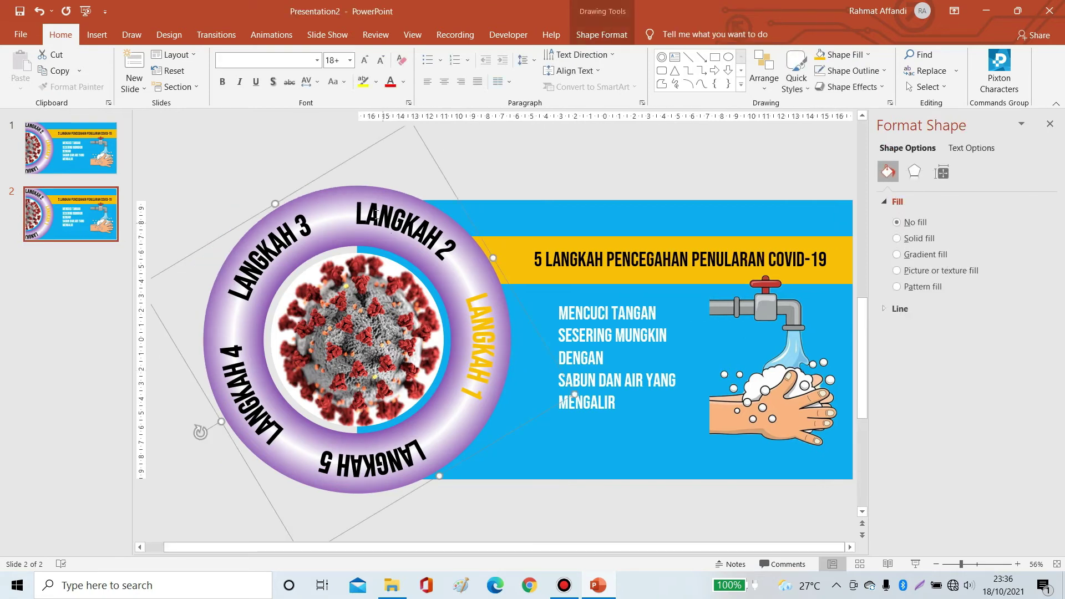
left_click(942, 172)
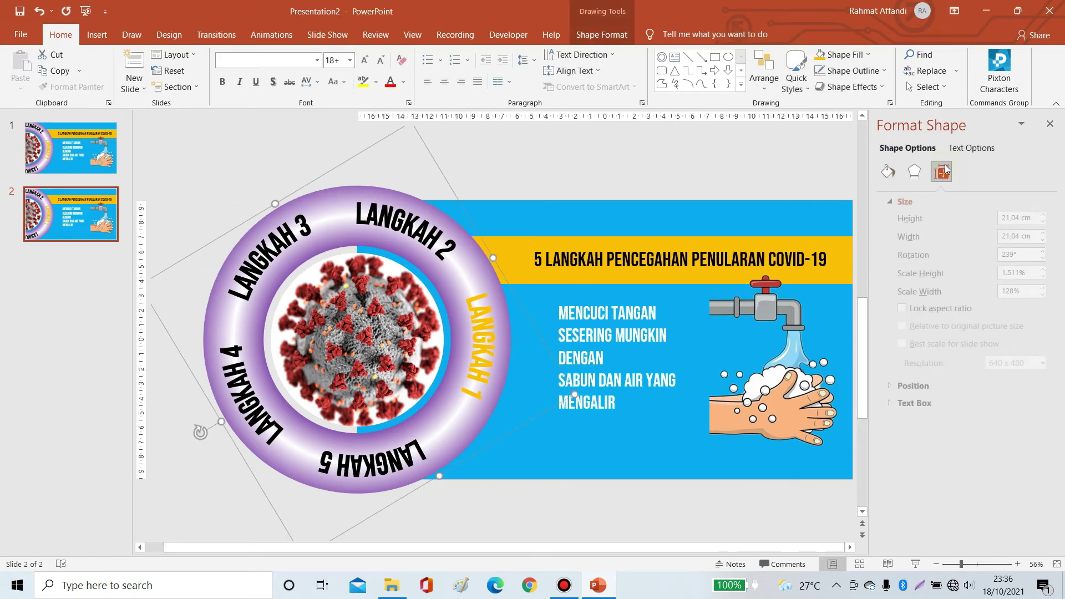
left_click(1037, 251)
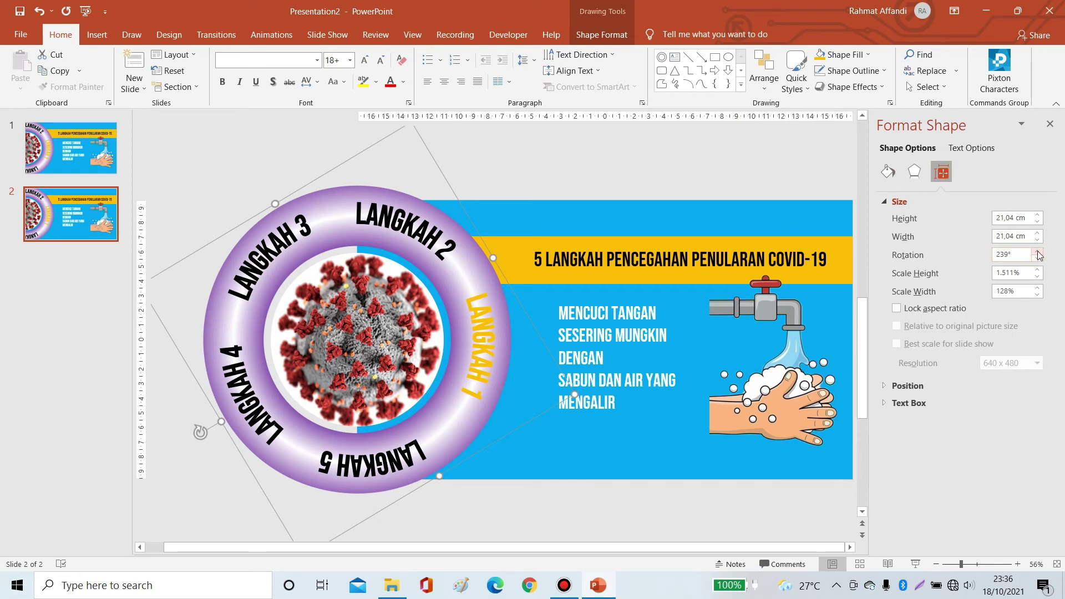
left_click(1037, 251)
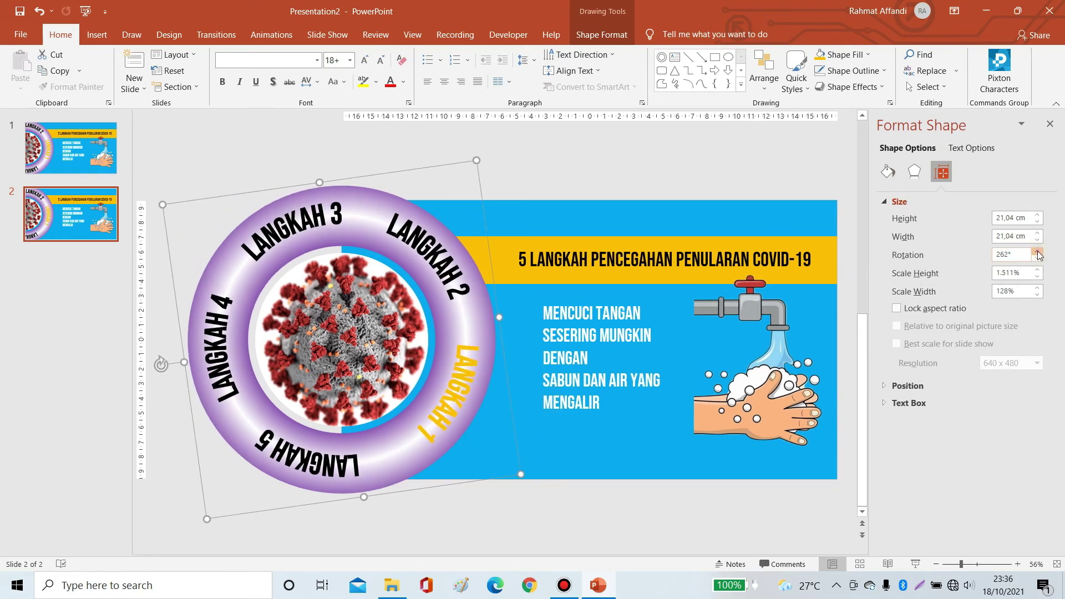
left_click(1038, 252)
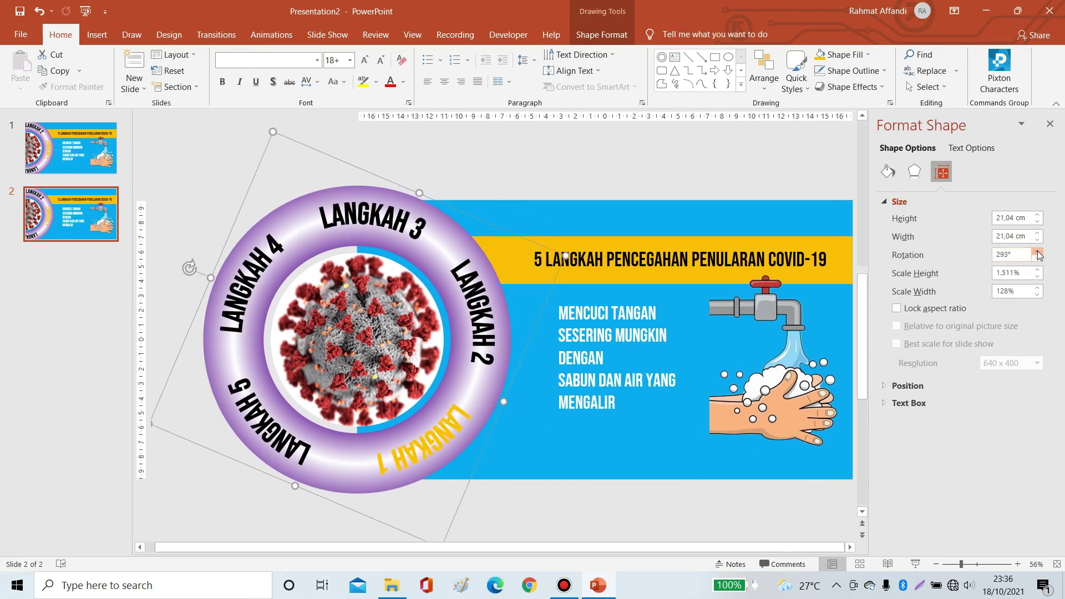
left_click(691, 279)
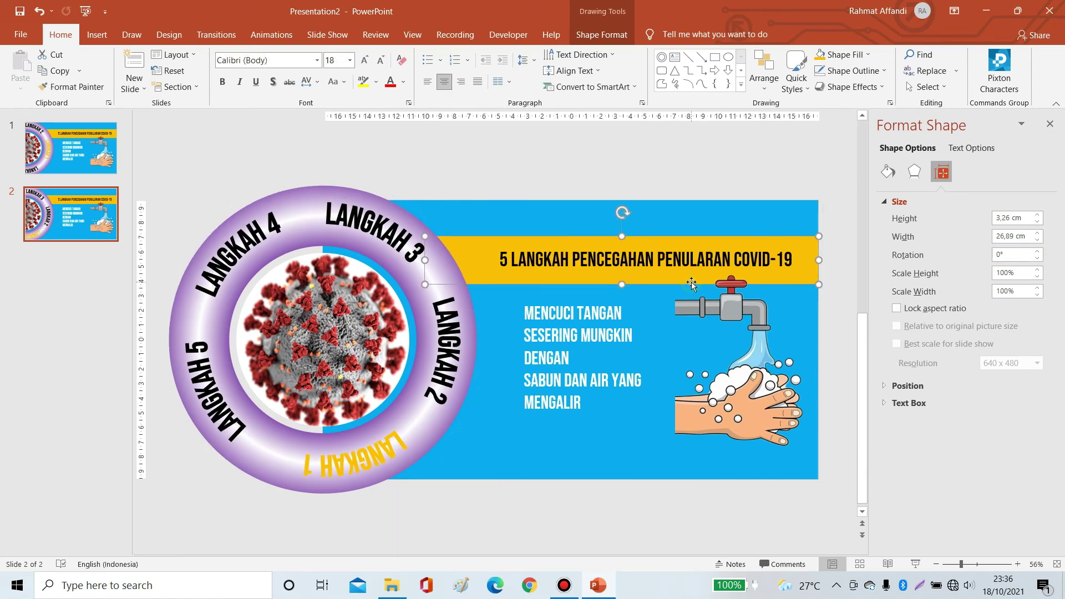
- Fill the title banner with magenta from More Fill Colors
left_click(602, 35)
left_click(520, 56)
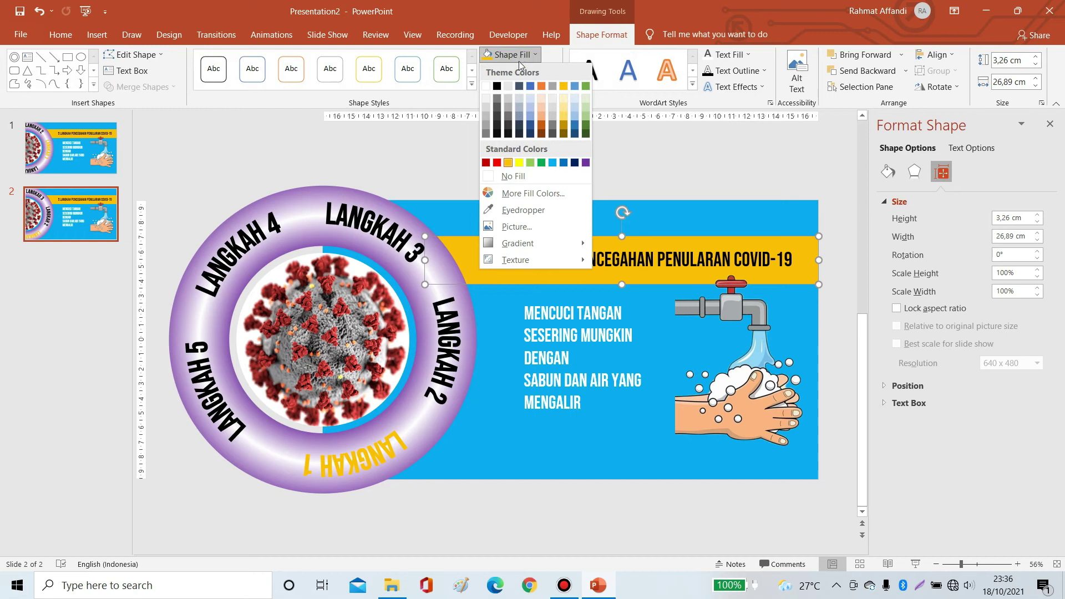
left_click(525, 194)
left_click(461, 178)
left_click(530, 256)
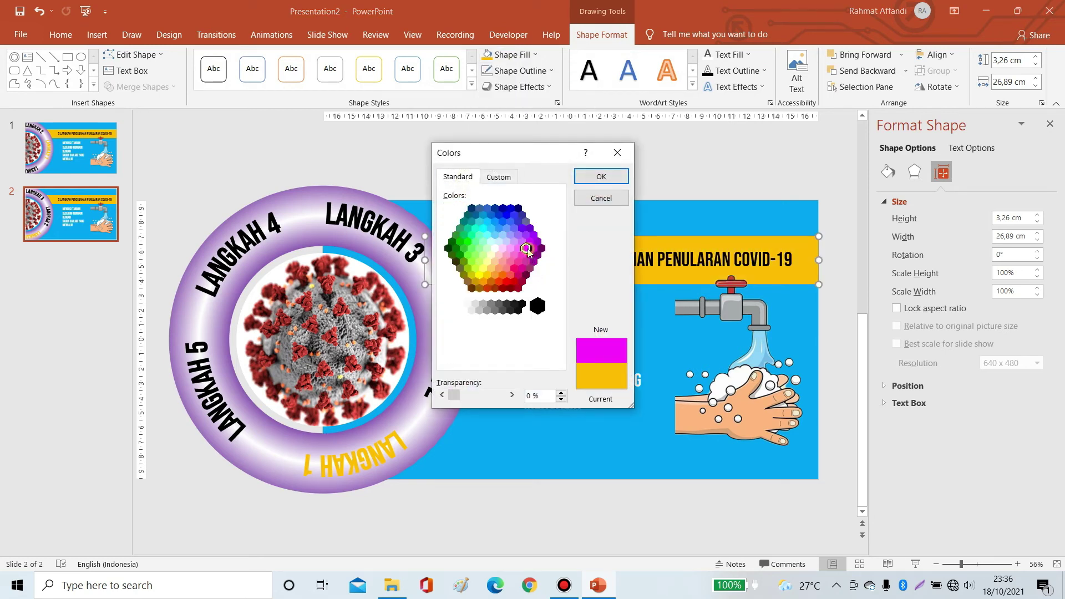
left_click(603, 182)
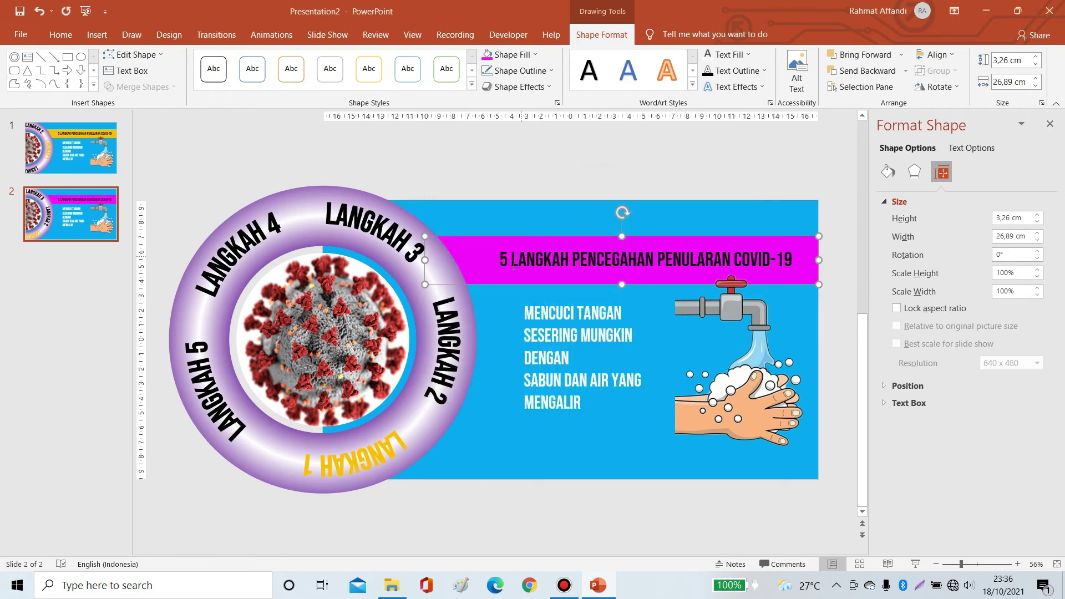
- Colour the LANGKAH 2 text on the ring the same magenta
left_click(449, 309)
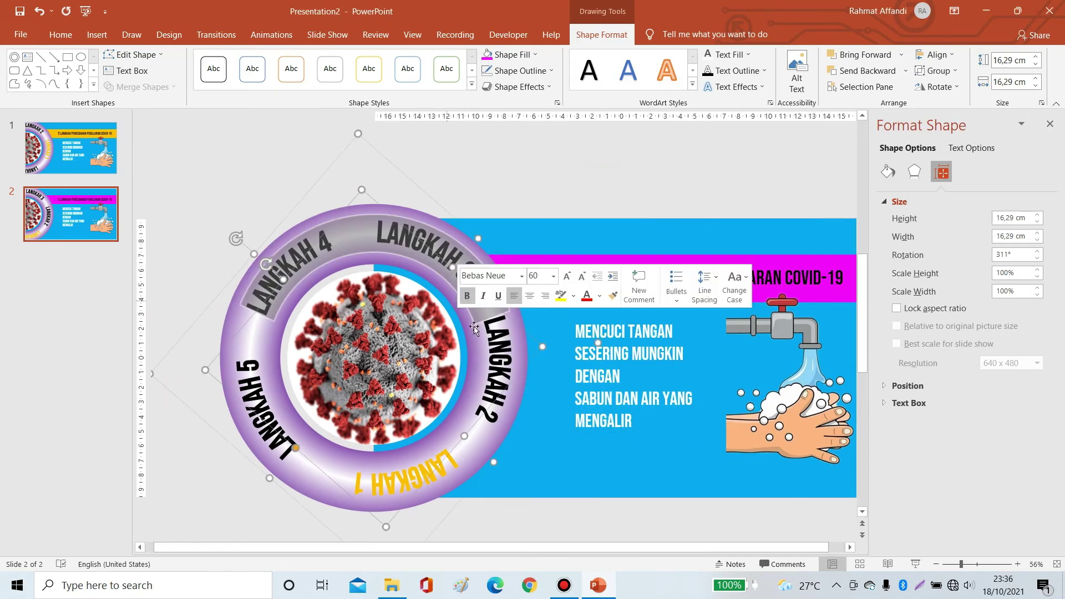
key("ctrl+z")
key("ctrl+z")
key("ctrl+z")
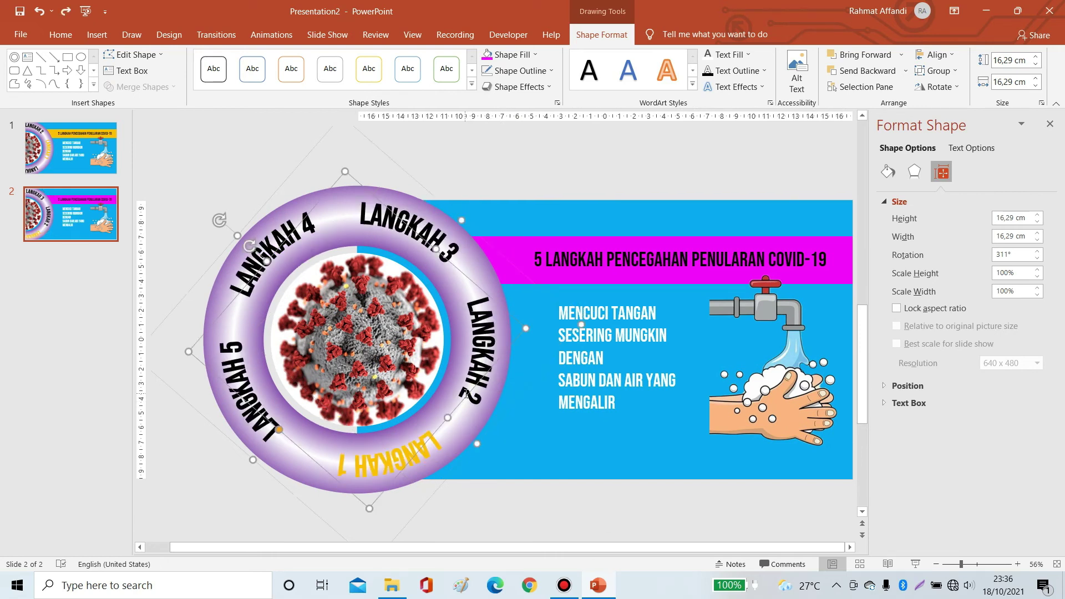
scroll(466, 394, "up", 1)
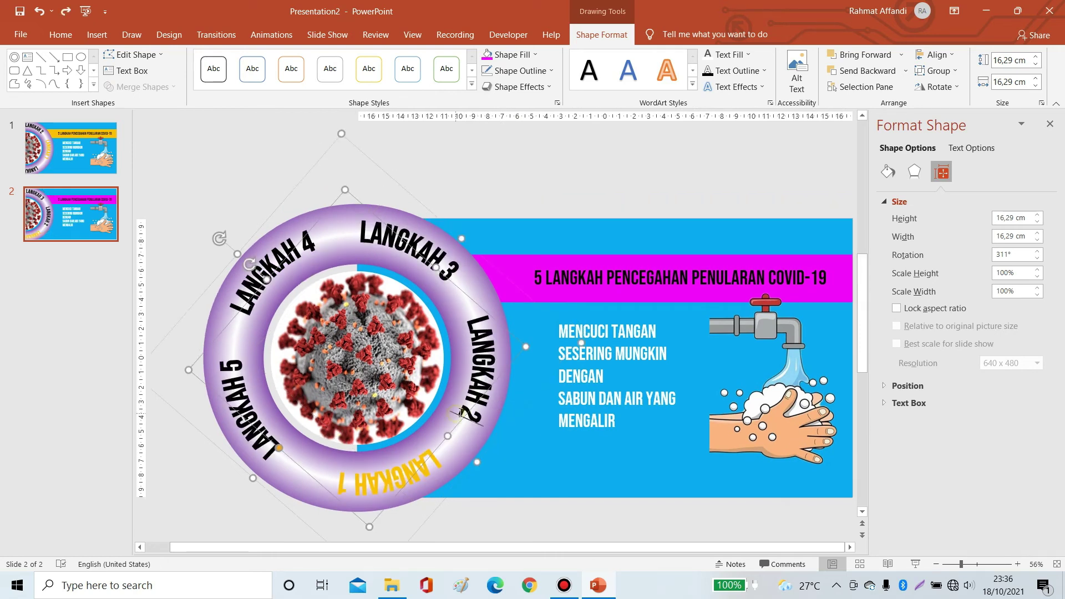
key("ctrl+y")
left_click(727, 55)
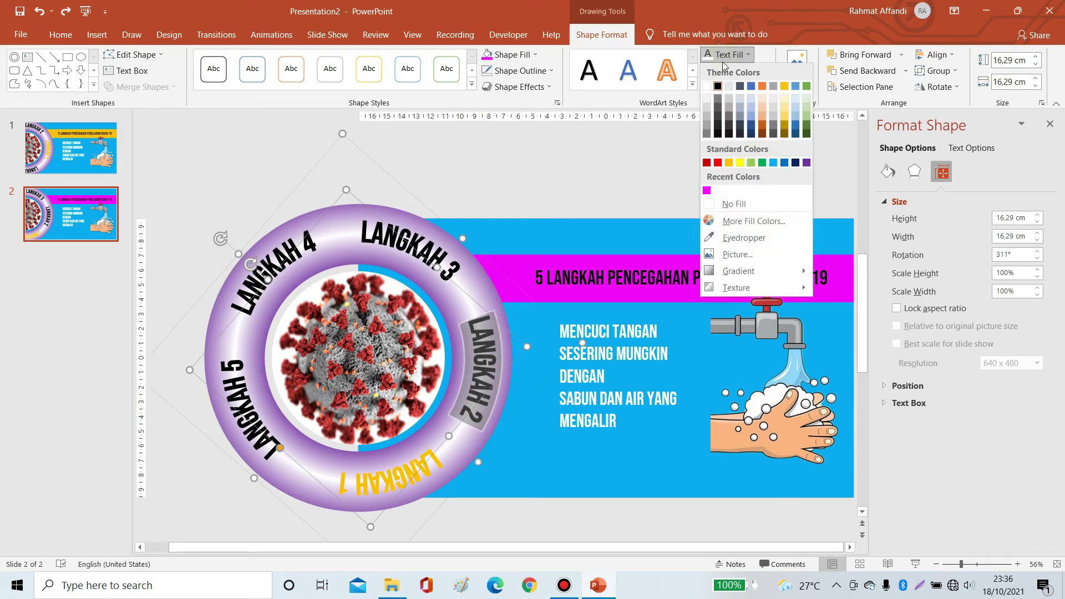
left_click(706, 191)
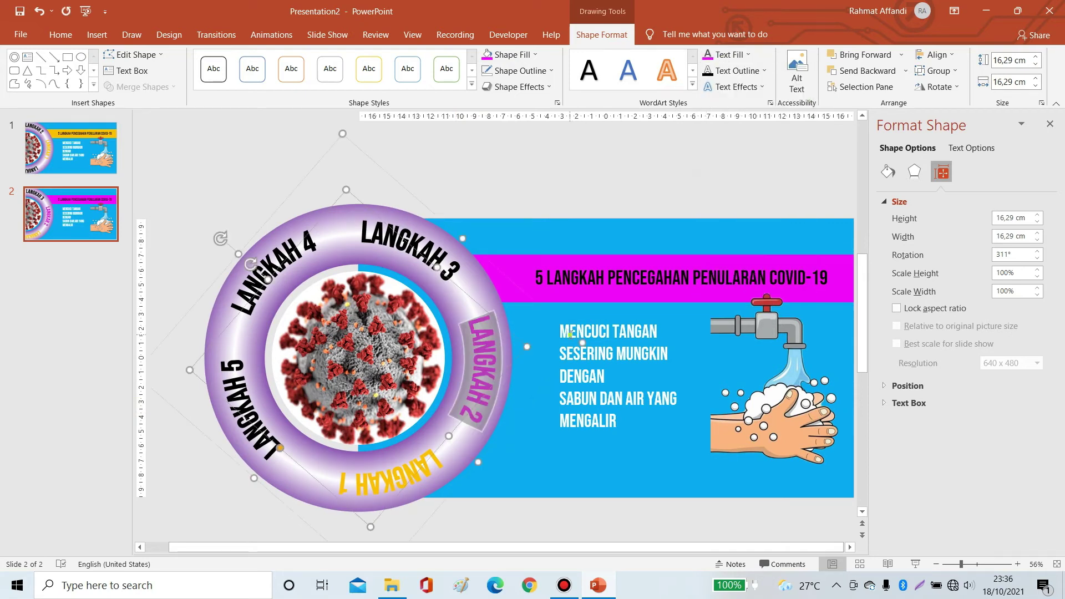
left_click(570, 334)
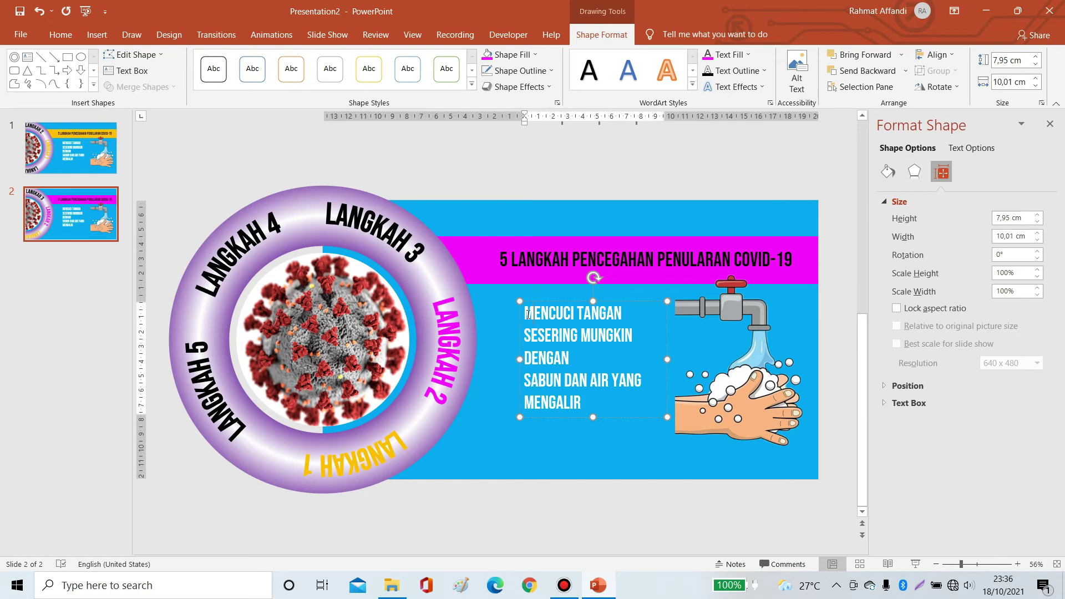
- Replace the step text with 'KALAU TIDAK ADA AIR GUNAKAN PEMBERSIH BERBAHAN ALKOHOL' over several lines
left_click_drag(528, 315, 581, 401)
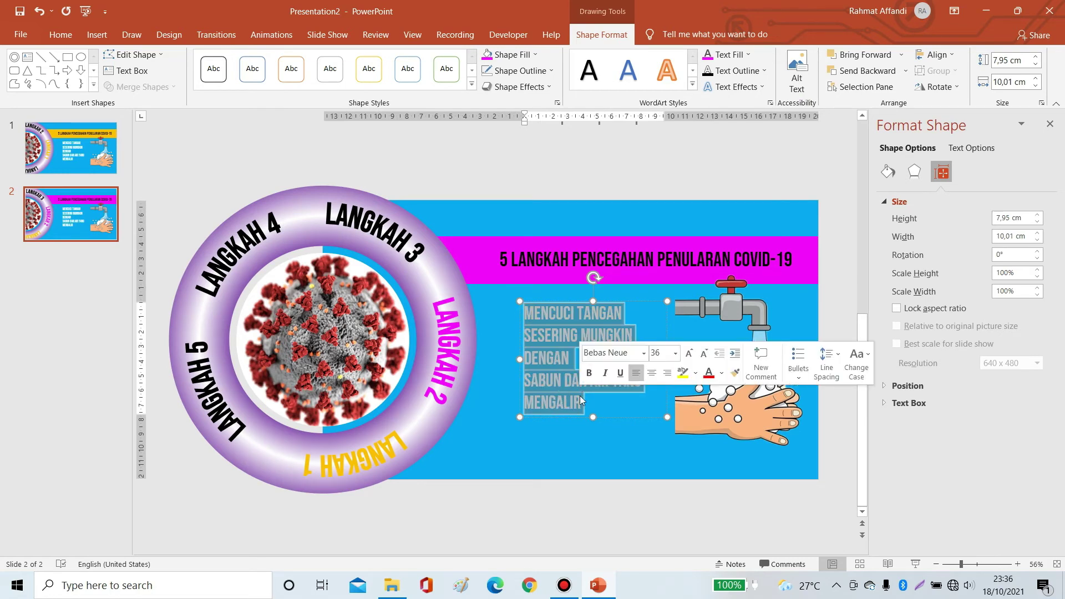
type("KALAU TIDAK ADA AIR")
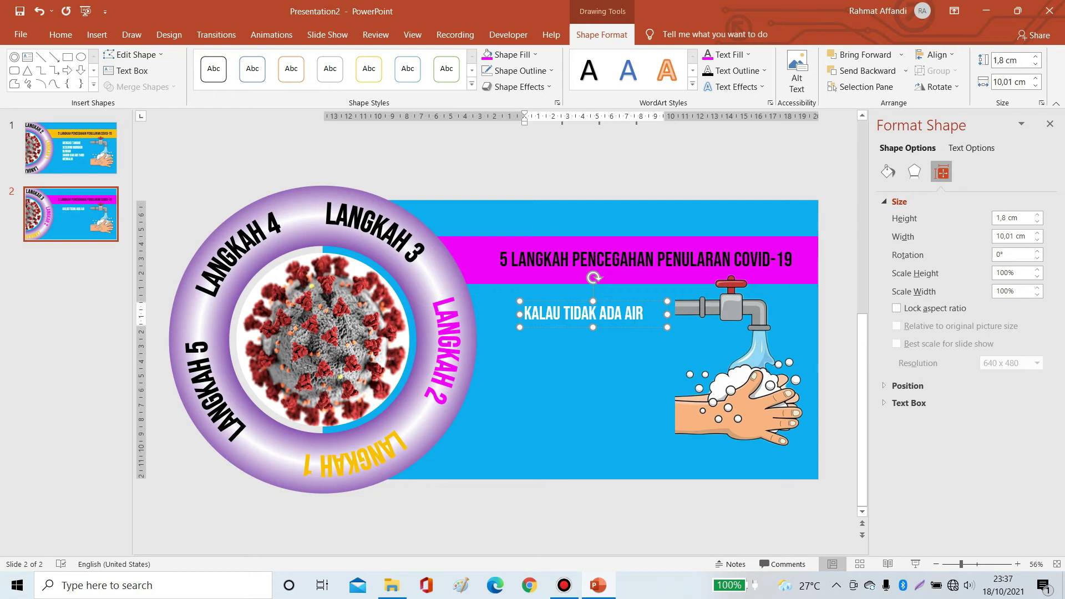
key("Return")
type("GUNAKAN PEM")
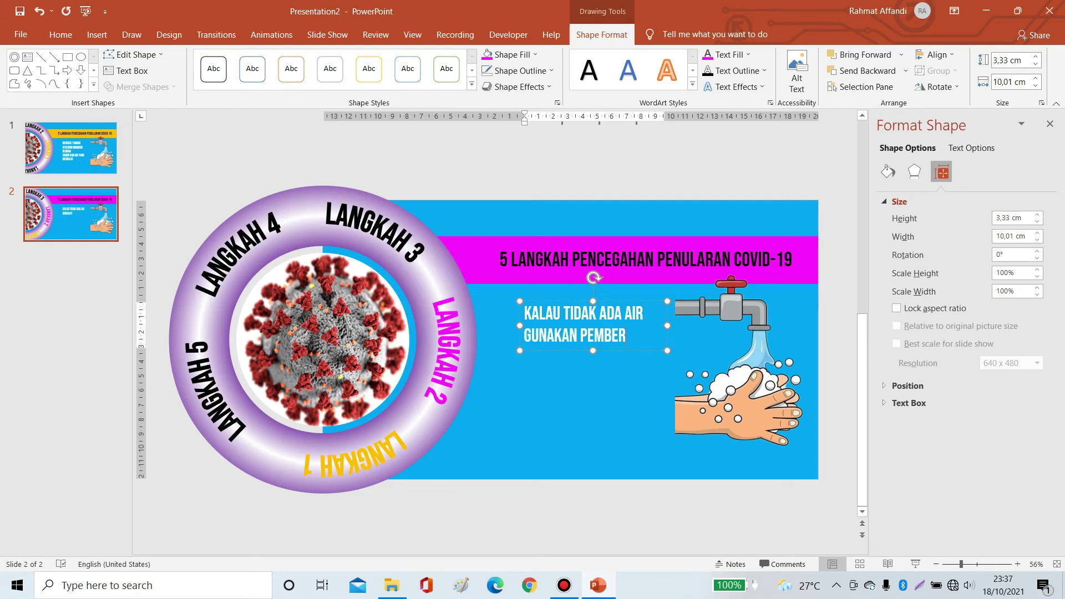
type(" BERBAHAN ALKOHOL (")
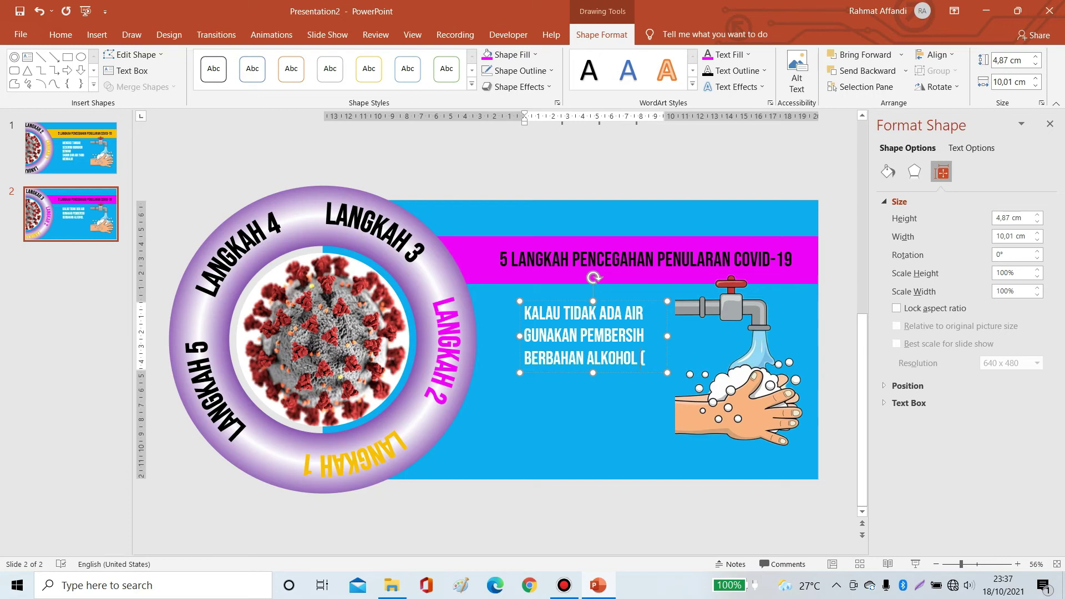
type("HAND SANITIZER")
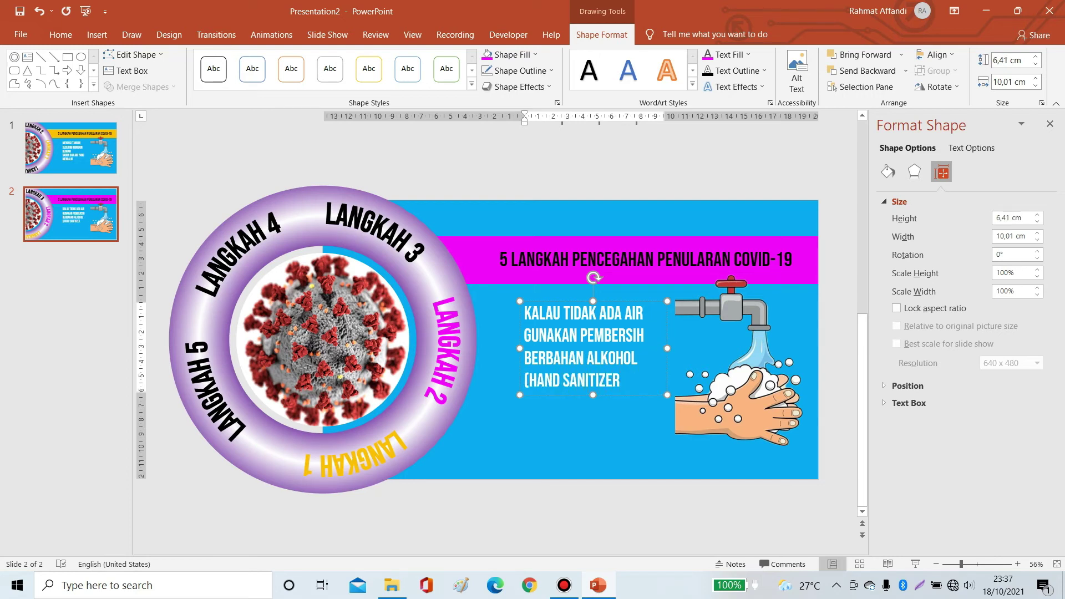
type(")")
- Replace the faucet picture with a smaller hand-sanitizer picture placed beside the step text
left_click(734, 401)
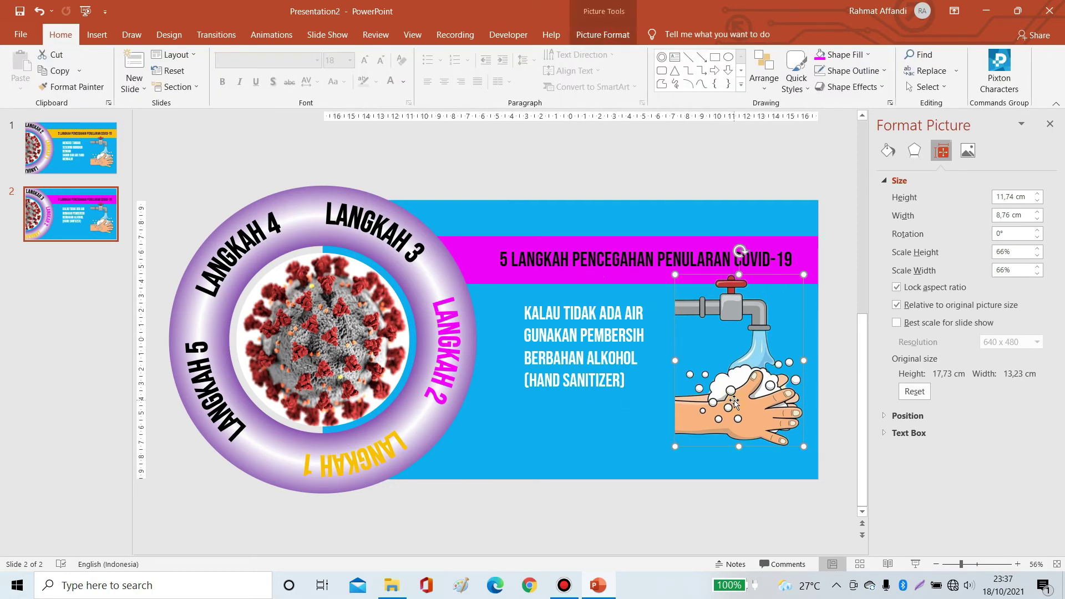
key("Delete")
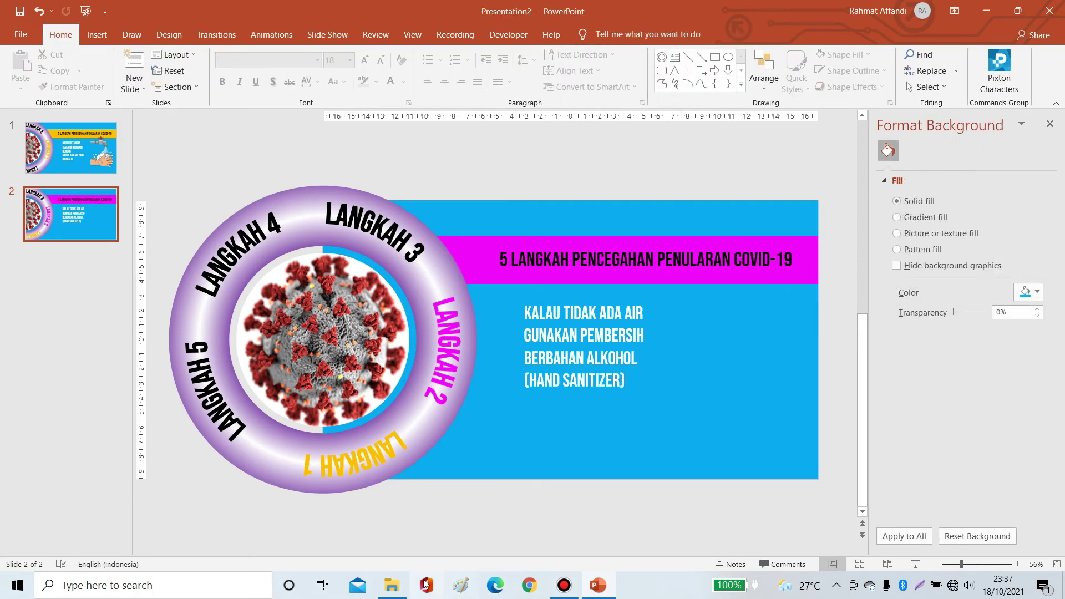
left_click(392, 586)
left_click_drag(315, 269, 733, 396)
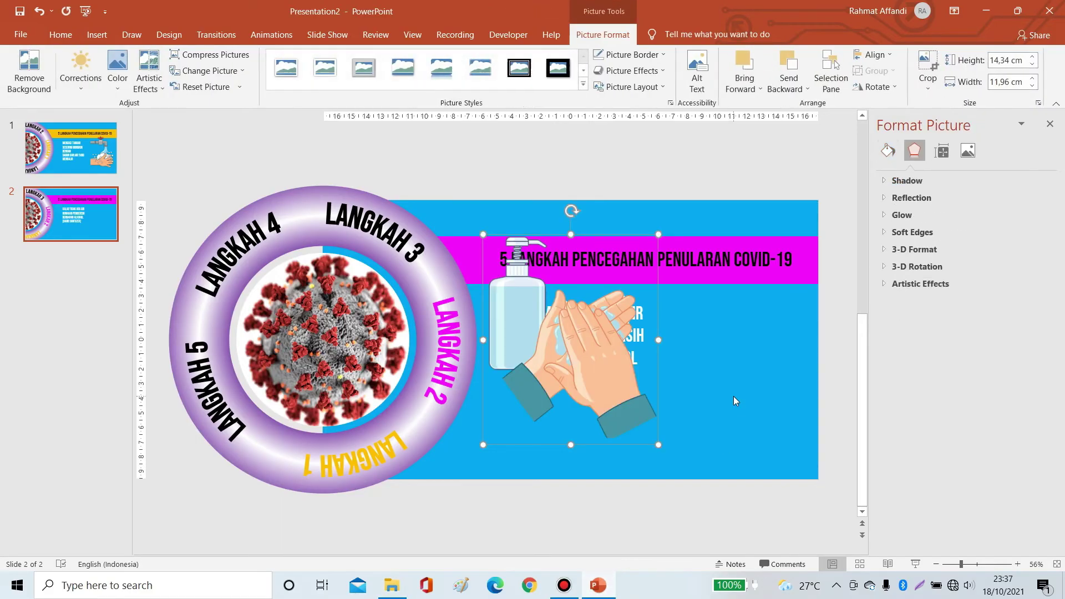
left_click_drag(794, 260, 740, 325)
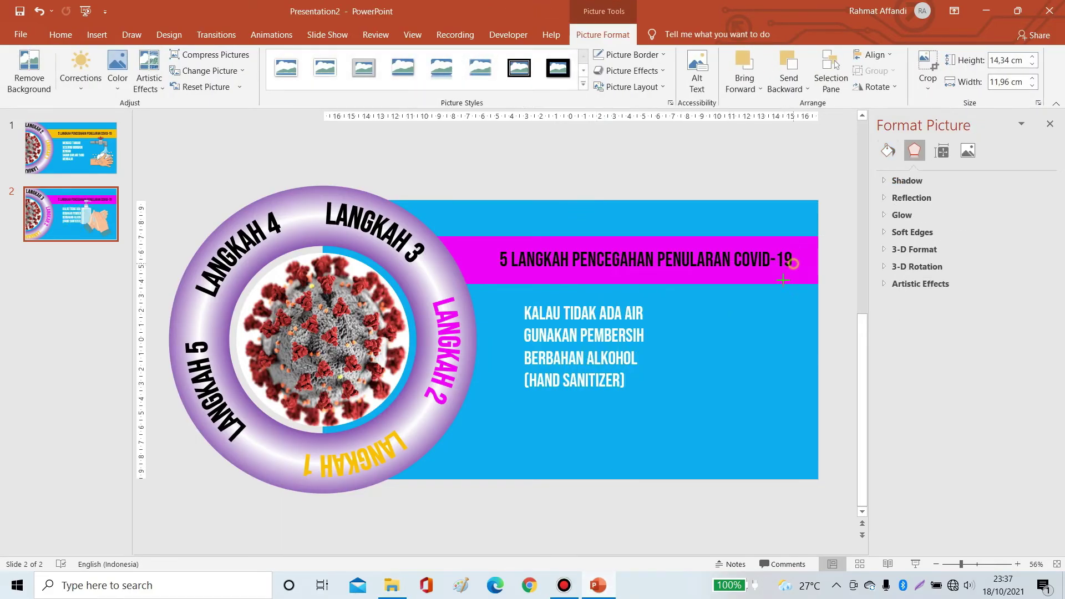
left_click_drag(694, 386, 743, 356)
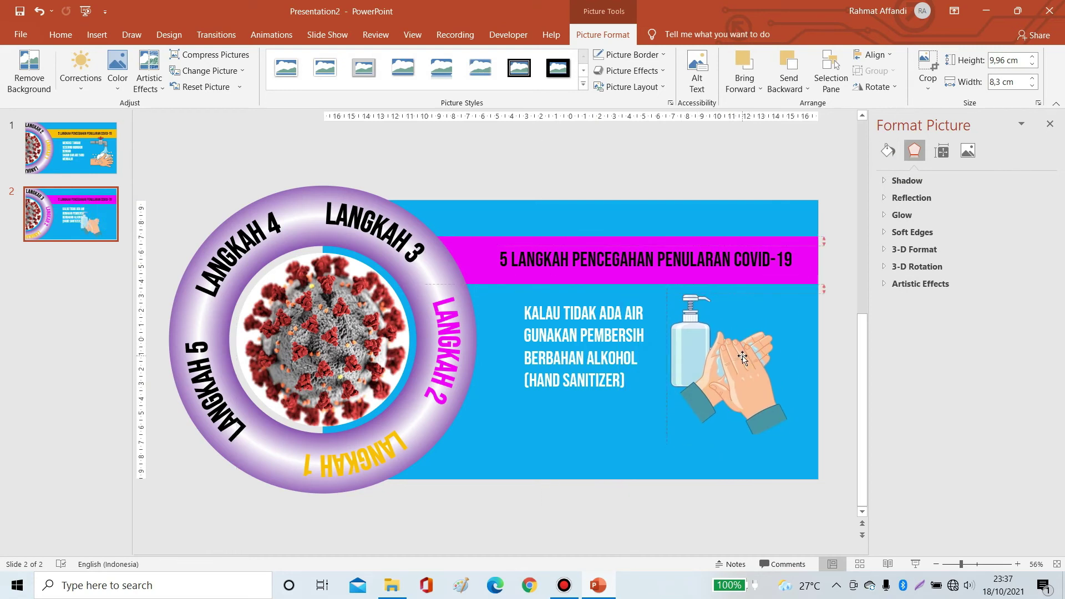
left_click(71, 148)
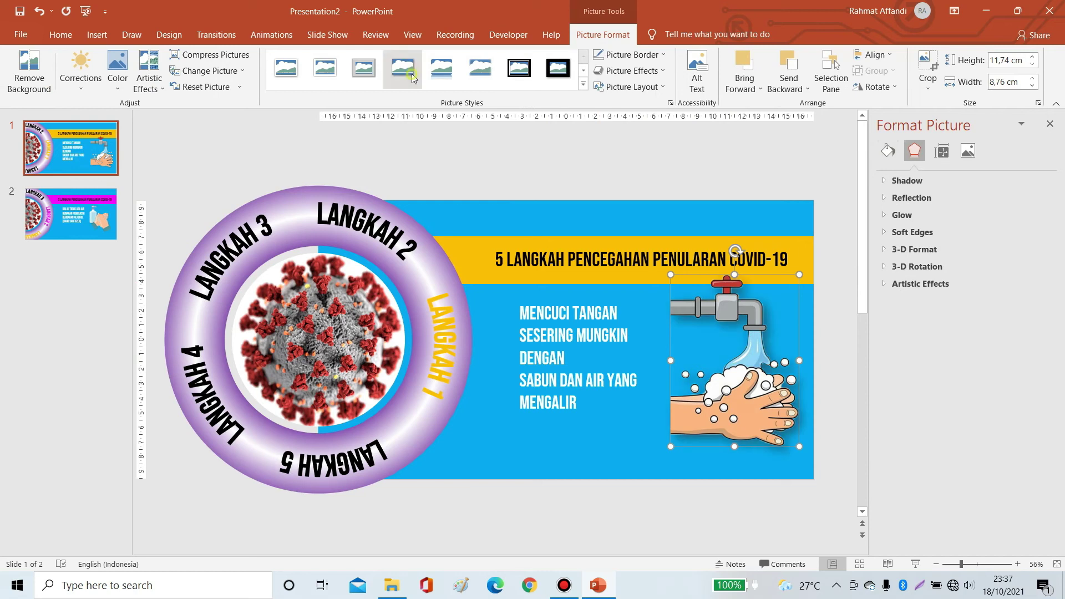
left_click(70, 214)
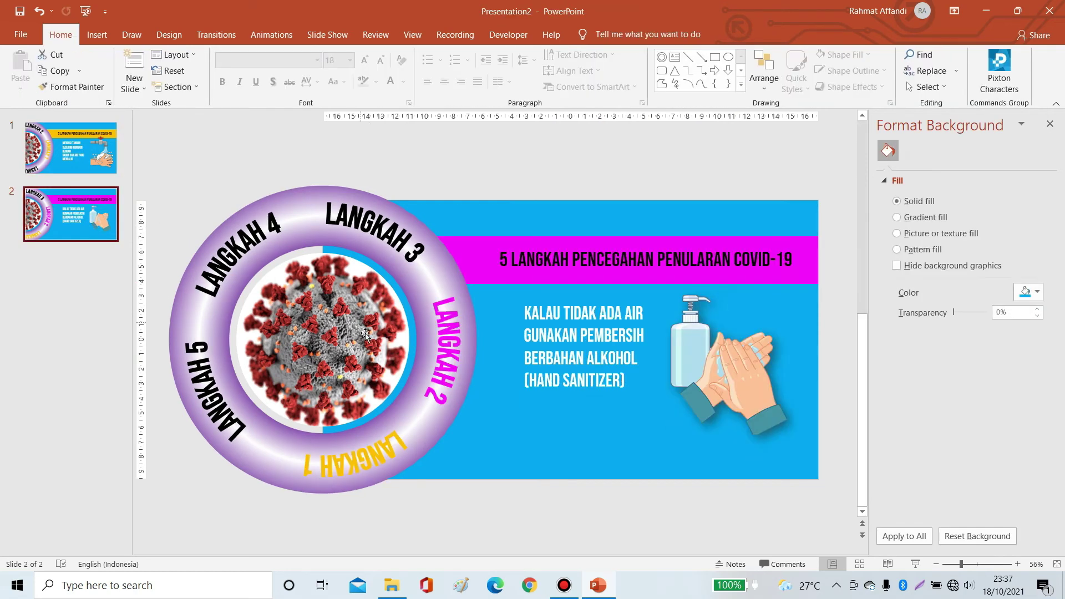
- Make the curved LANGKAH 1 text black
left_click(394, 437)
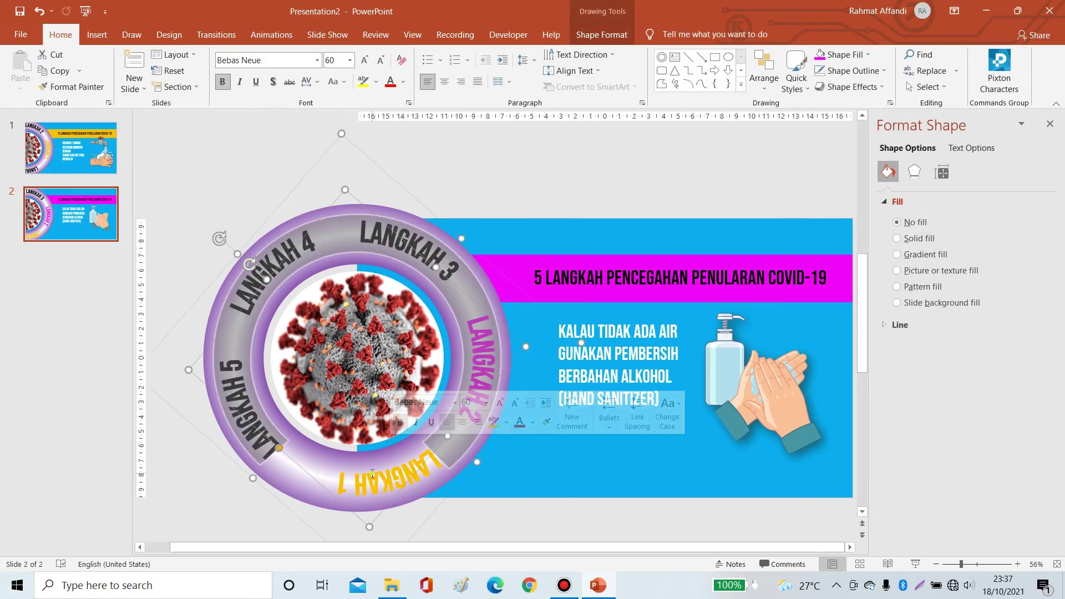
left_click_drag(341, 480, 441, 458)
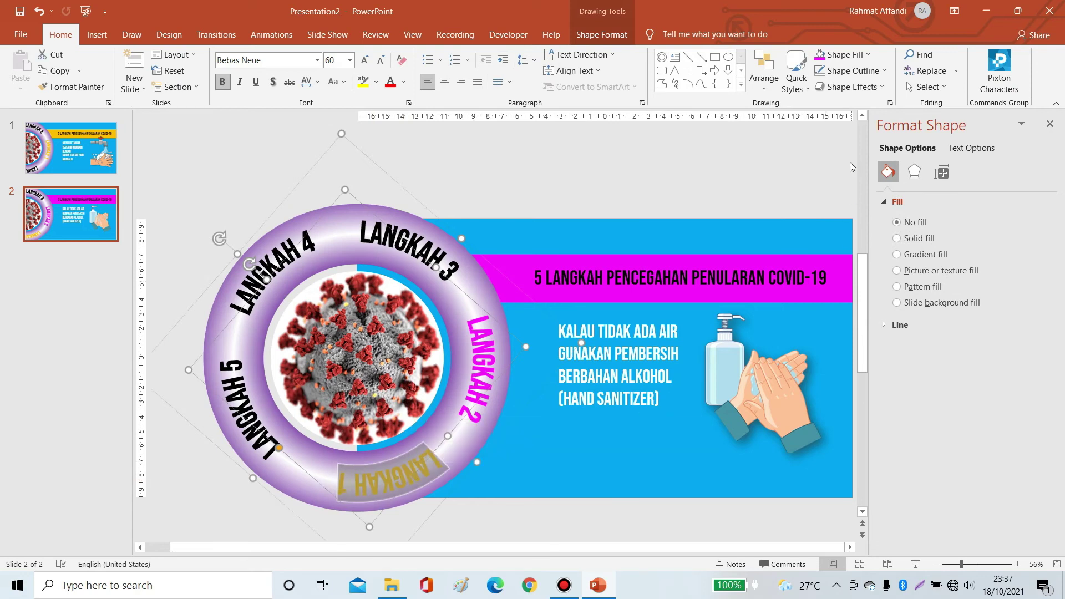
left_click(602, 35)
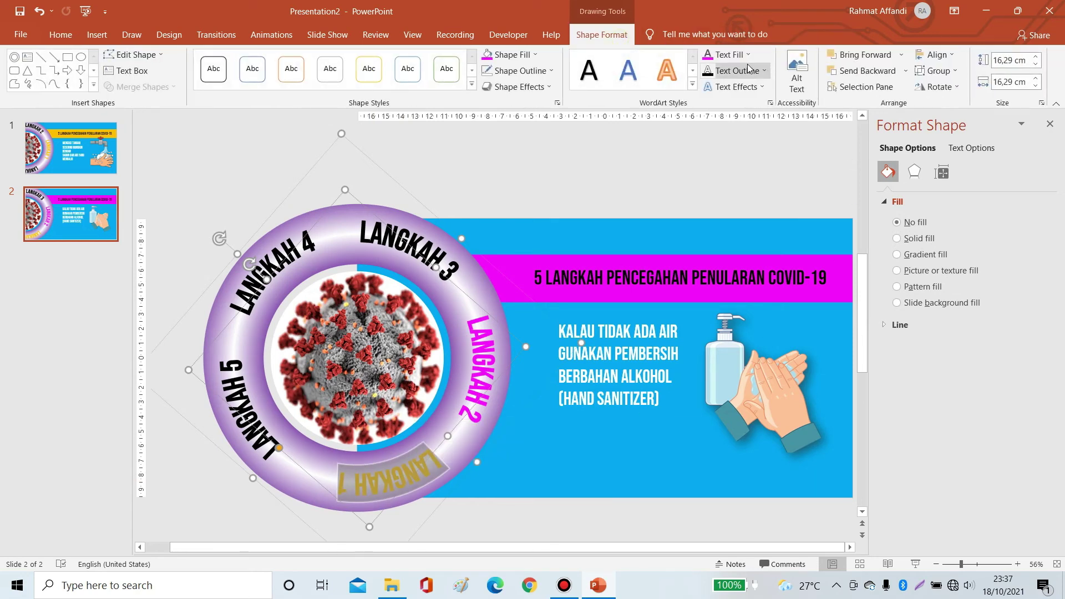
left_click(730, 55)
left_click(716, 86)
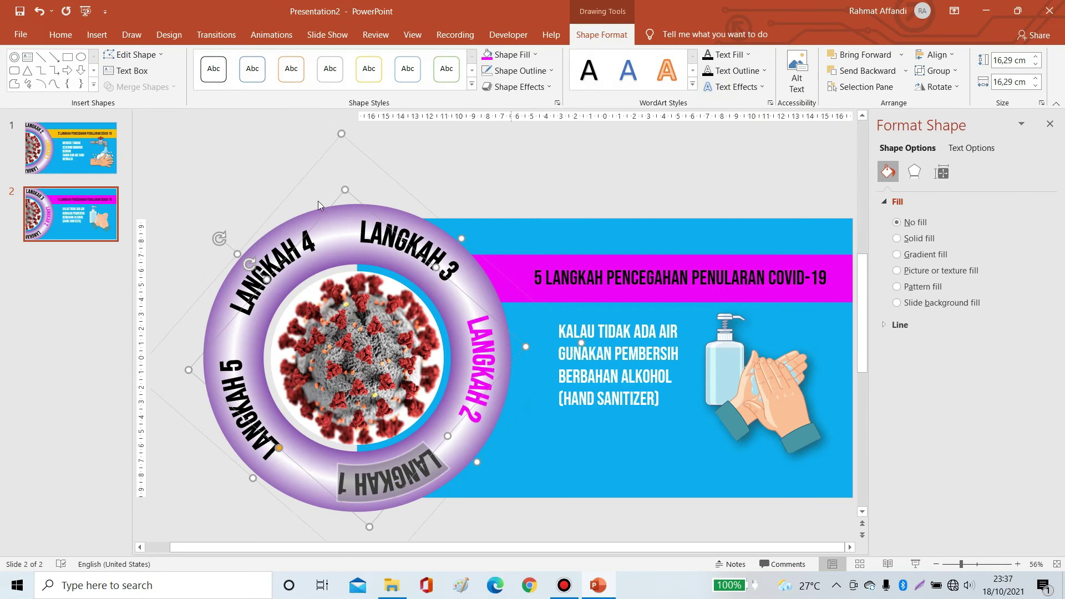
- Duplicate slide 2 to create slide 3
left_click(32, 217)
right_click(32, 216)
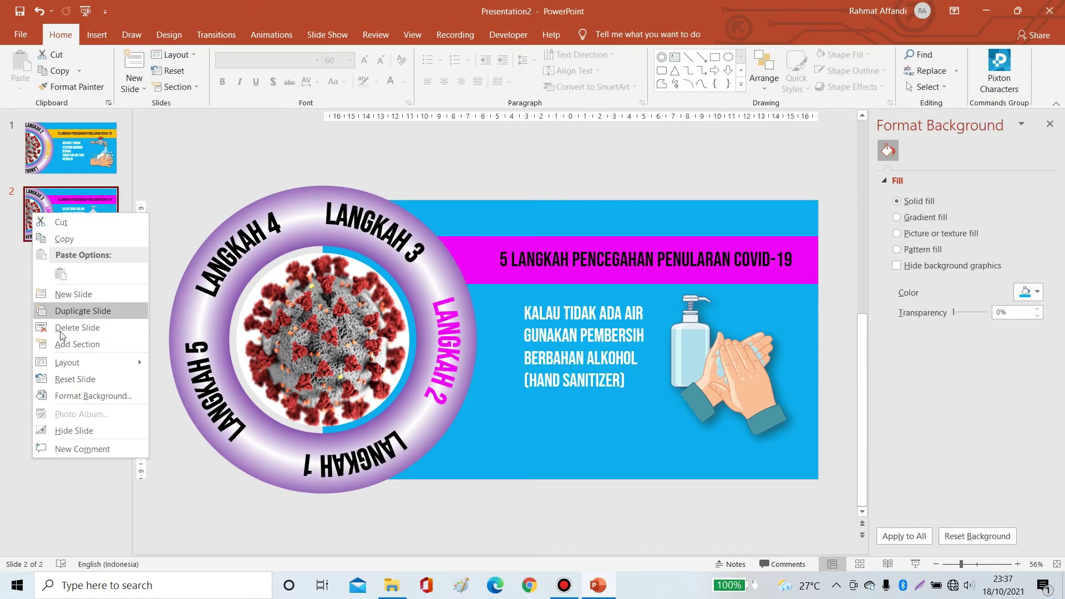
left_click(15, 322)
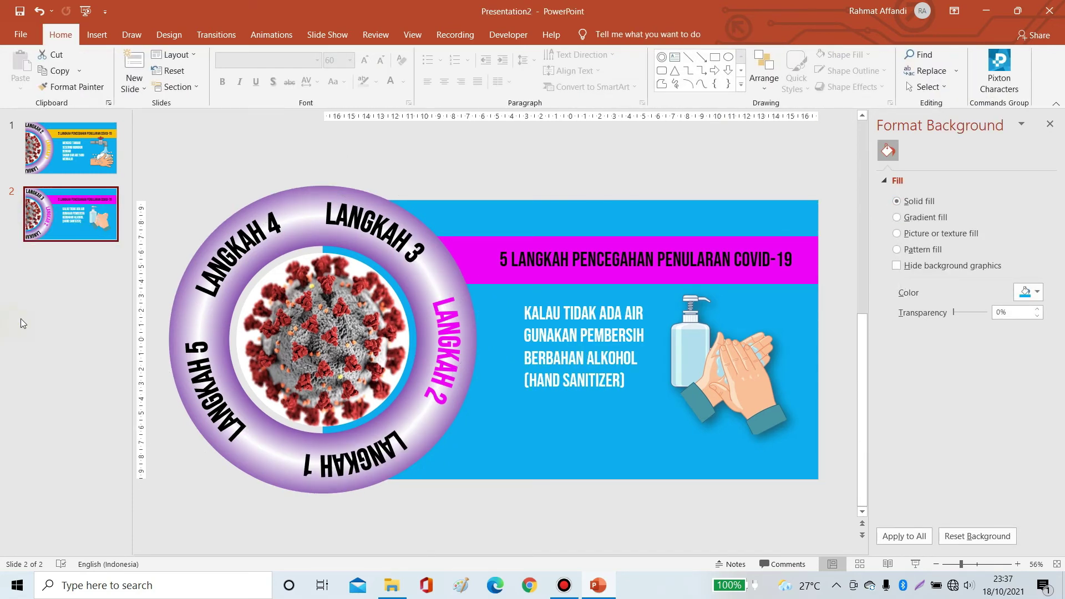
right_click(70, 232)
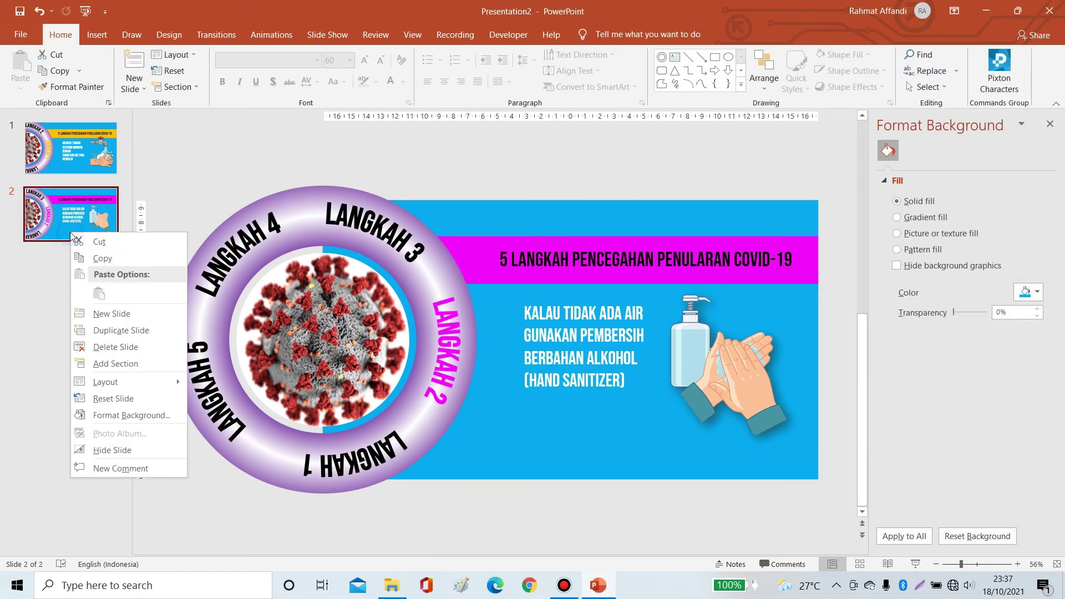
left_click(98, 330)
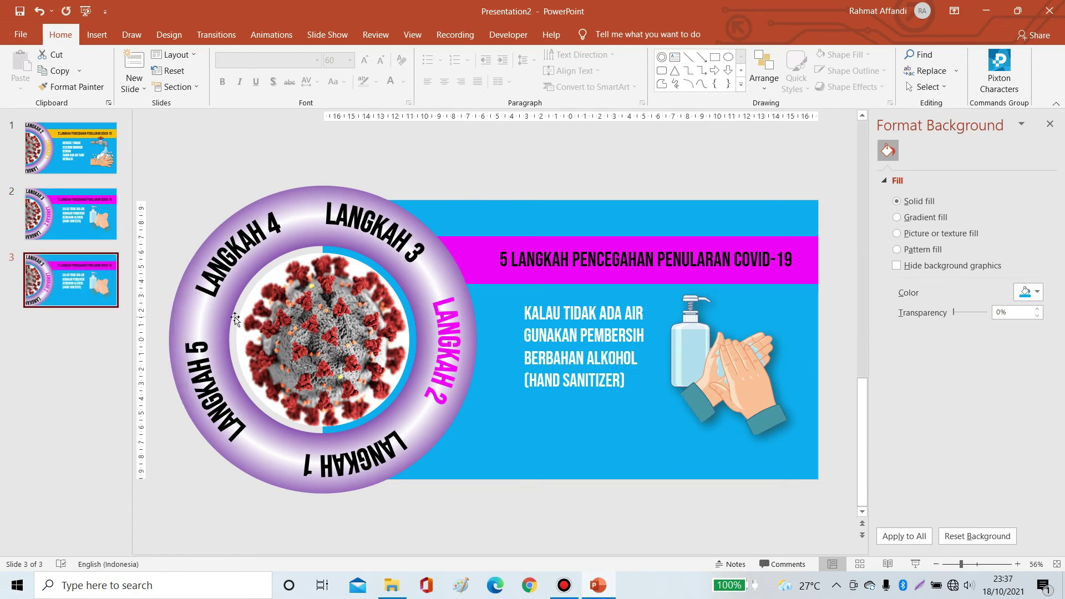
- Rotate the LANGKAH ring so LANGKAH 3 faces the step text
left_click(476, 394)
left_click(942, 172)
left_click(1037, 251)
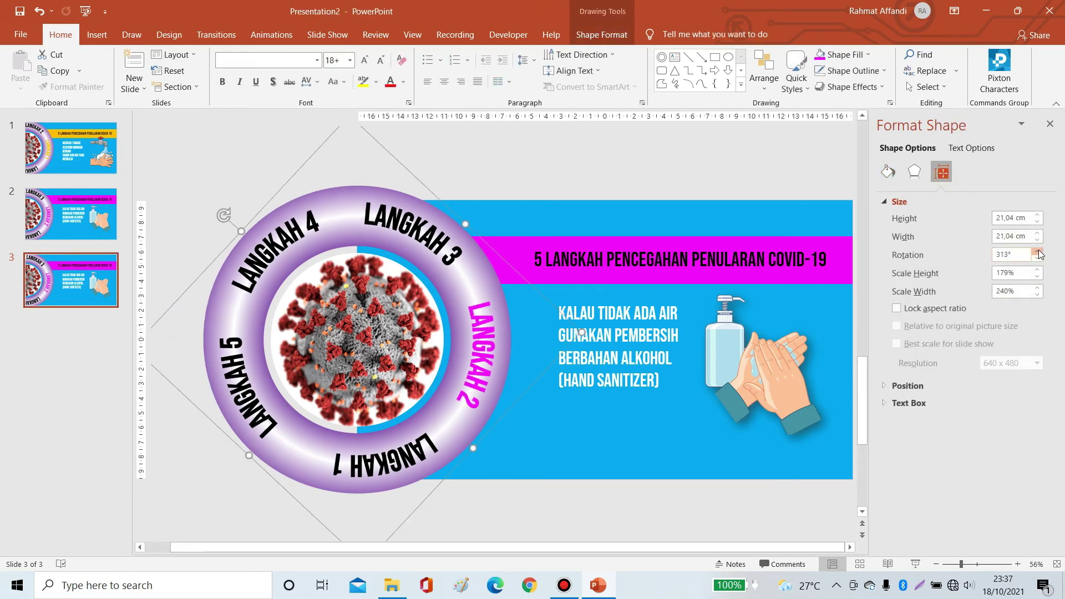
left_click(1038, 251)
- Colour the title bar and the LANGKAH 3 label blue
left_click(610, 261)
left_click(602, 34)
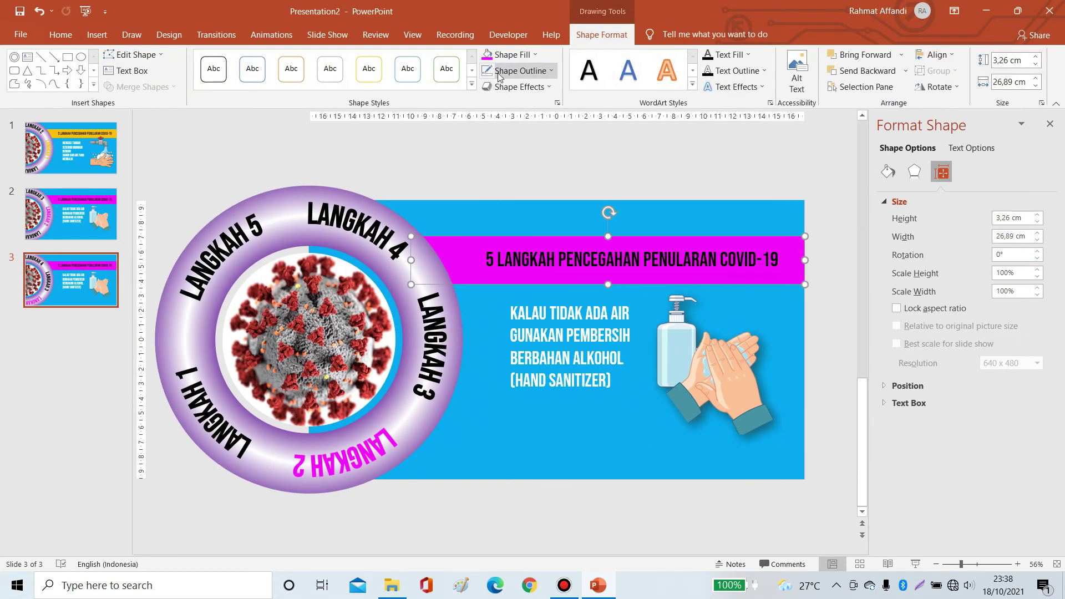
left_click(510, 55)
left_click(527, 269)
left_click(502, 220)
left_click(606, 177)
left_click(472, 355)
left_click(748, 54)
left_click(788, 149)
- Change the body text to 'SELALU GUNAKAN MASKER DENGAN BENAR YANG BERSTANDAR KESEHATAN' and add the masker picture
left_click_drag(510, 305, 633, 388)
type("SELALU GUNAKAN MASKER DENGAN BENAR YANG BERSTAND")
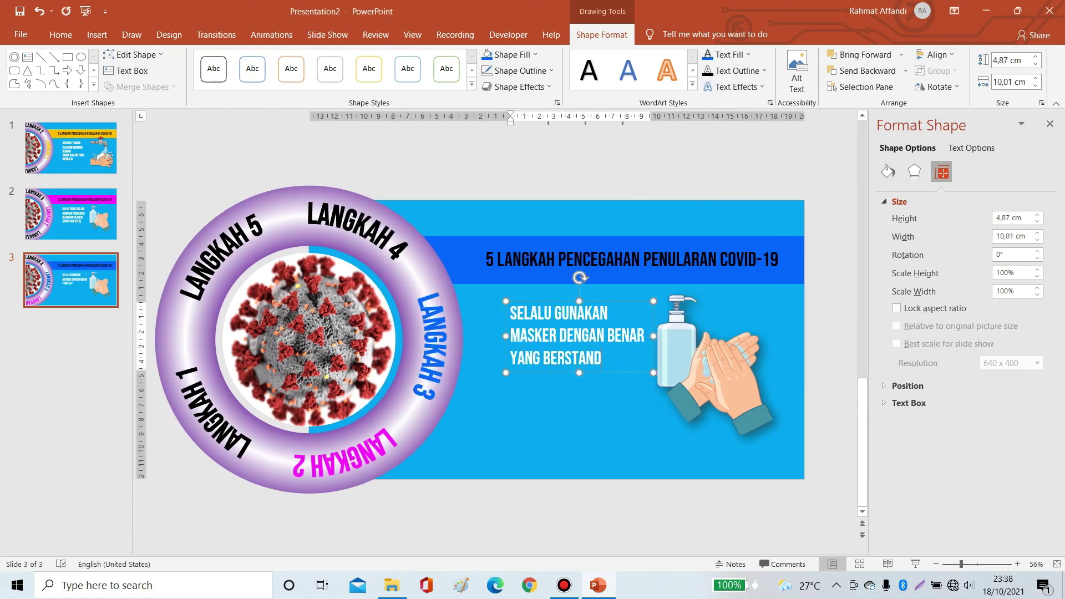
type("AR KESEHATAN")
left_click(716, 367)
left_click(555, 432)
left_click(391, 585)
mouse_move(554, 283)
left_mouse_down()
mouse_move(610, 595)
mouse_move(519, 377)
mouse_move(711, 357)
left_mouse_up()
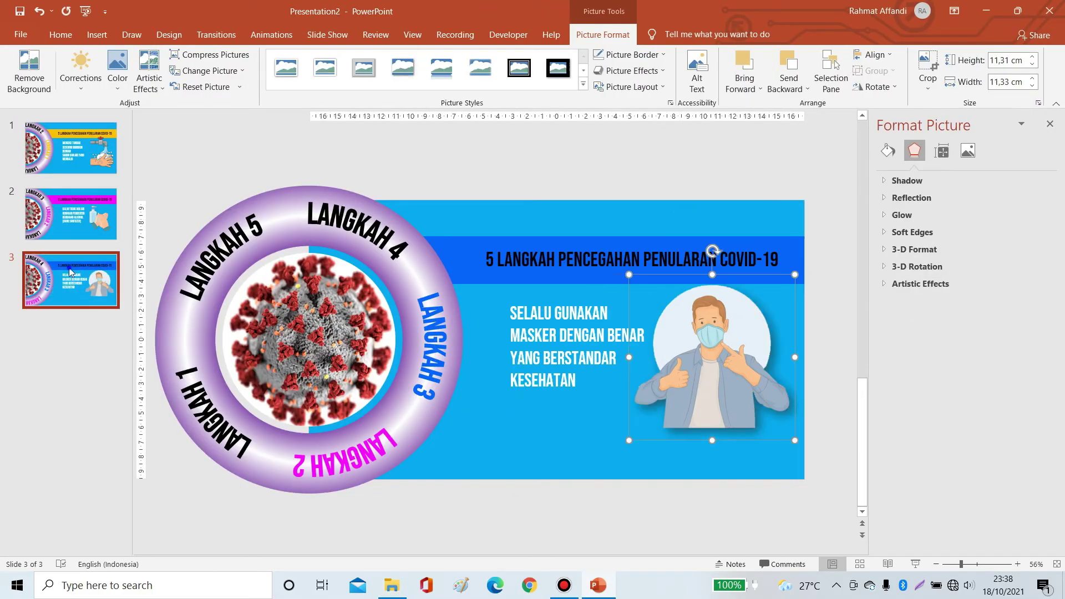
key("ctrl+d")
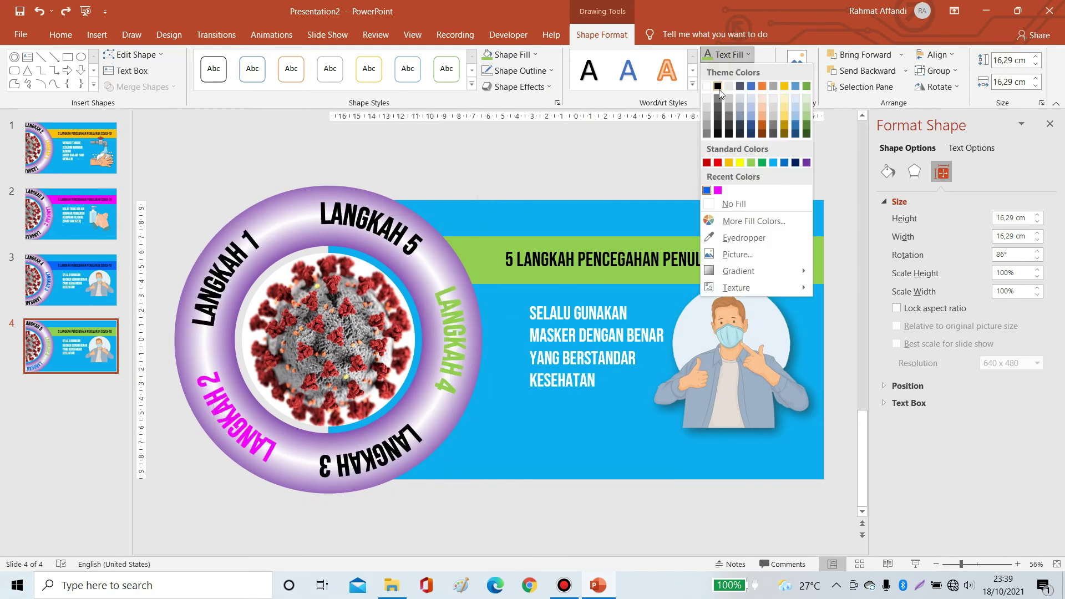
- Change the text to 'JIKA BATUK TUTUPLAH DENGAN LENGAN ATAU SAPU TANGAN' and flip the coughing picture horizontally
key("ctrl+a")
type("JIKA BATUK TUTUPLAH DENGAN")
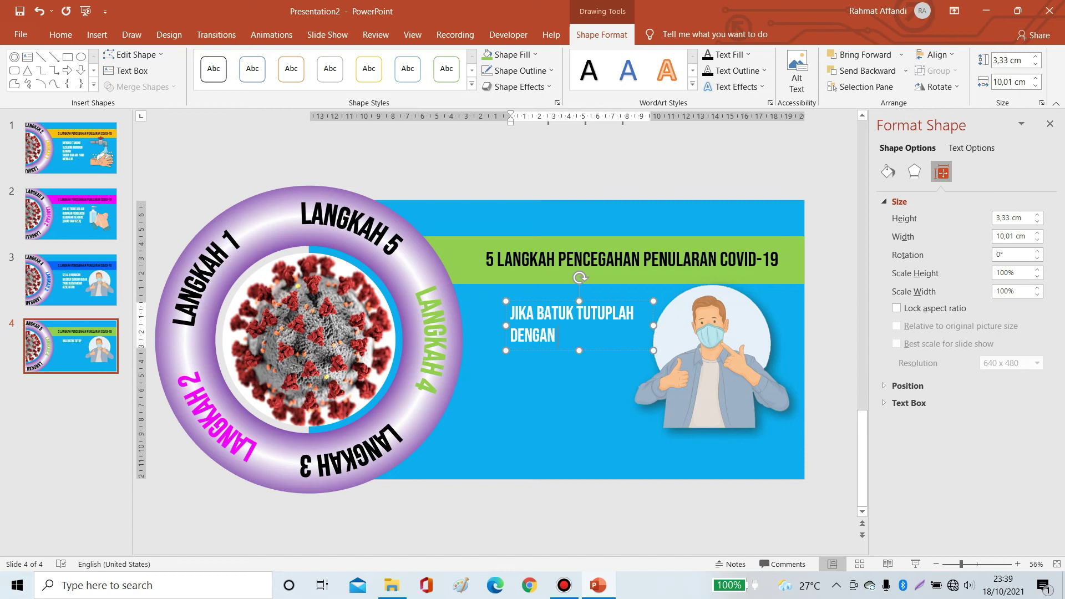
type(" LENGAN ATAU SAPU TANGAN")
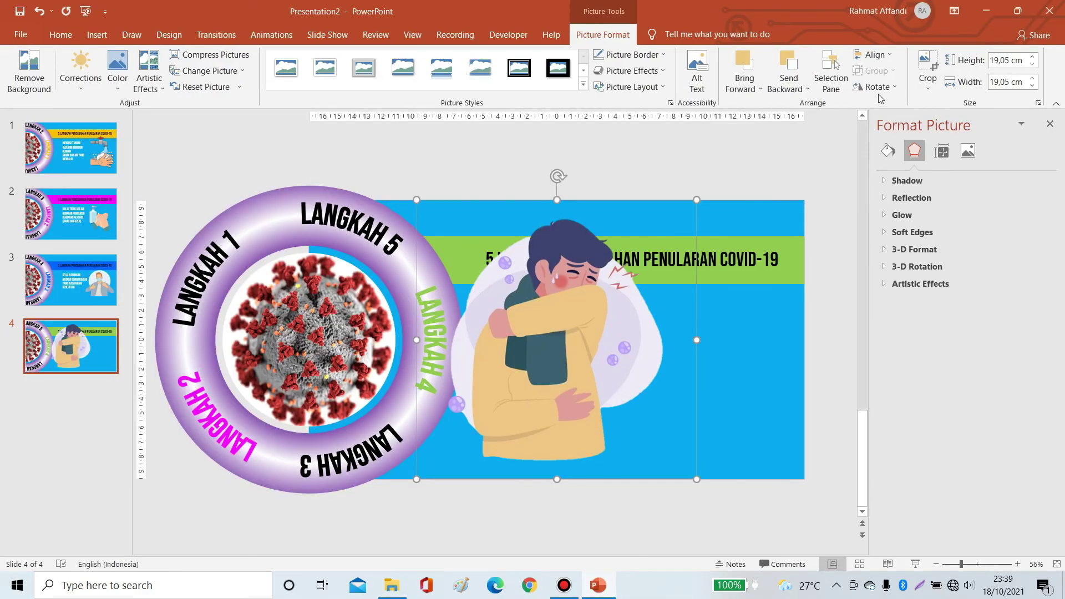
left_click(880, 95)
left_click(905, 147)
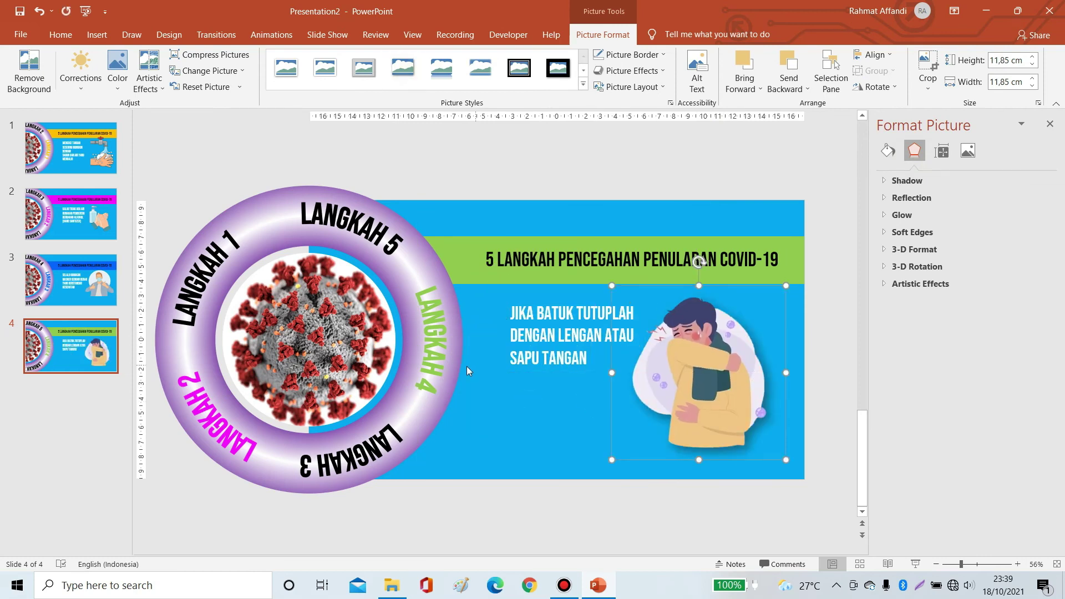
right_click(71, 345)
- Duplicate slide 4 as slide 5 and rotate the ring so LANGKAH 5 faces the text
left_click(128, 201)
left_click(444, 355)
left_click(941, 172)
left_click(1037, 251)
mouse_move(500, 340)
left_mouse_down()
mouse_move(506, 440)
mouse_move(435, 504)
left_mouse_up()
- Colour the title banner and the LANGKAH 5 label cyan
left_click(638, 267)
left_click(509, 54)
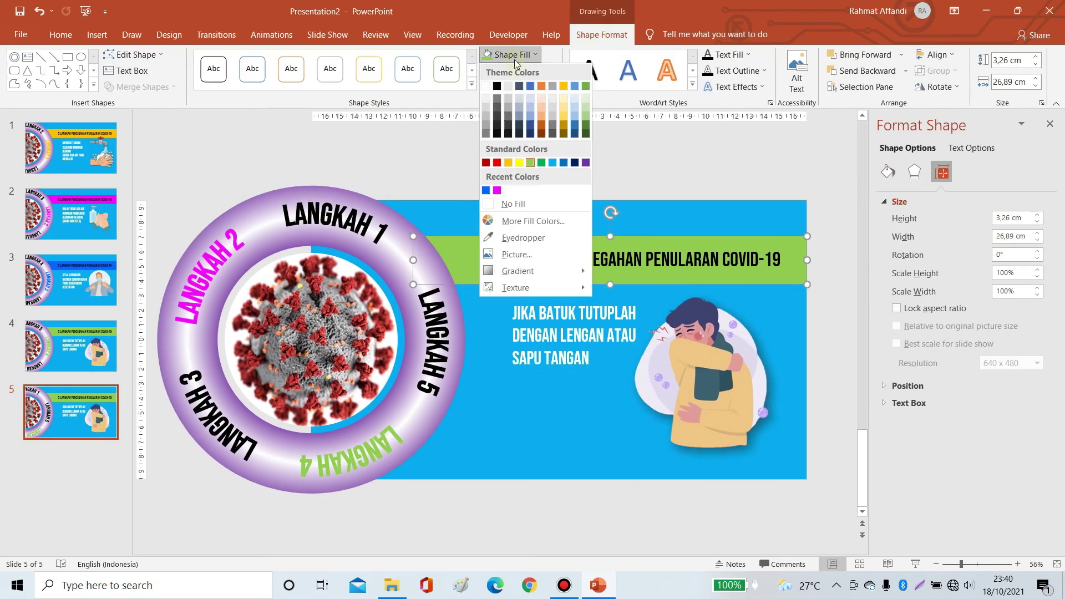
left_click(533, 221)
left_click(452, 176)
left_click(502, 230)
left_click(601, 176)
left_click(470, 393)
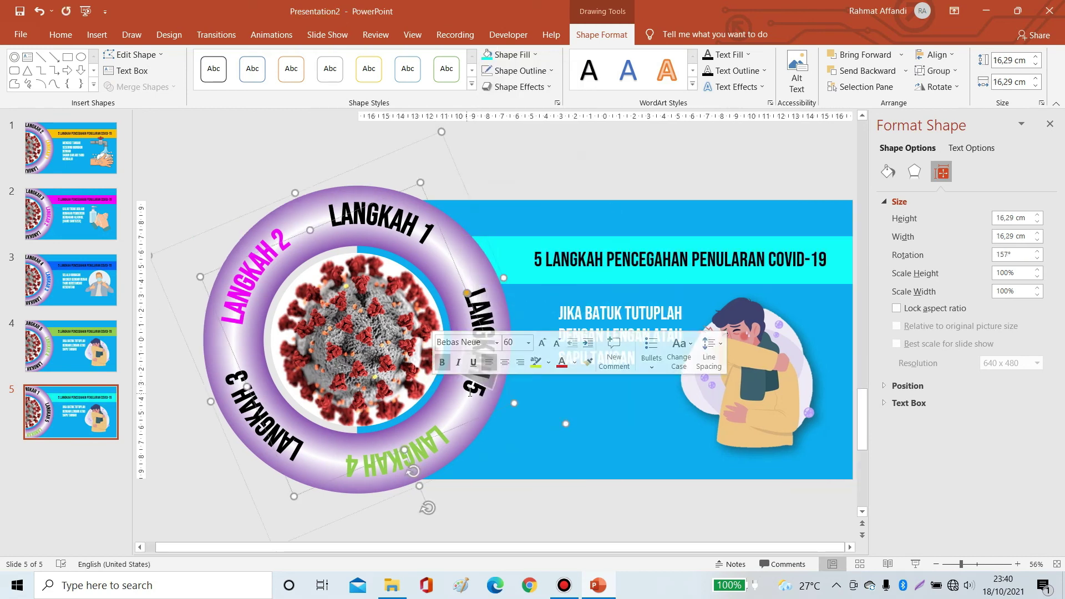
left_click(748, 55)
left_click(716, 191)
- Change the text to 'SELALU MENJAGA JARAK AMAN MINIMAL 1 METER' and add the shadowed jaga jarak picture
left_click_drag(346, 464, 482, 397)
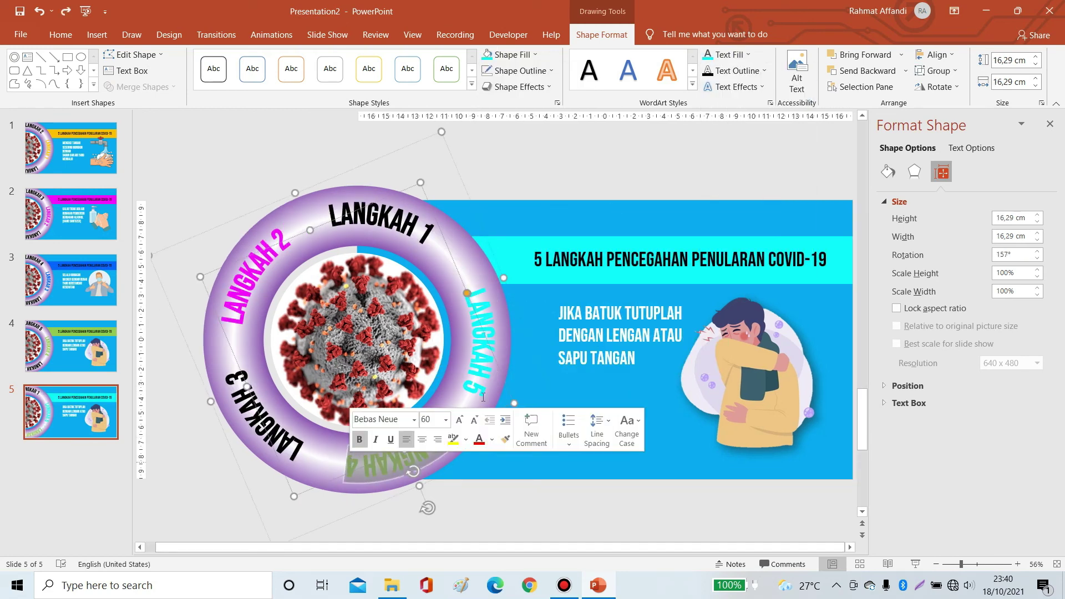
type("SELALU MENJAGA JARAK AMAN")
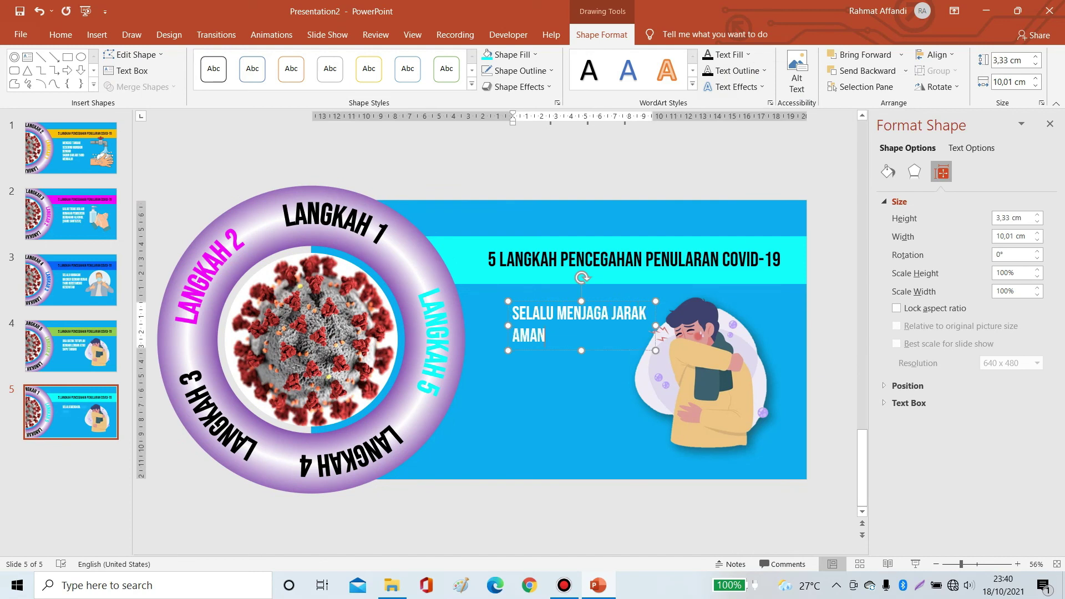
type(" MINIMAL 1 METER")
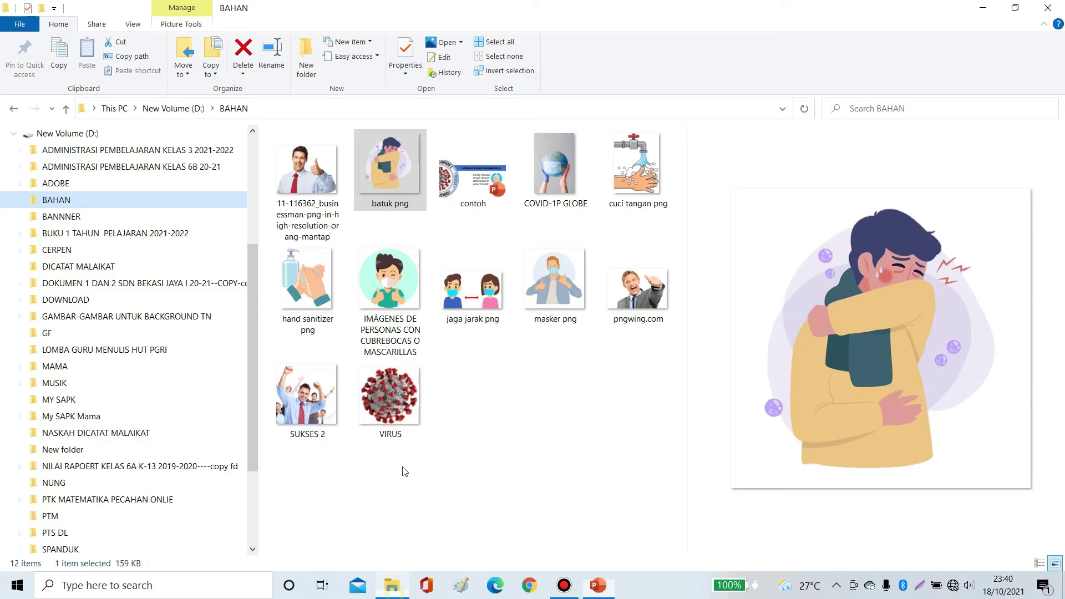
left_click(472, 288)
mouse_move(794, 283)
left_mouse_down()
mouse_move(654, 387)
mouse_move(767, 374)
left_mouse_up()
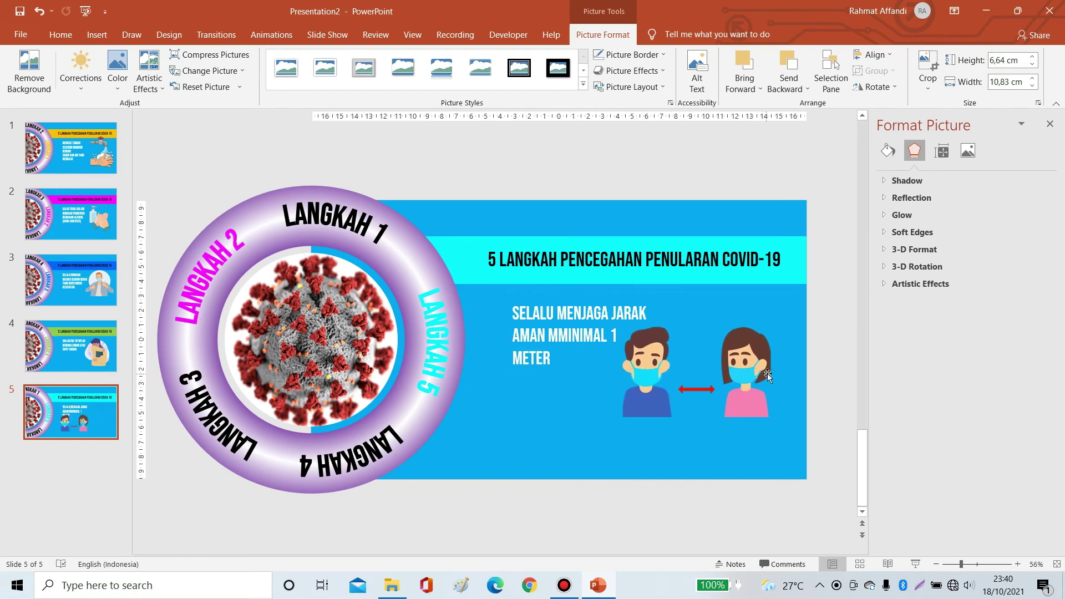
left_click(411, 77)
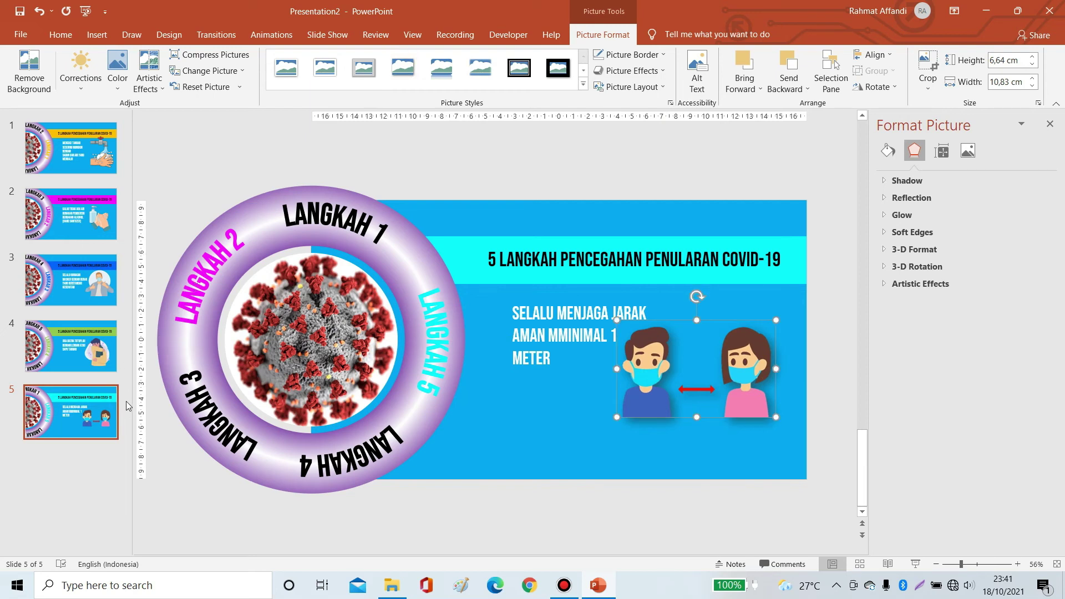
- Apply the Morph transition to all five slides
left_click(72, 147)
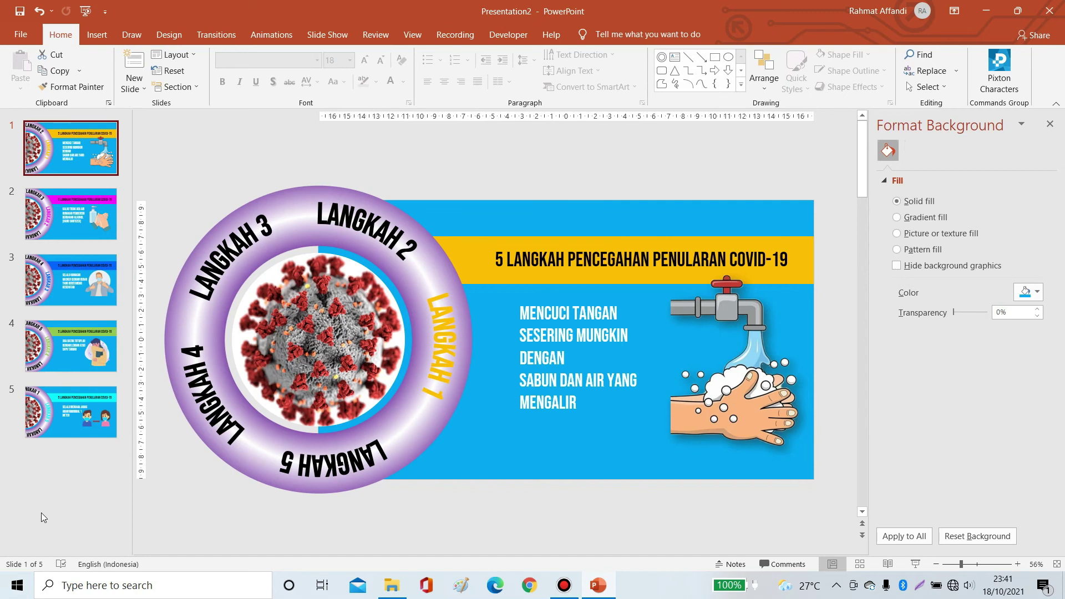
key("ctrl+a")
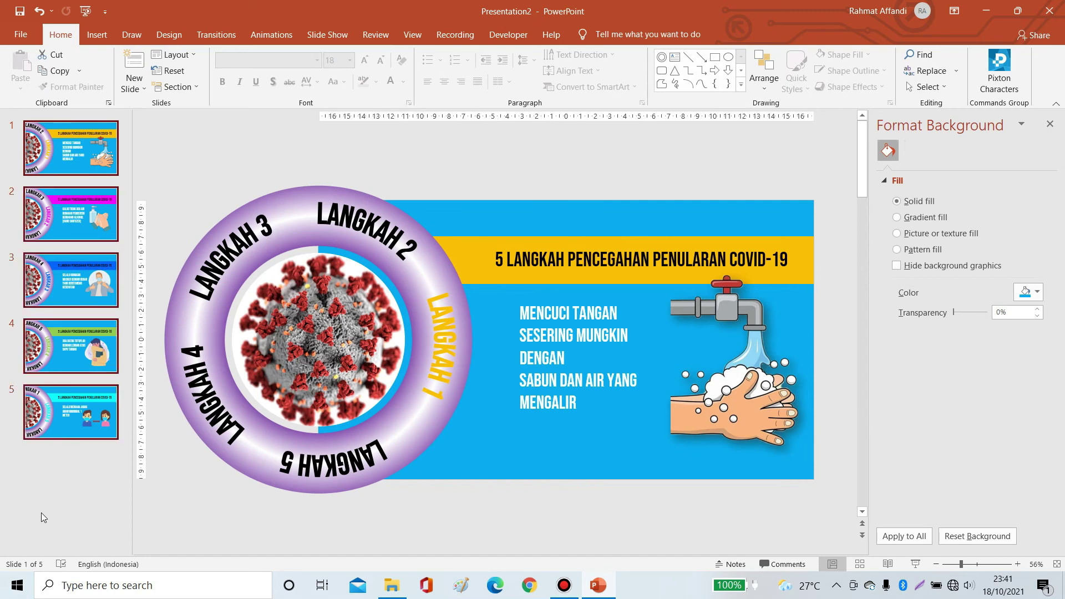
left_click(212, 36)
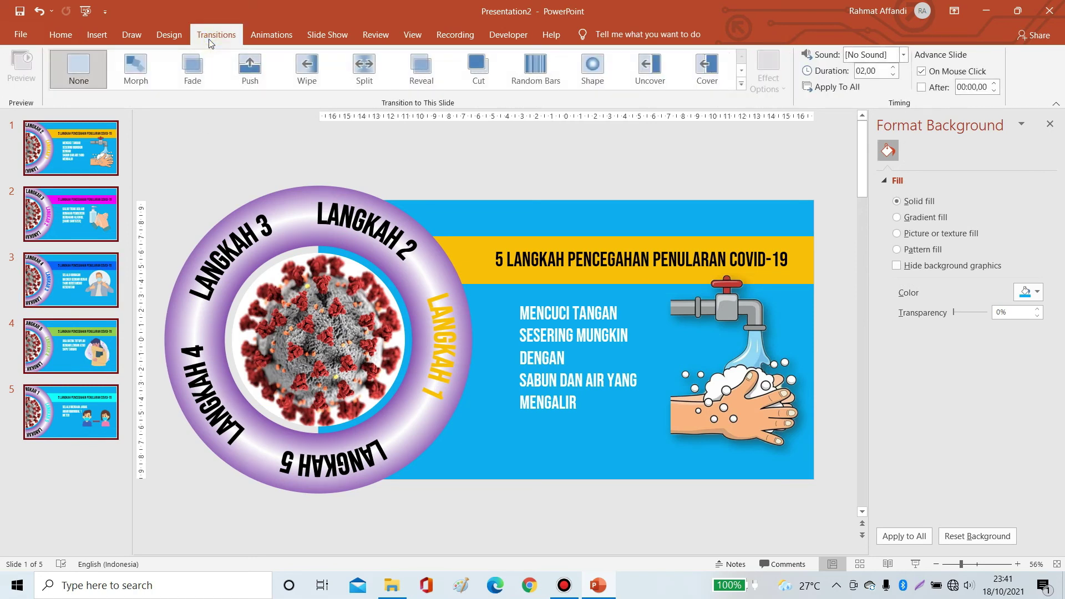
left_click(147, 69)
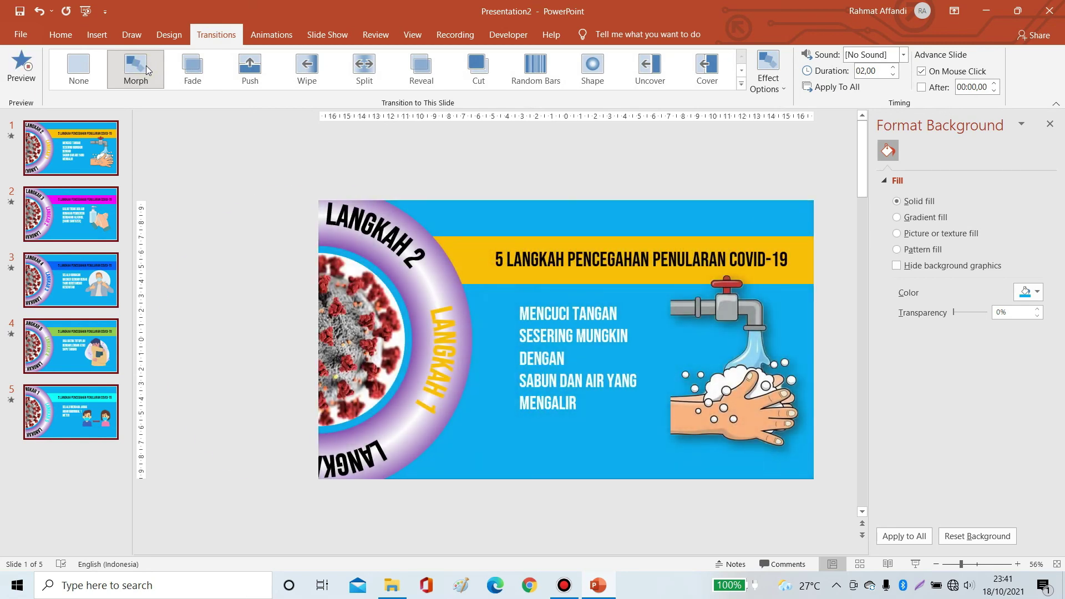
- Close the Format Background pane and start the slide show from the beginning
scroll(788, 183, "up", 1, "ctrl")
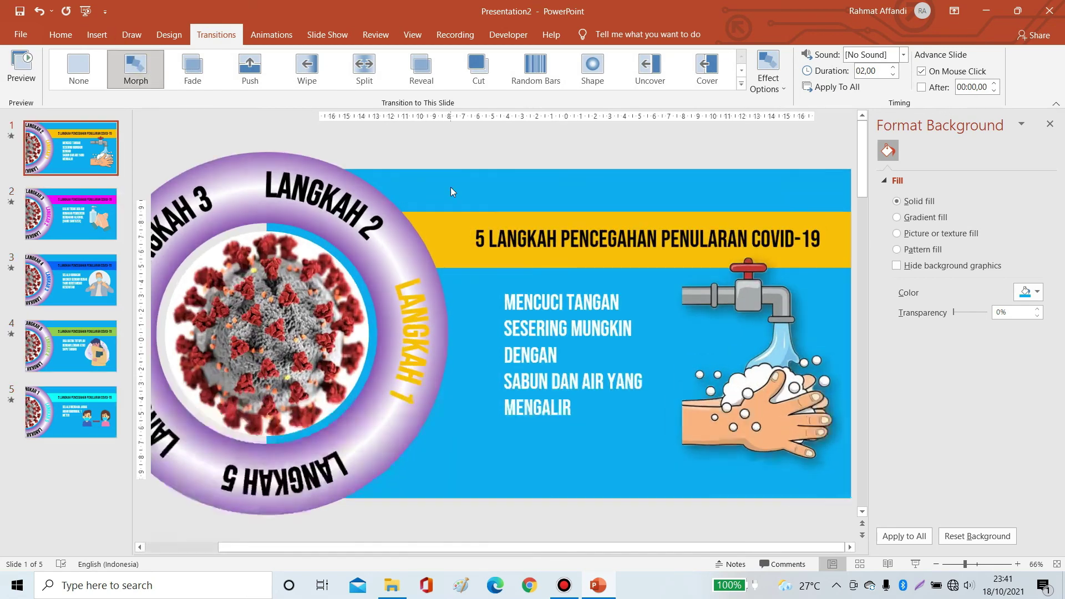
scroll(788, 184, "up", 1, "ctrl")
left_click(1050, 125)
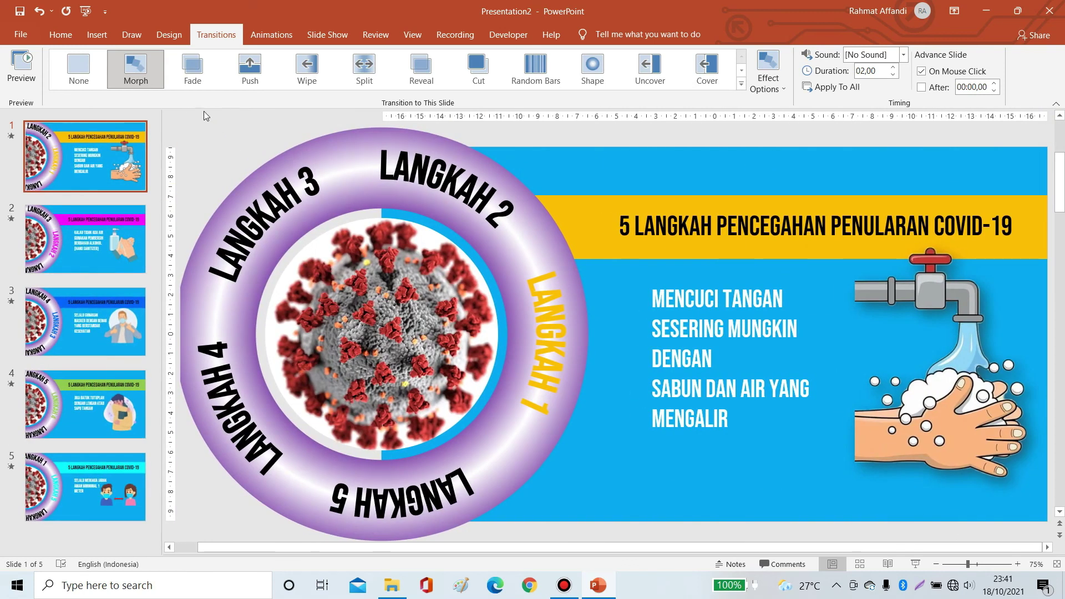
left_click(88, 13)
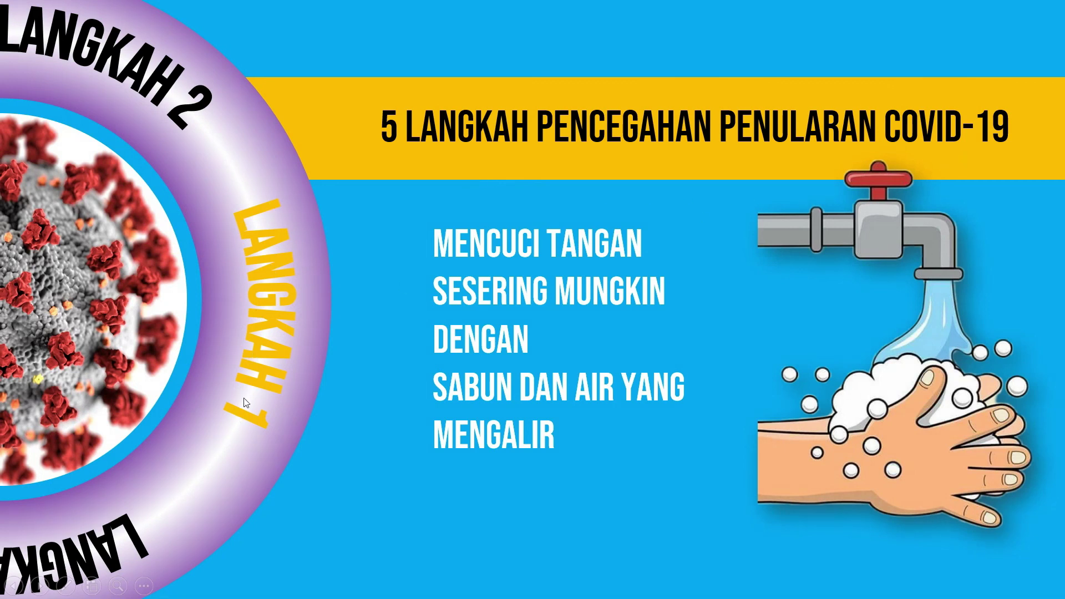
- Click through the morphing LANGKAH slides, then end the show with Esc
left_click(568, 477)
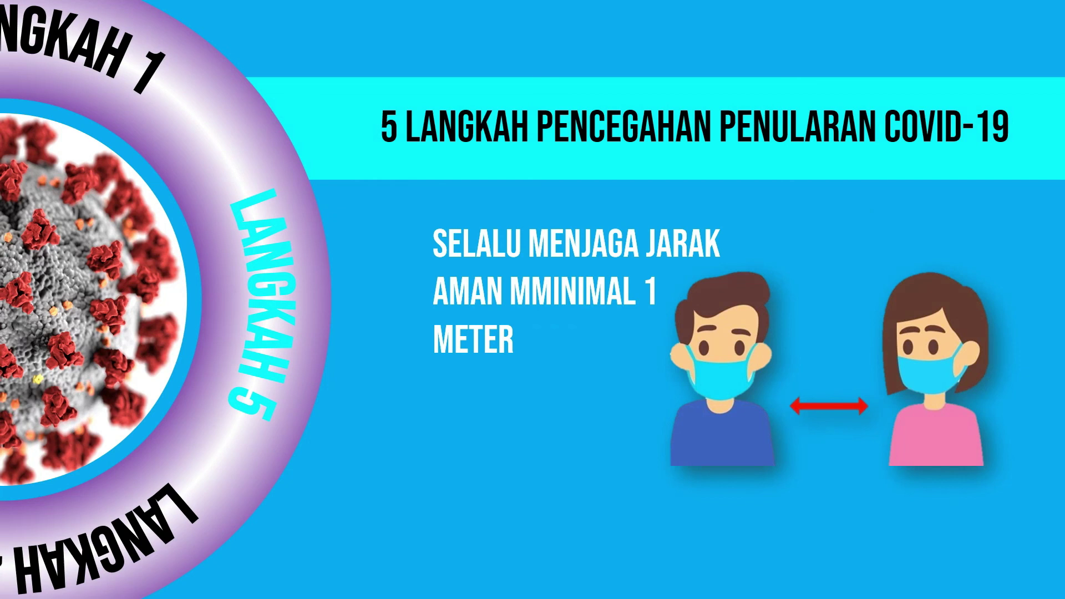
key("Escape")
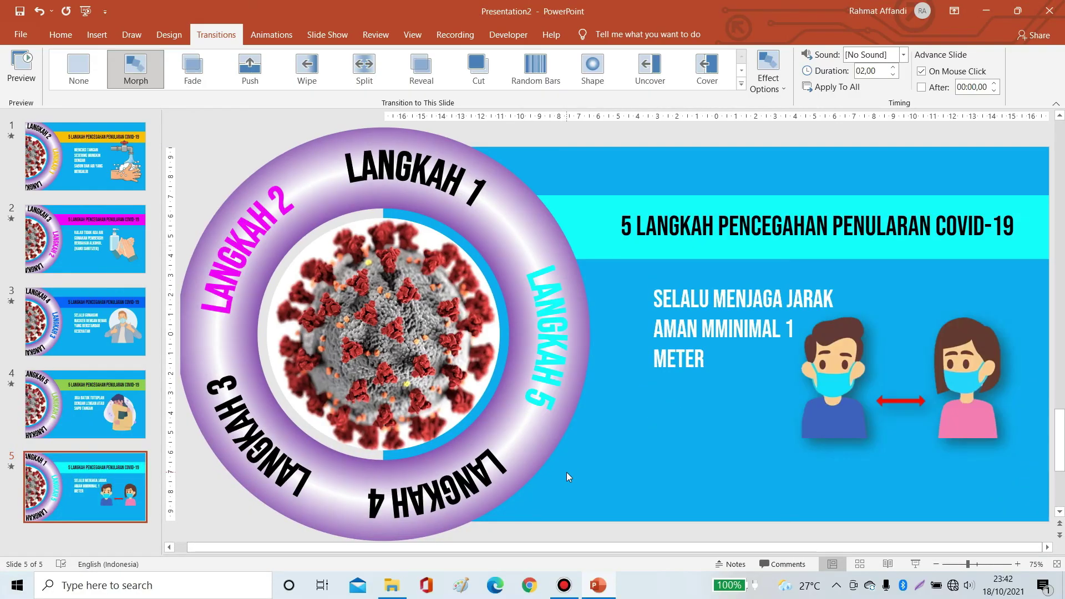